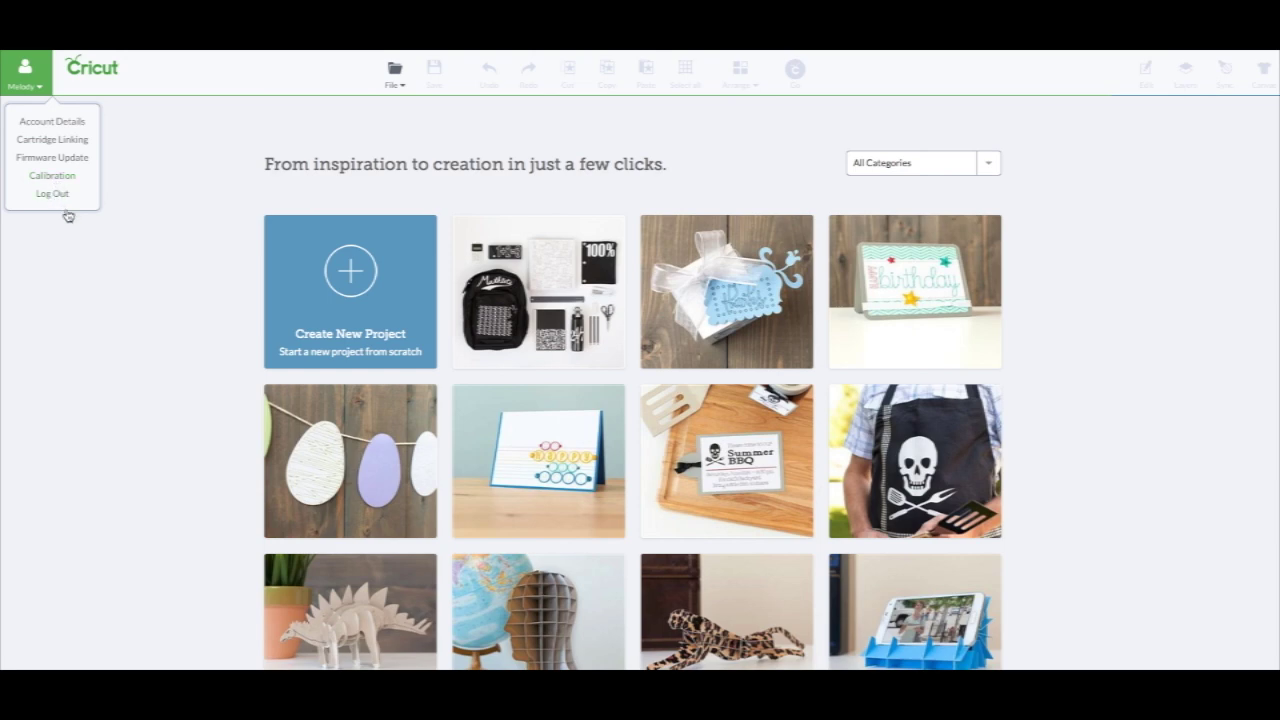
Dismiss the account menu and start a blank project from the Create New Project tile.
left_click(168, 198)
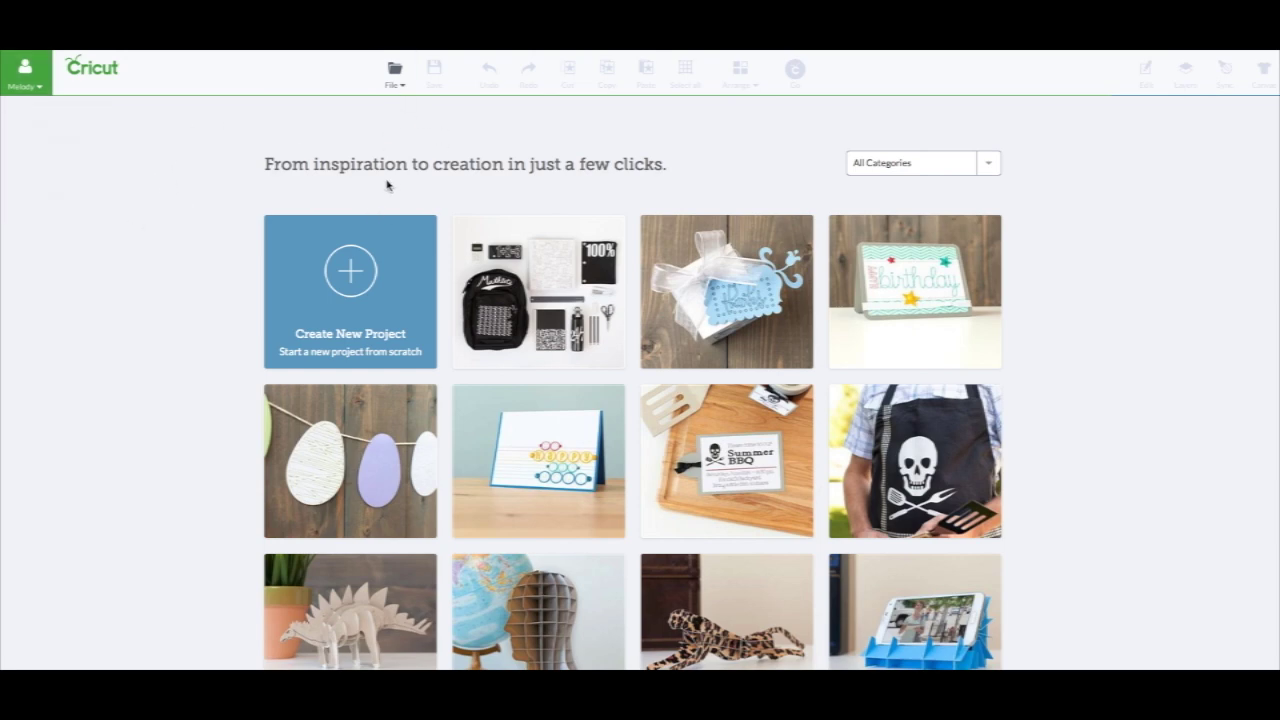
left_click(340, 272)
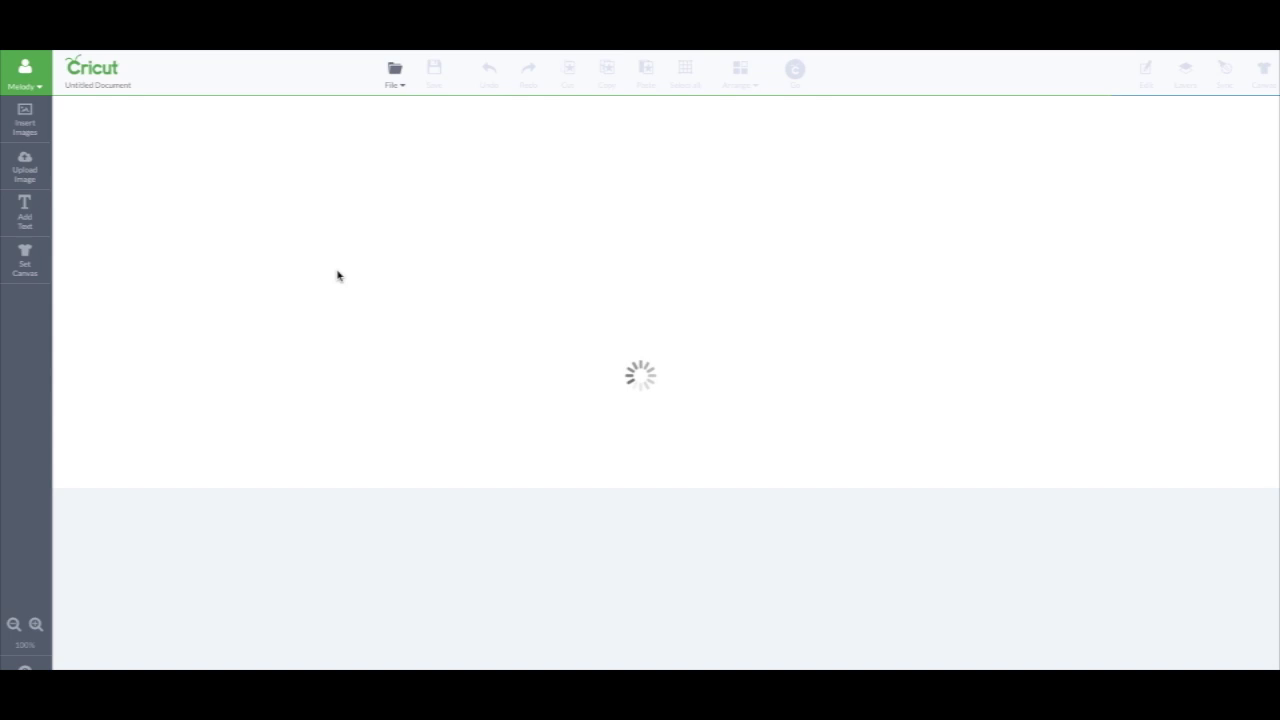
Open the image library with only Printables images shown.
left_click(26, 122)
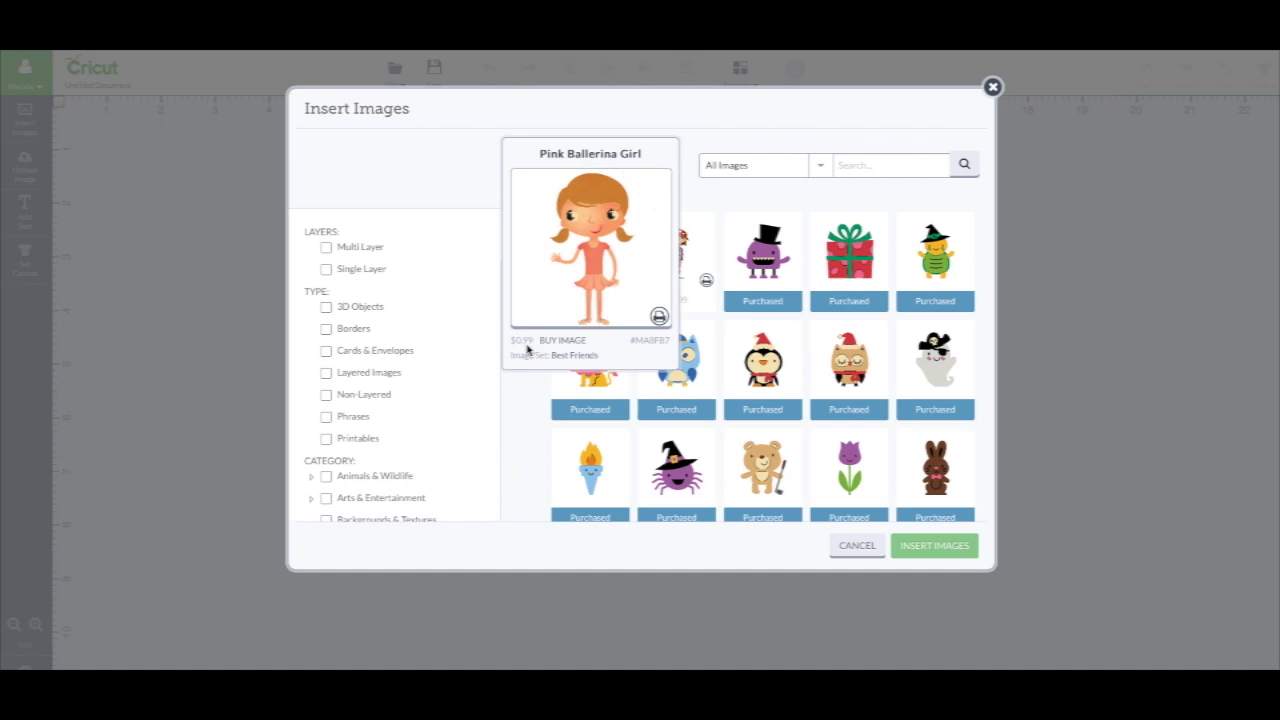
left_click(328, 443)
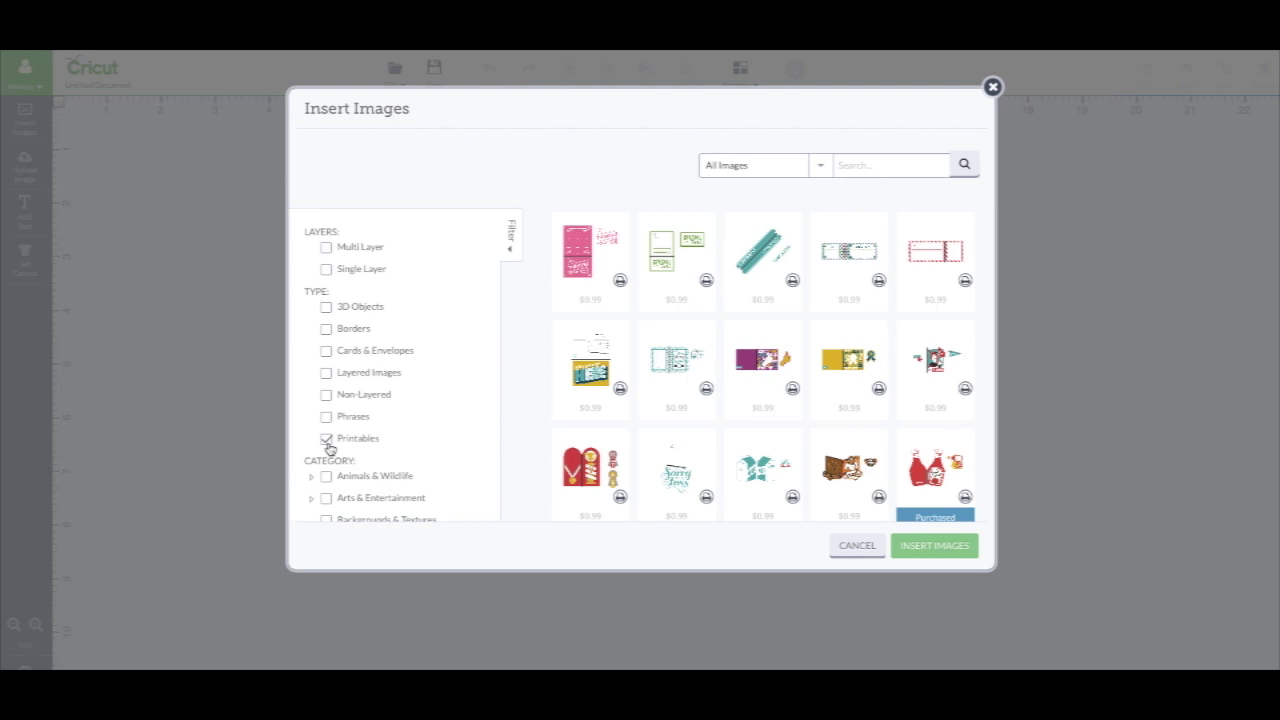
mouse_move(590, 260)
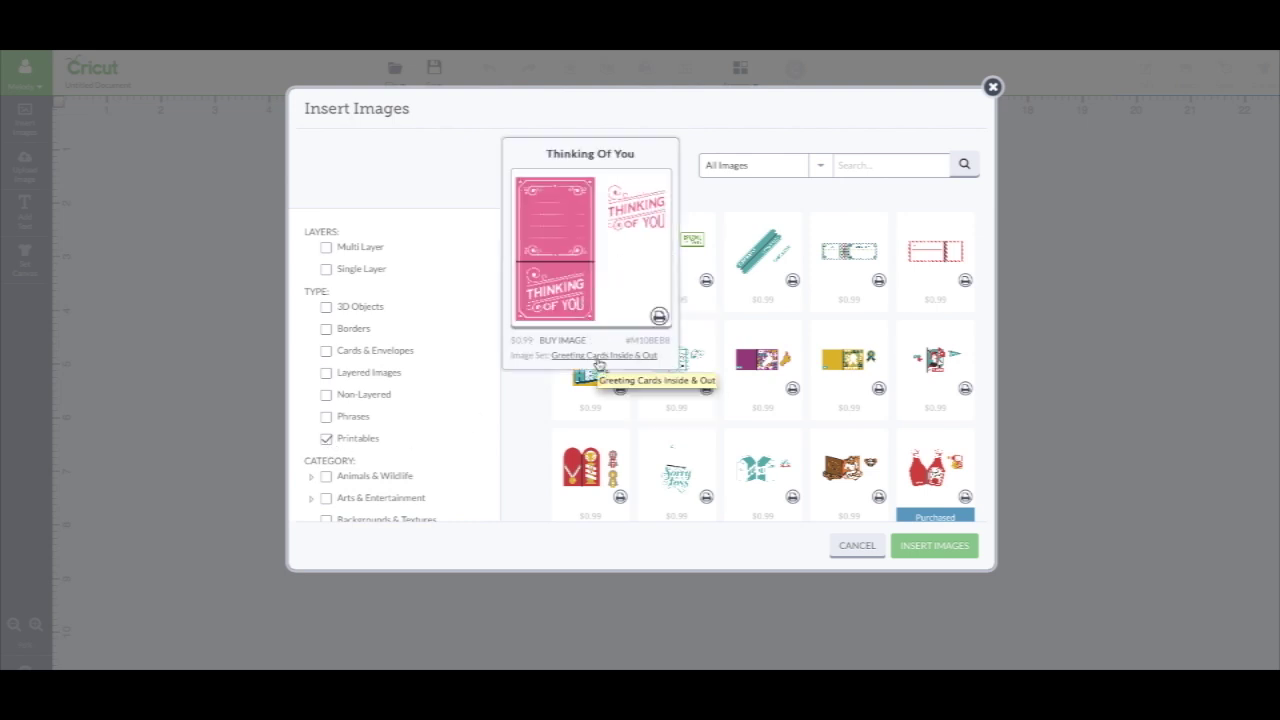
Select the purchased Surprise card from the Greeting Cards Inside & Out set.
left_click(599, 357)
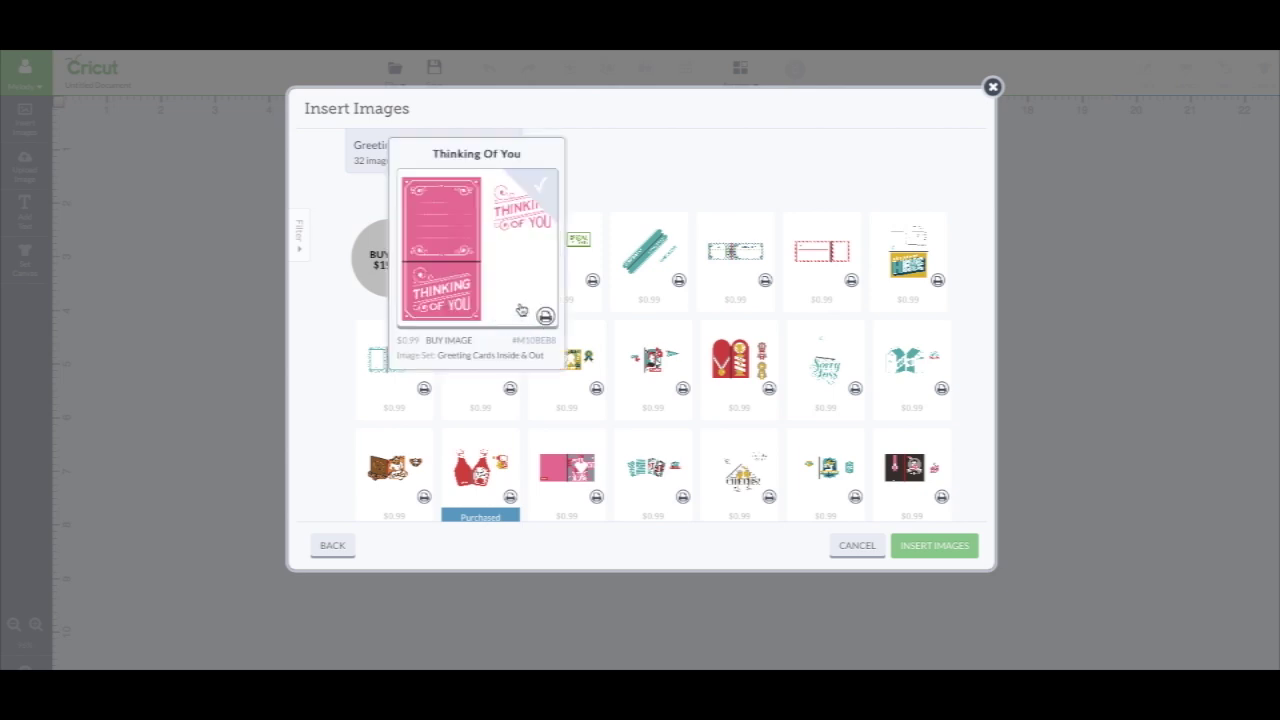
left_click(573, 273)
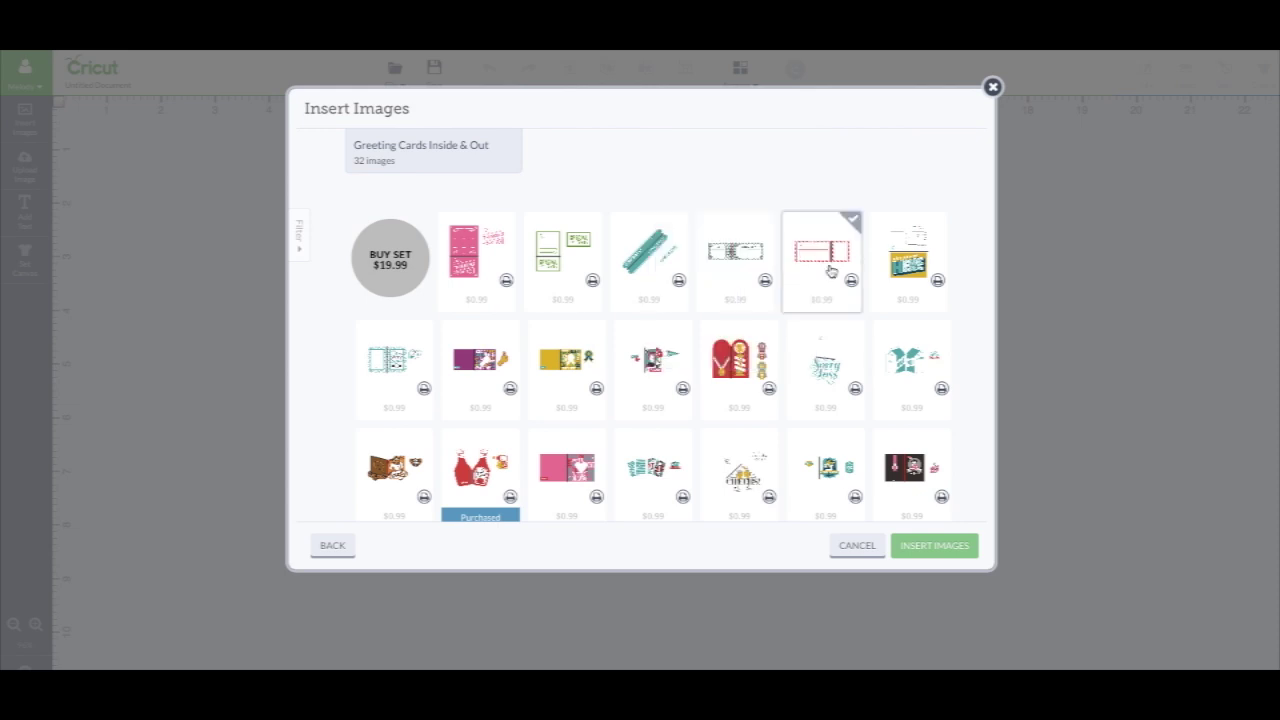
mouse_move(652, 470)
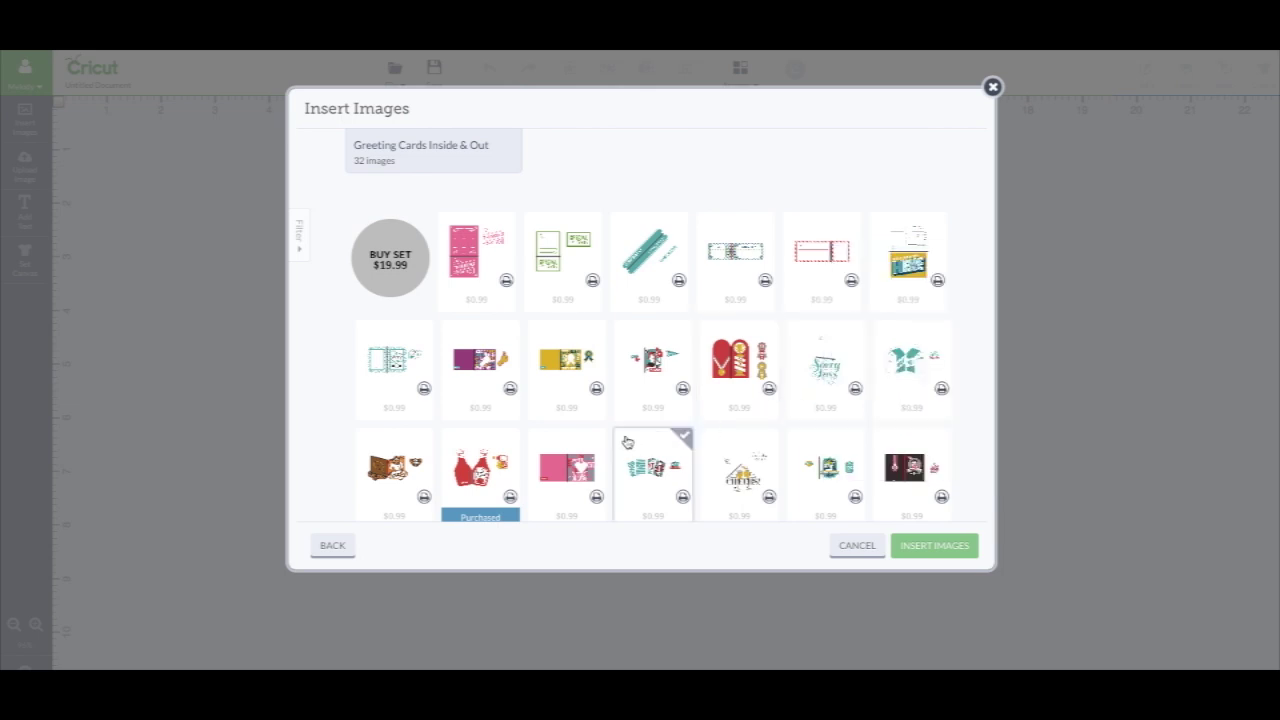
scroll(627, 442, "down", 1)
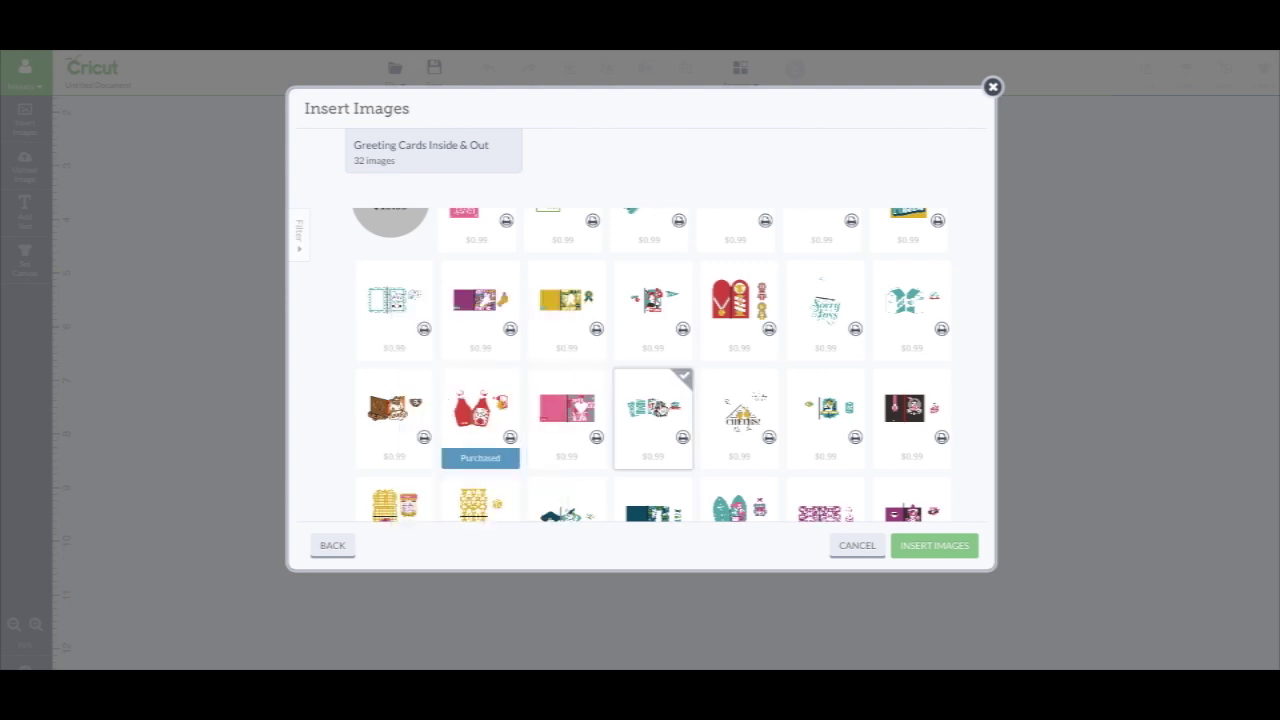
scroll(660, 408, "down", 1)
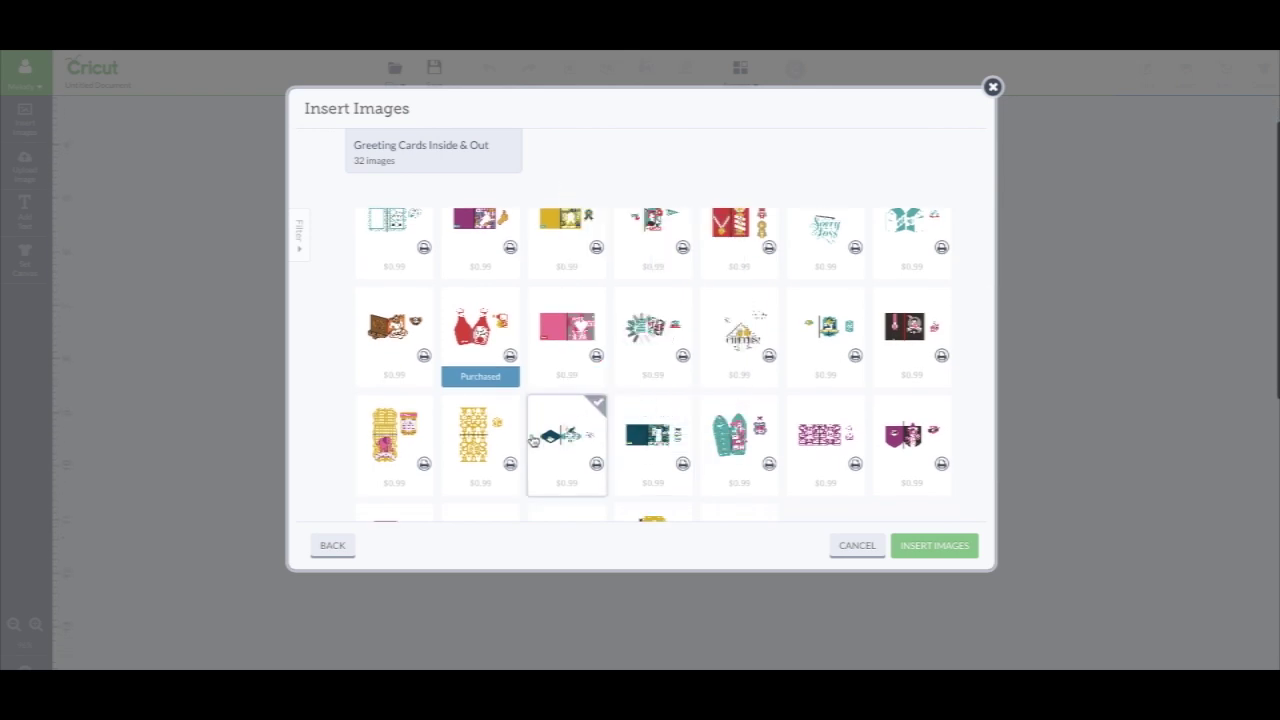
scroll(533, 441, "down", 1)
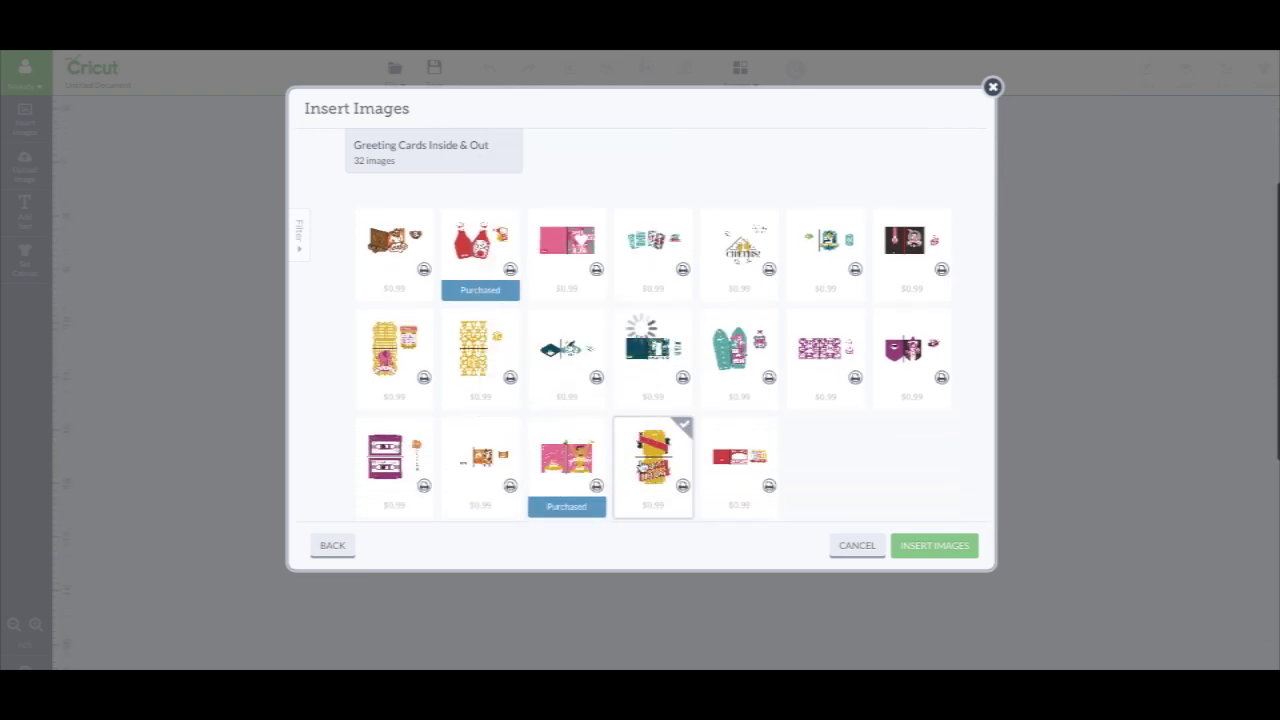
mouse_move(566, 440)
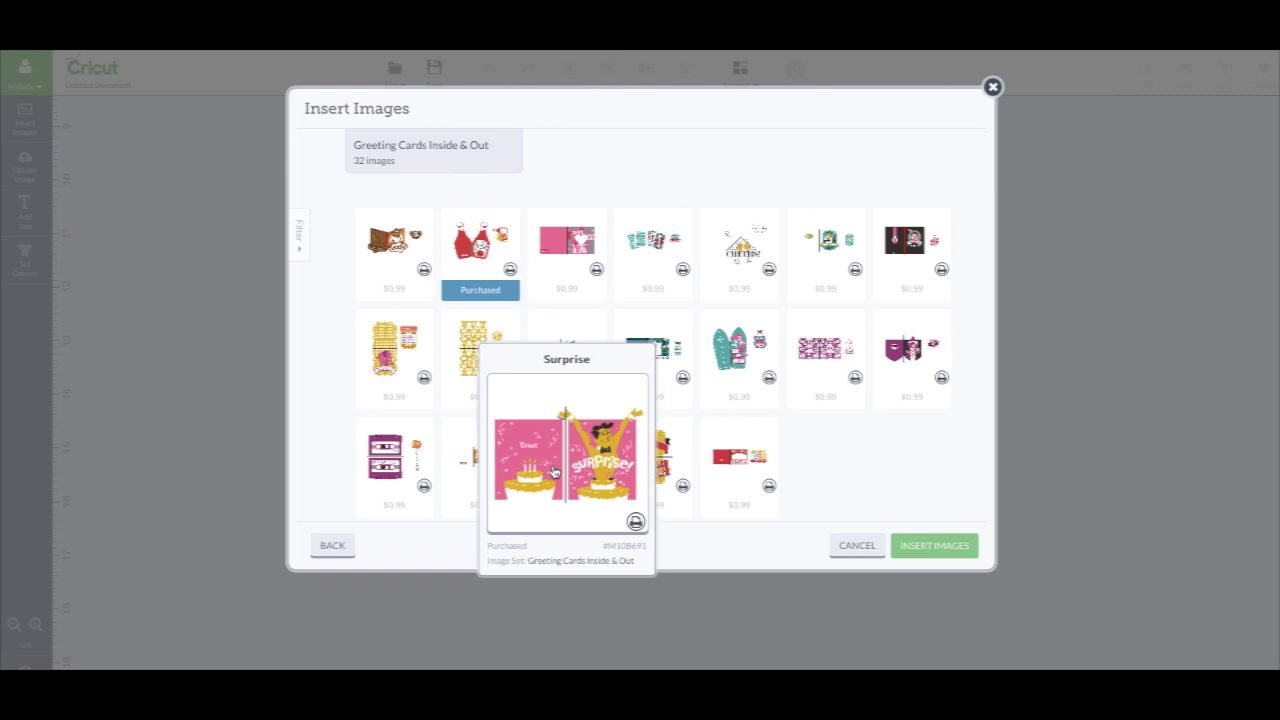
left_click(555, 470)
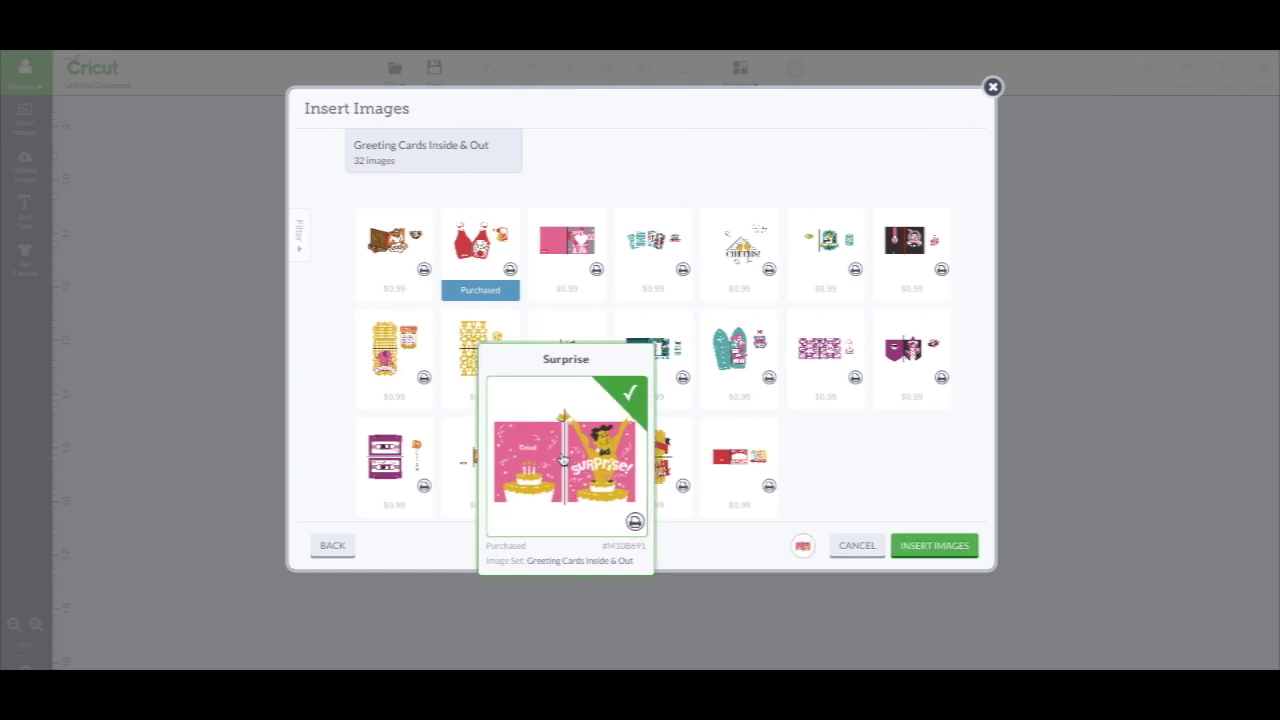
Insert the Surprise card, enlarging it and placing it toward the canvas's upper left.
left_click(935, 546)
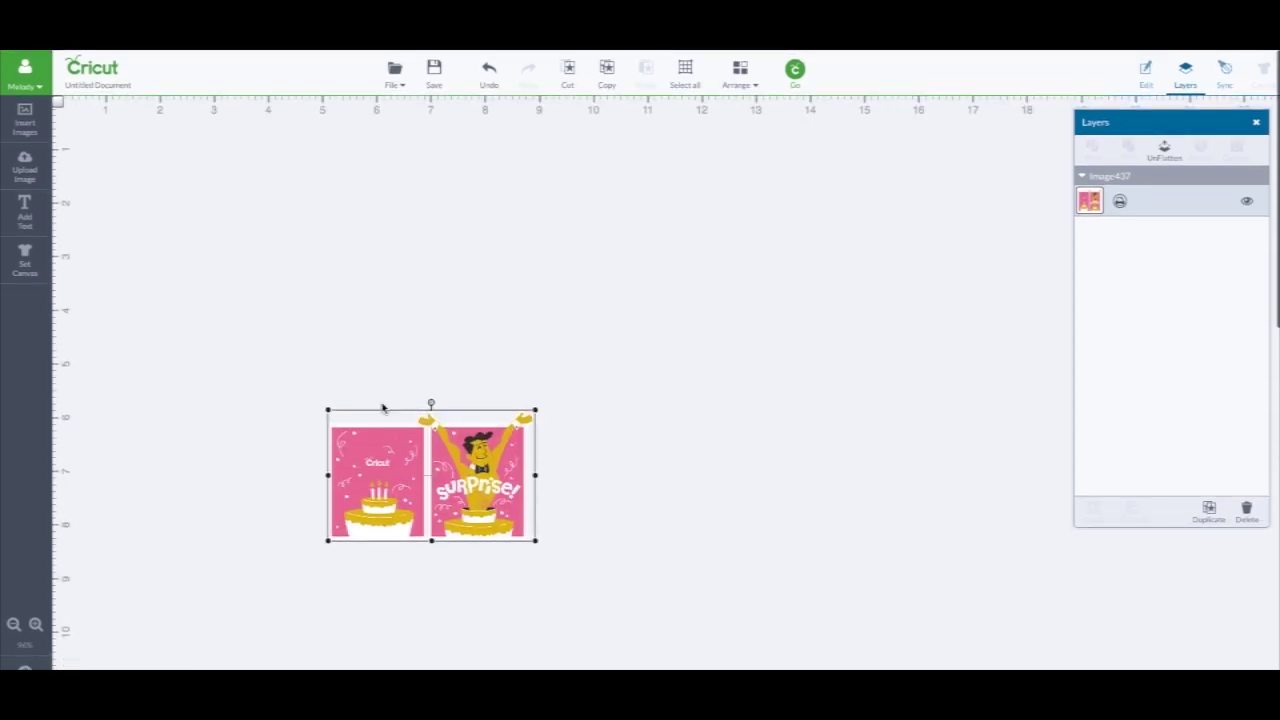
left_click_drag(387, 452, 314, 257)
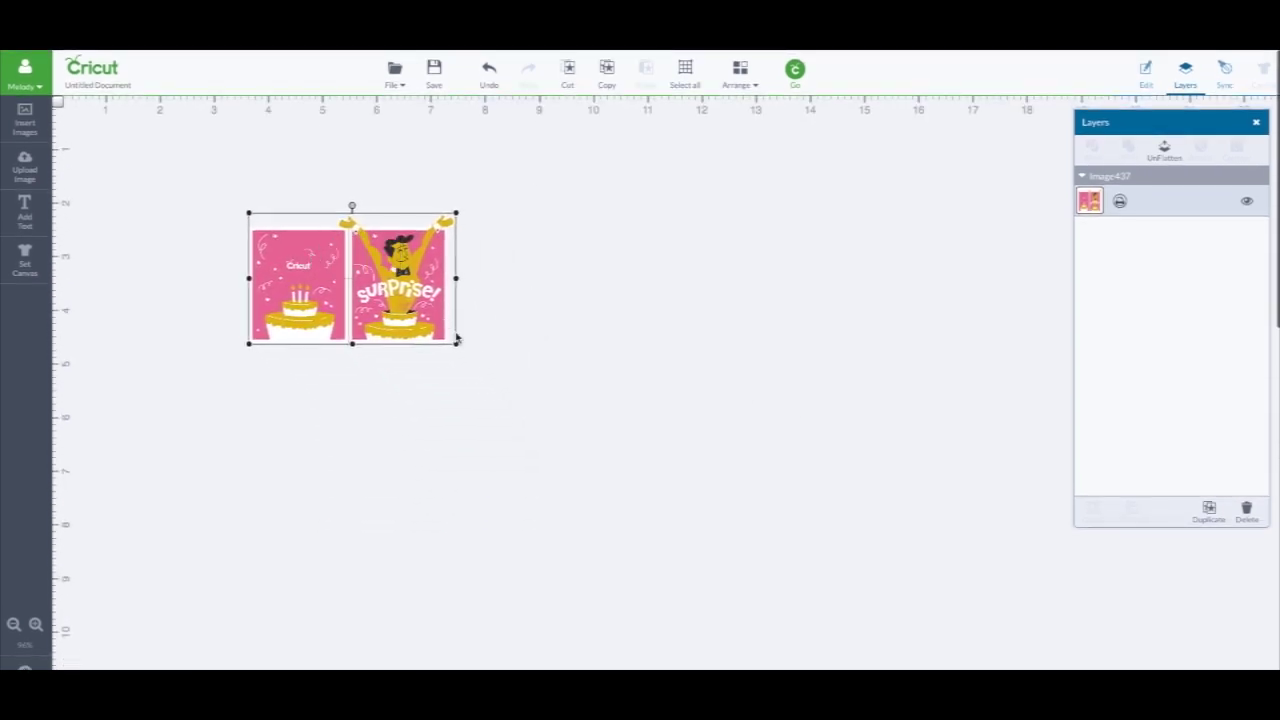
left_click_drag(462, 345, 673, 538)
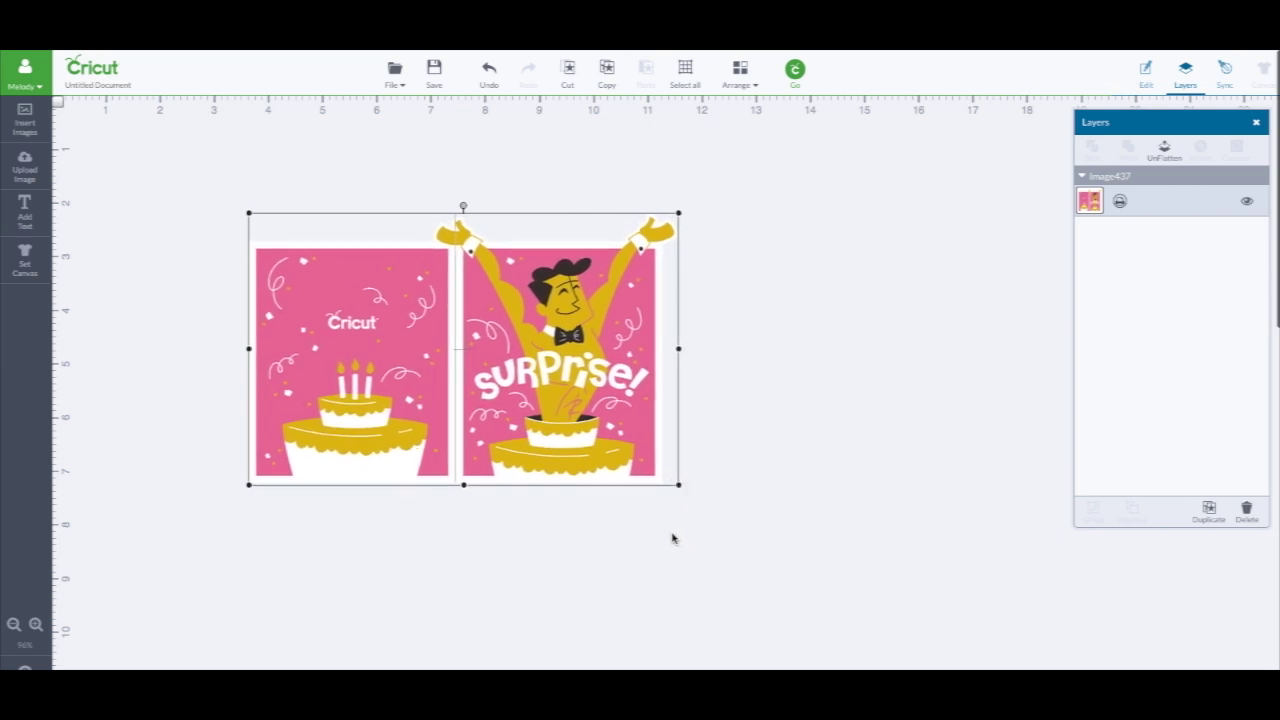
mouse_move(576, 457)
left_mouse_down()
mouse_move(520, 383)
mouse_move(582, 402)
left_mouse_up()
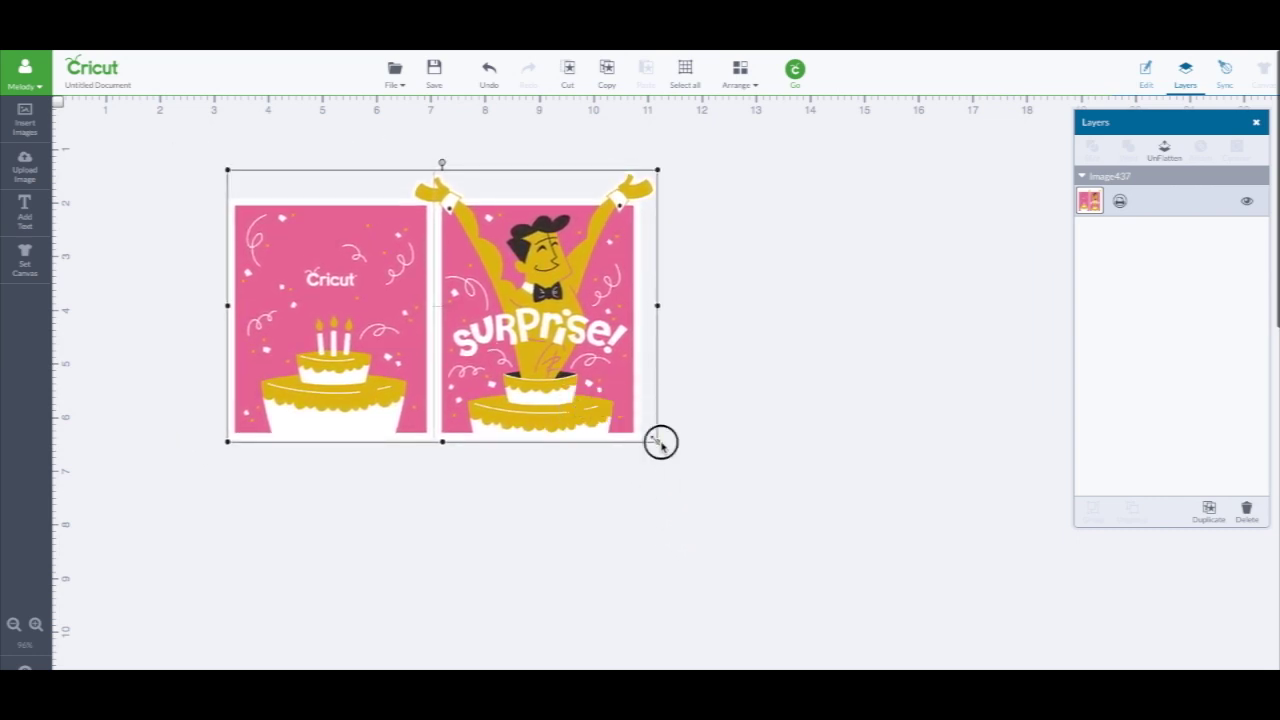
left_click_drag(659, 442, 668, 448)
mouse_move(455, 316)
left_mouse_down()
mouse_move(413, 332)
mouse_move(451, 339)
left_mouse_up()
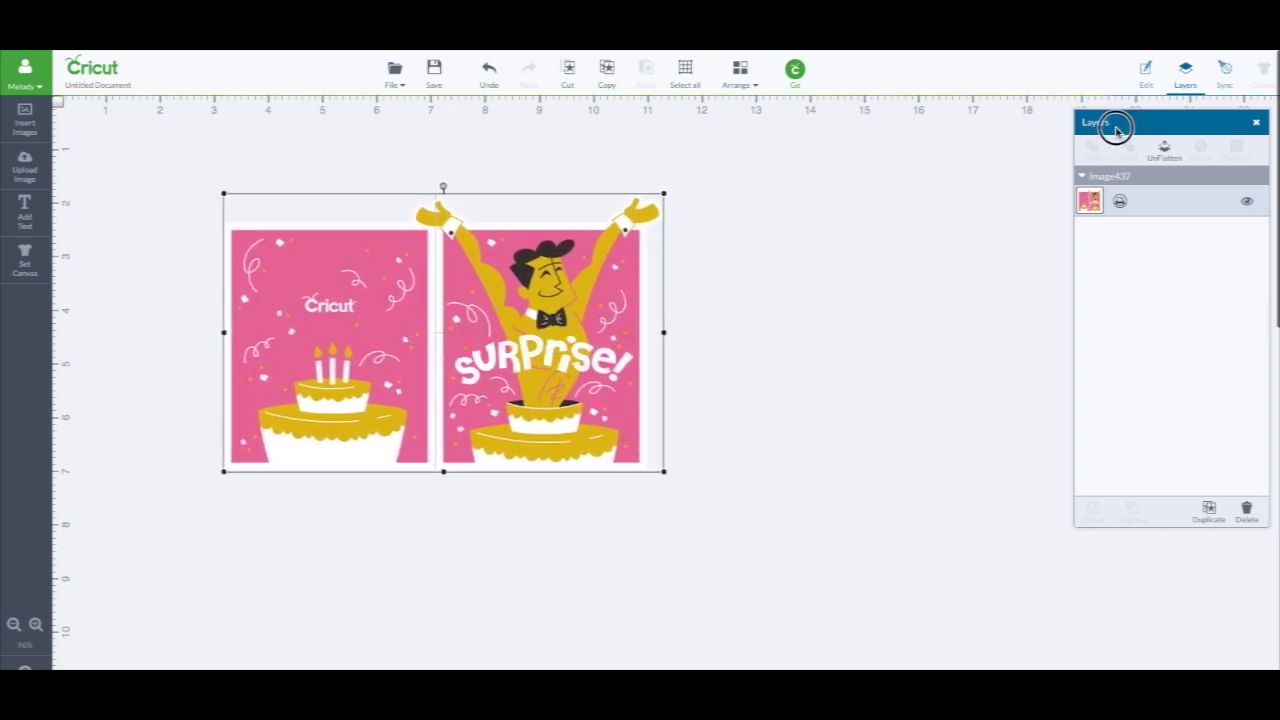
left_click_drag(1112, 122, 870, 144)
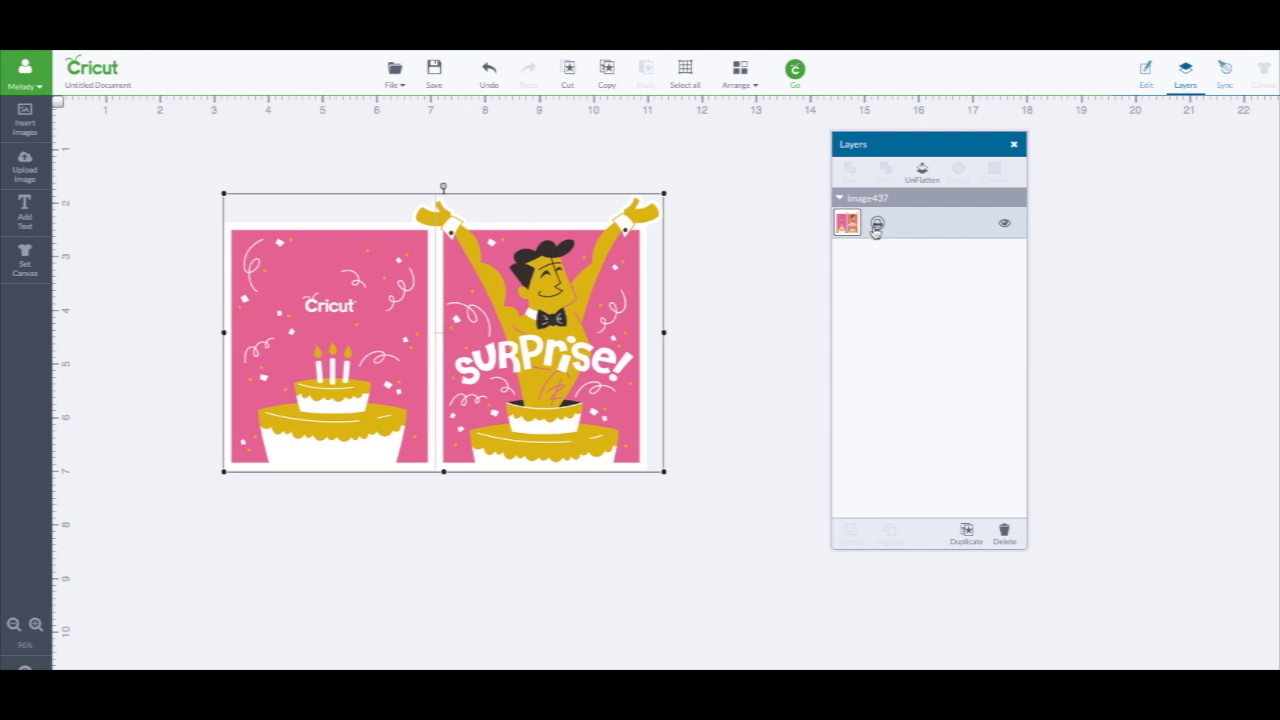
Unflatten the Surprise card into separate layers and move the group upward.
left_click(848, 226)
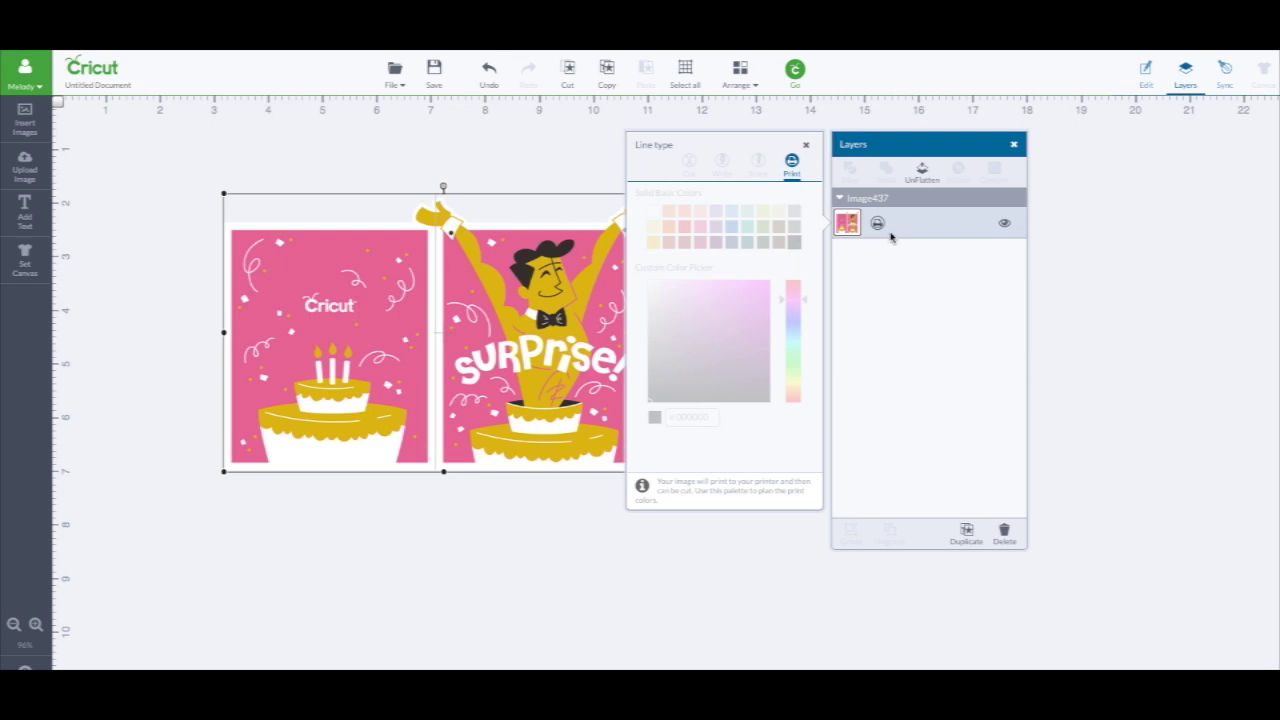
left_click(806, 146)
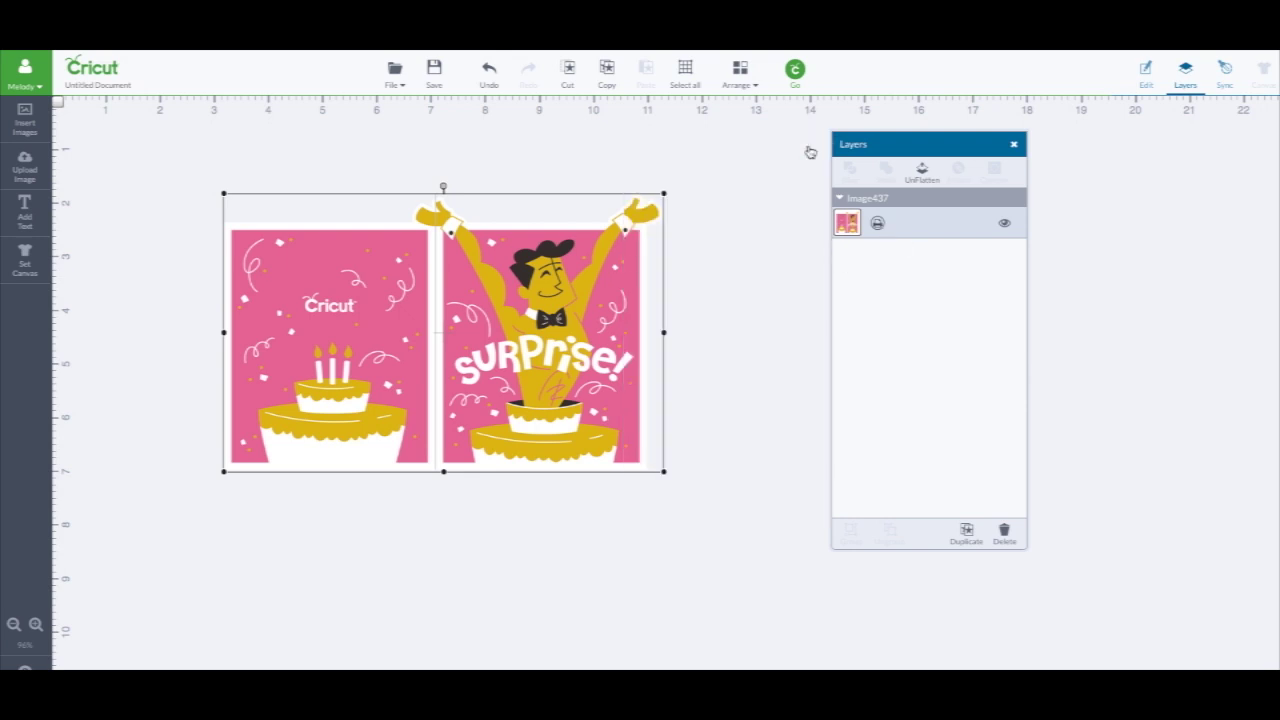
left_click(922, 170)
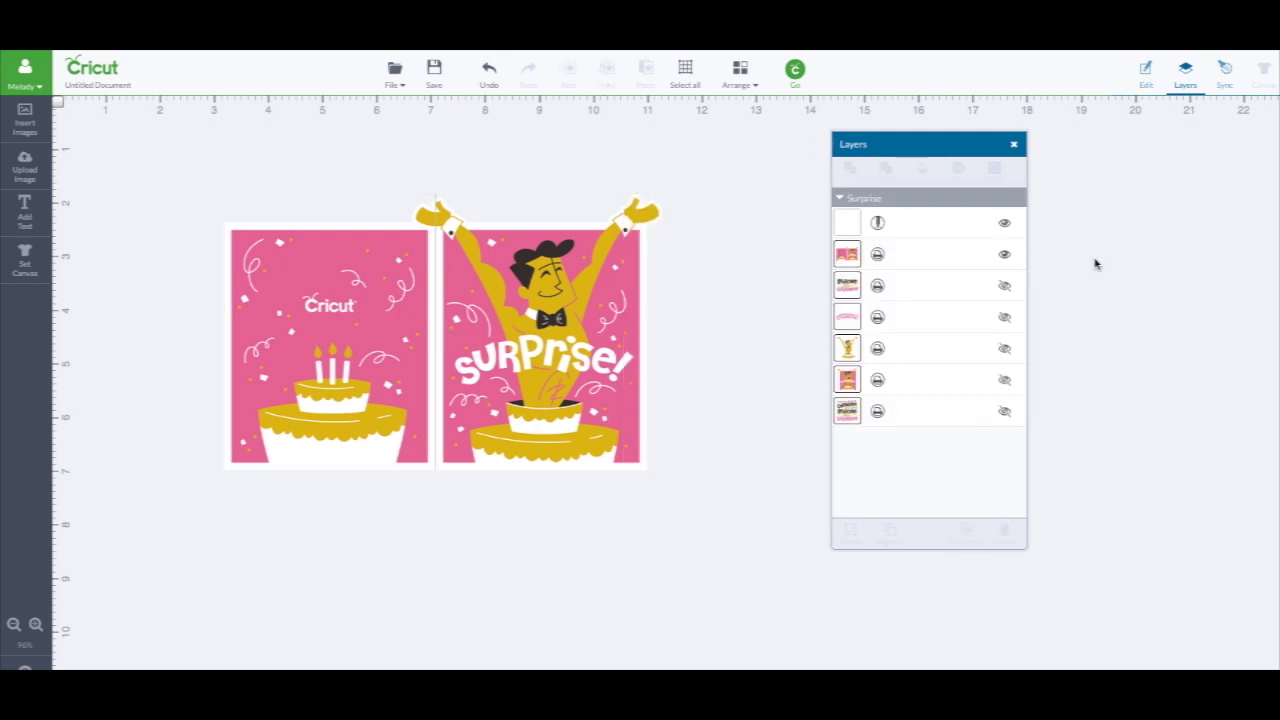
mouse_move(580, 340)
left_mouse_down()
mouse_move(547, 290)
mouse_move(528, 295)
left_mouse_up()
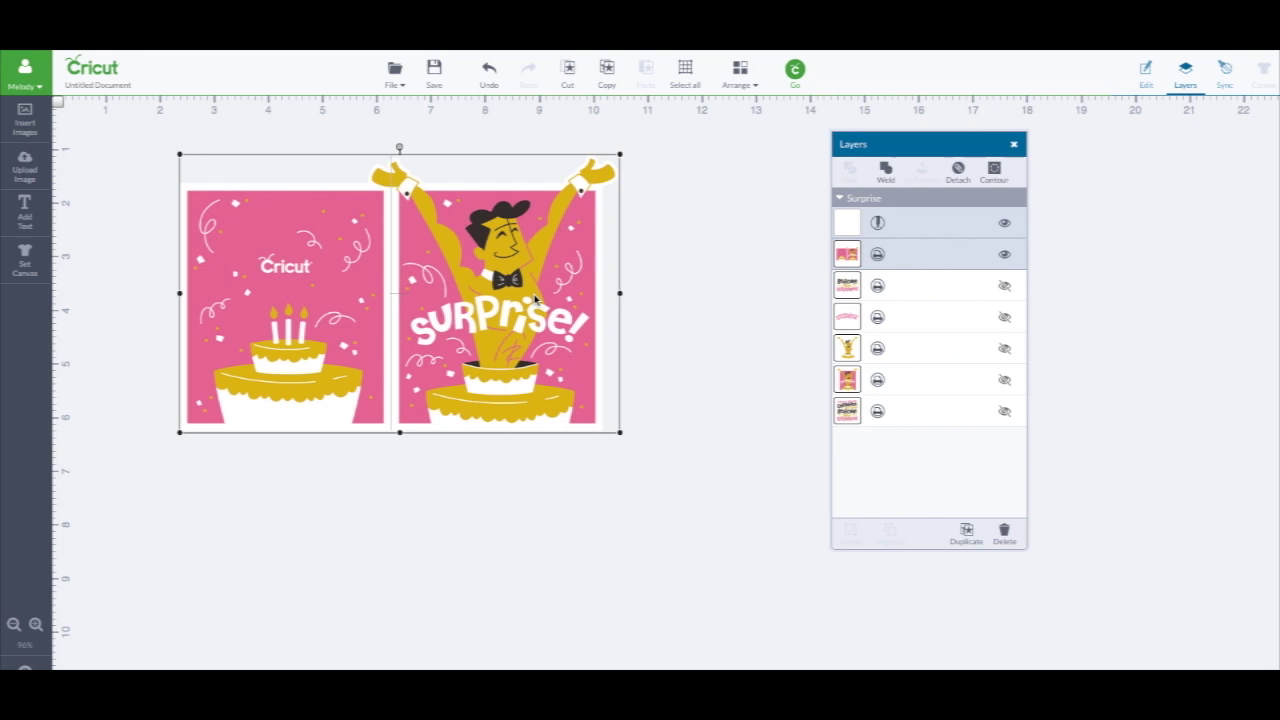
Make the hidden cake, text, figure, pink card and remaining layers visible.
left_click(903, 233)
left_click(1005, 287)
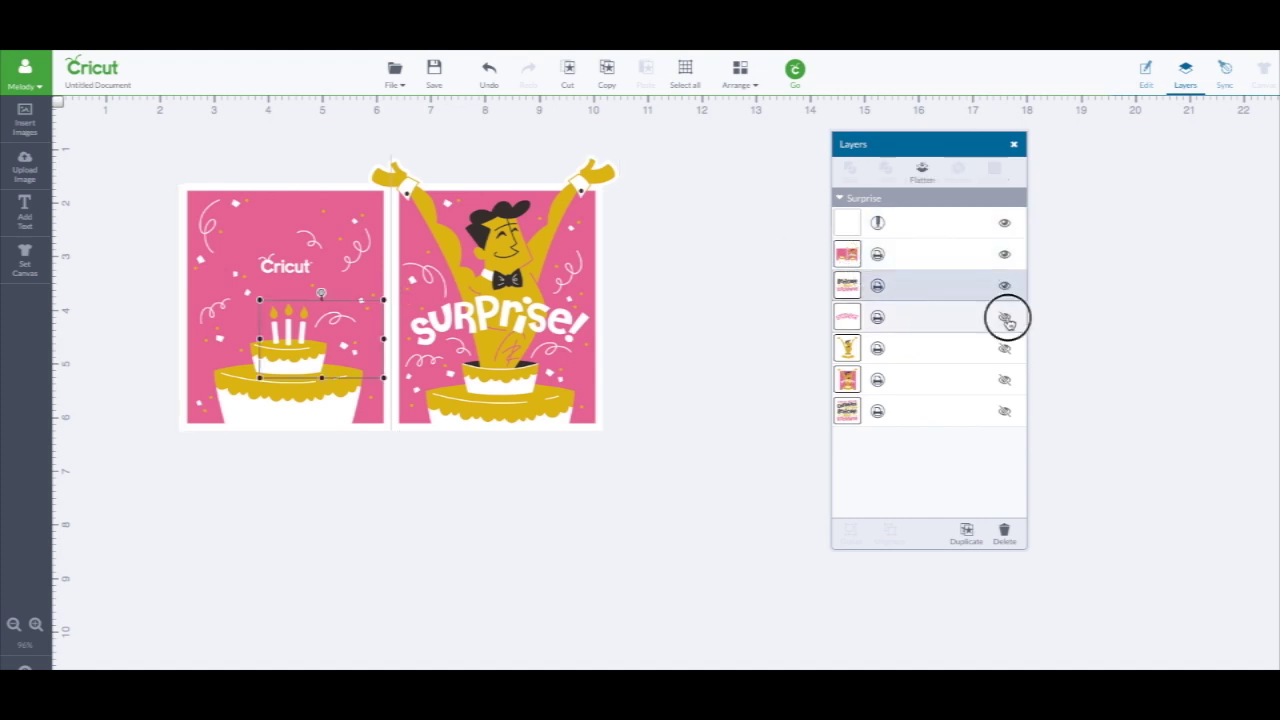
left_click(1005, 318)
left_click(1005, 347)
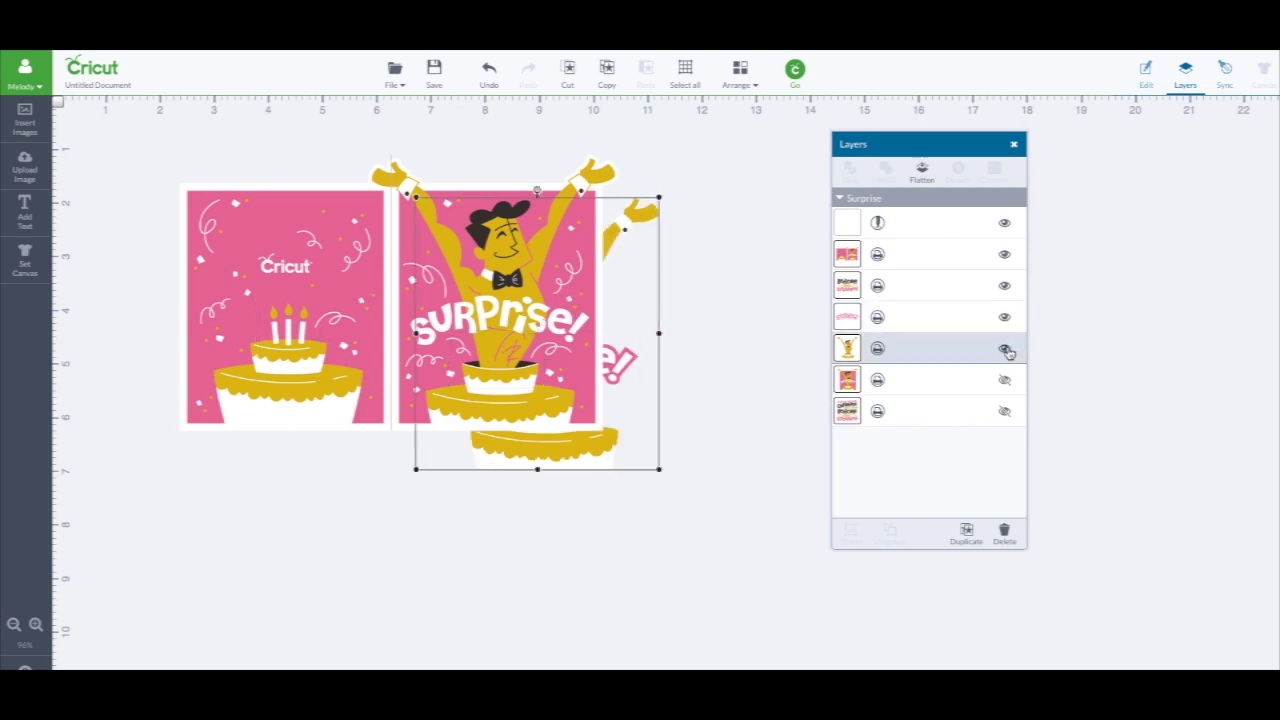
left_click(1005, 379)
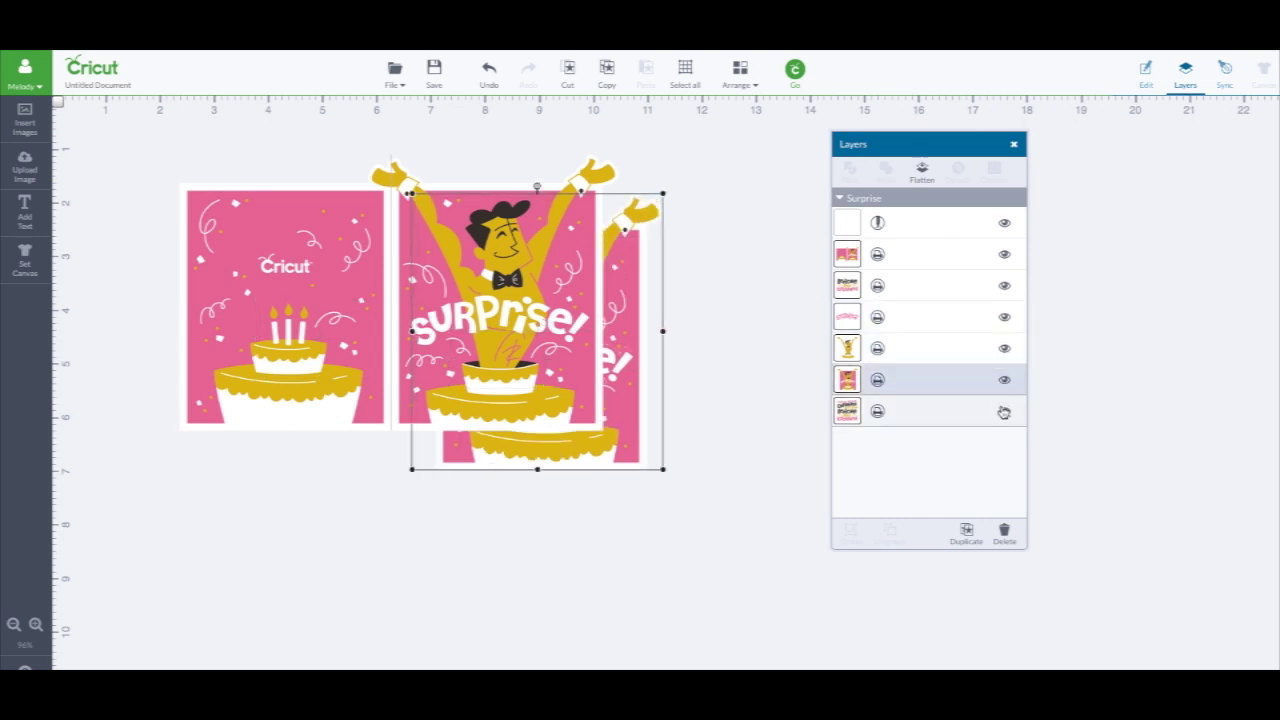
left_click(1005, 411)
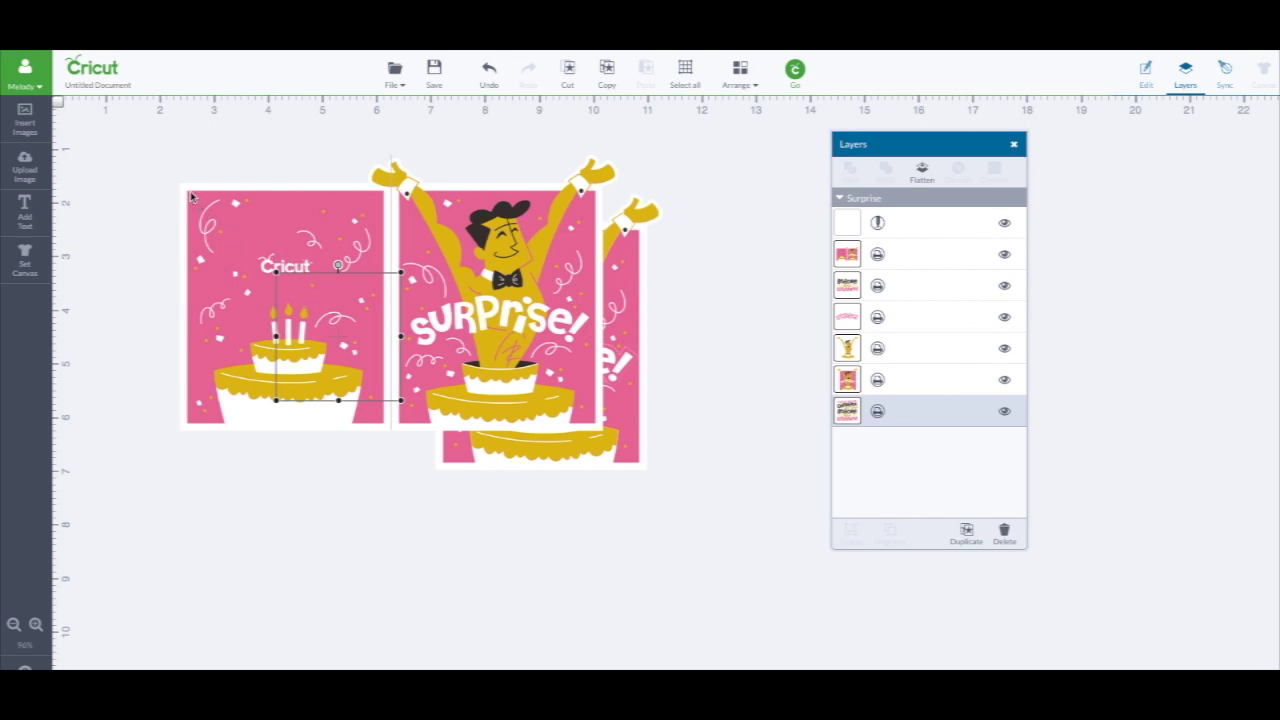
Hide the cake front and spread out the inside layer and both Beefcake texts.
mouse_move(191, 196)
left_mouse_down()
mouse_move(209, 283)
mouse_move(225, 223)
left_mouse_up()
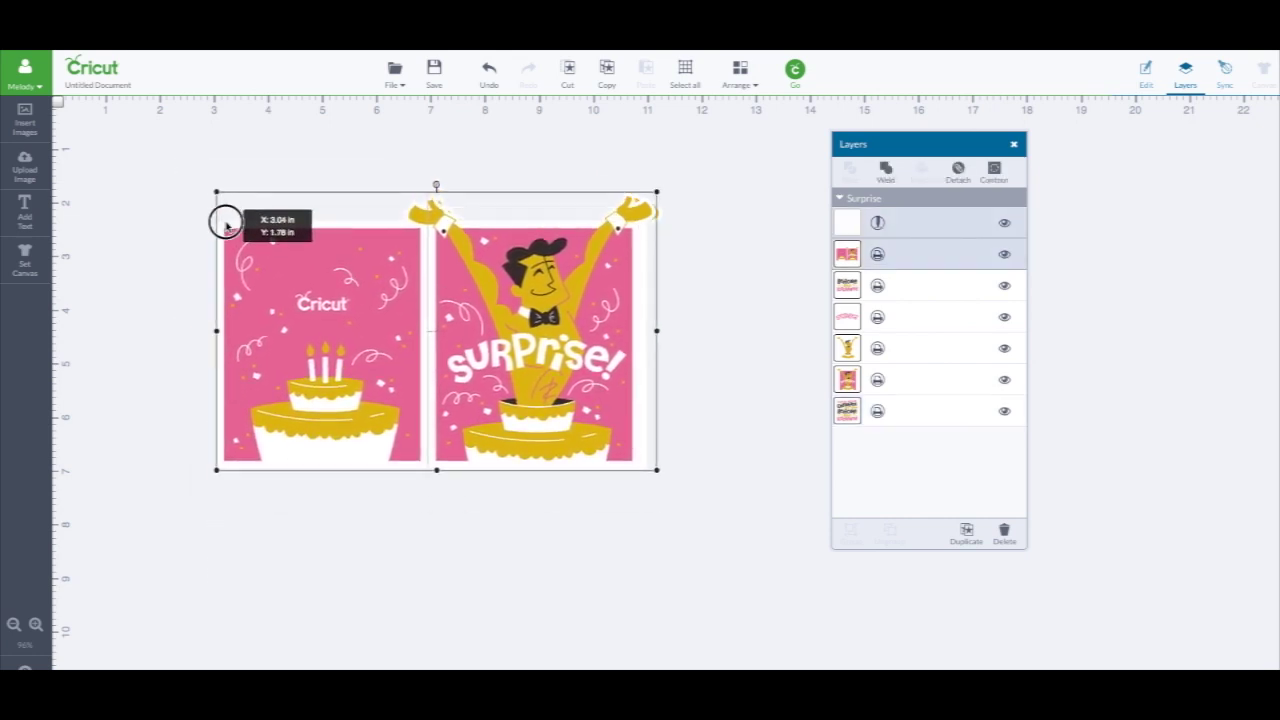
left_click(1005, 255)
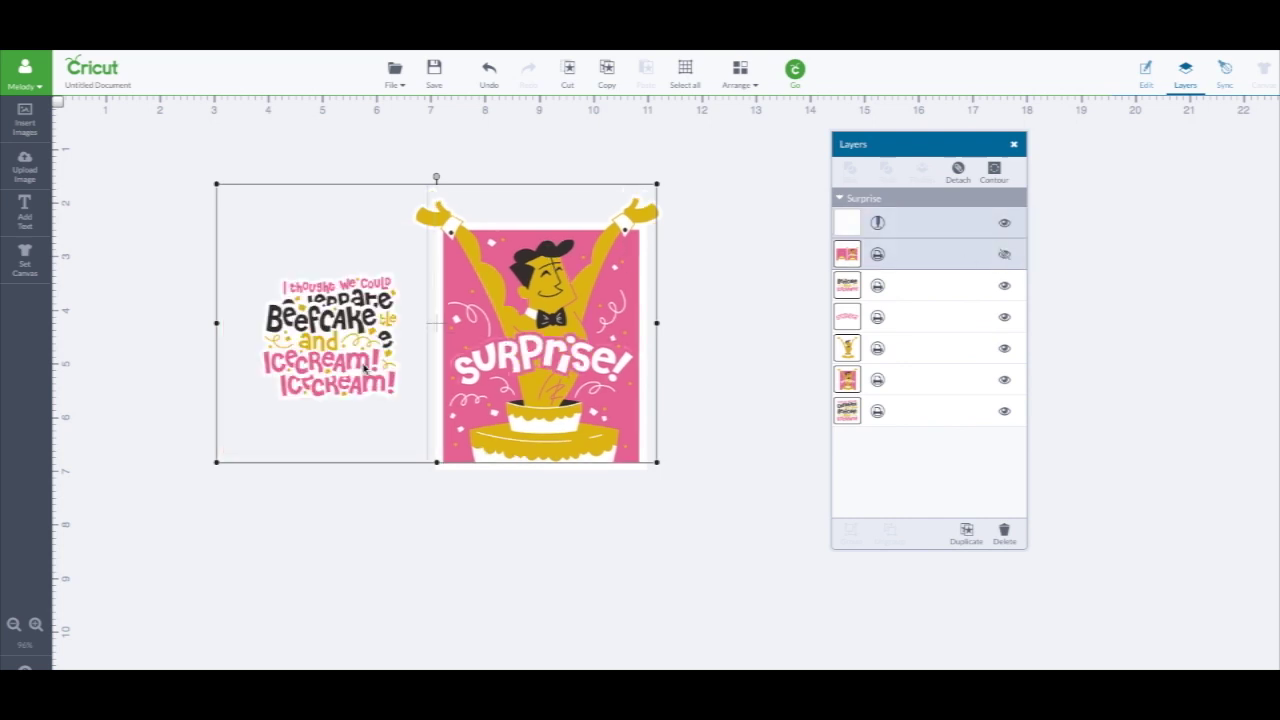
left_click_drag(365, 369, 363, 590)
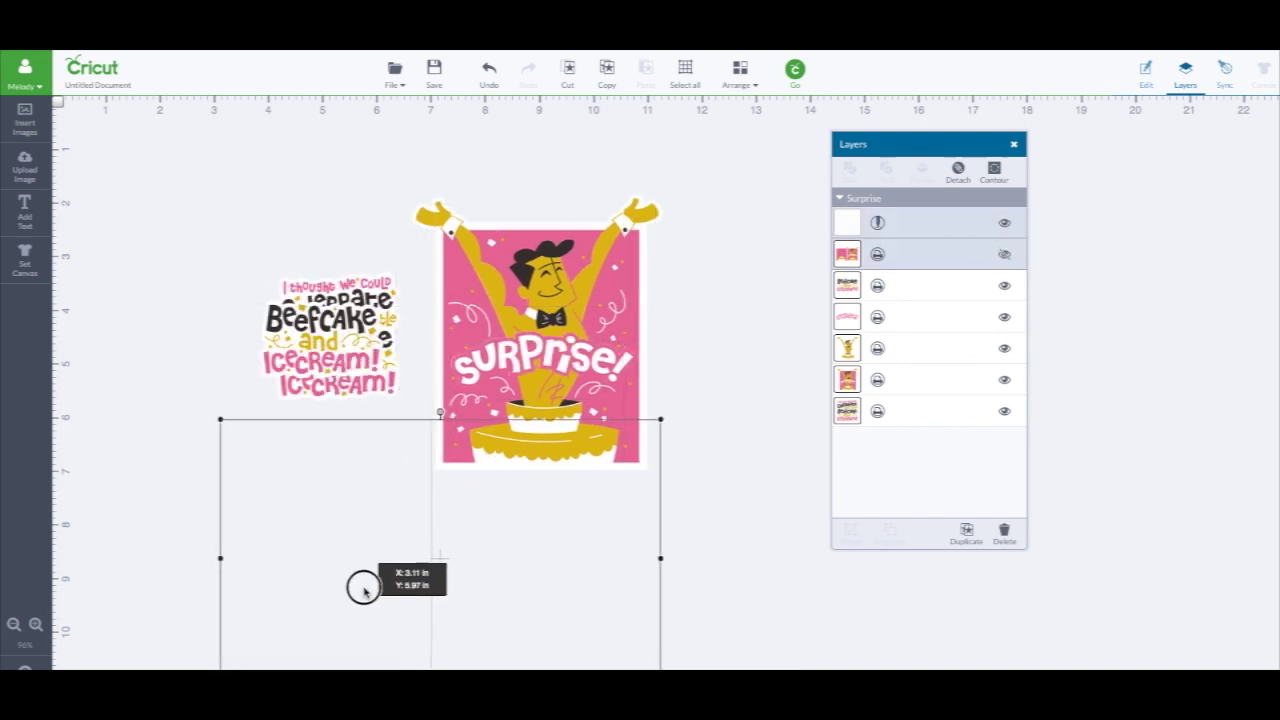
left_click_drag(281, 443, 597, 516)
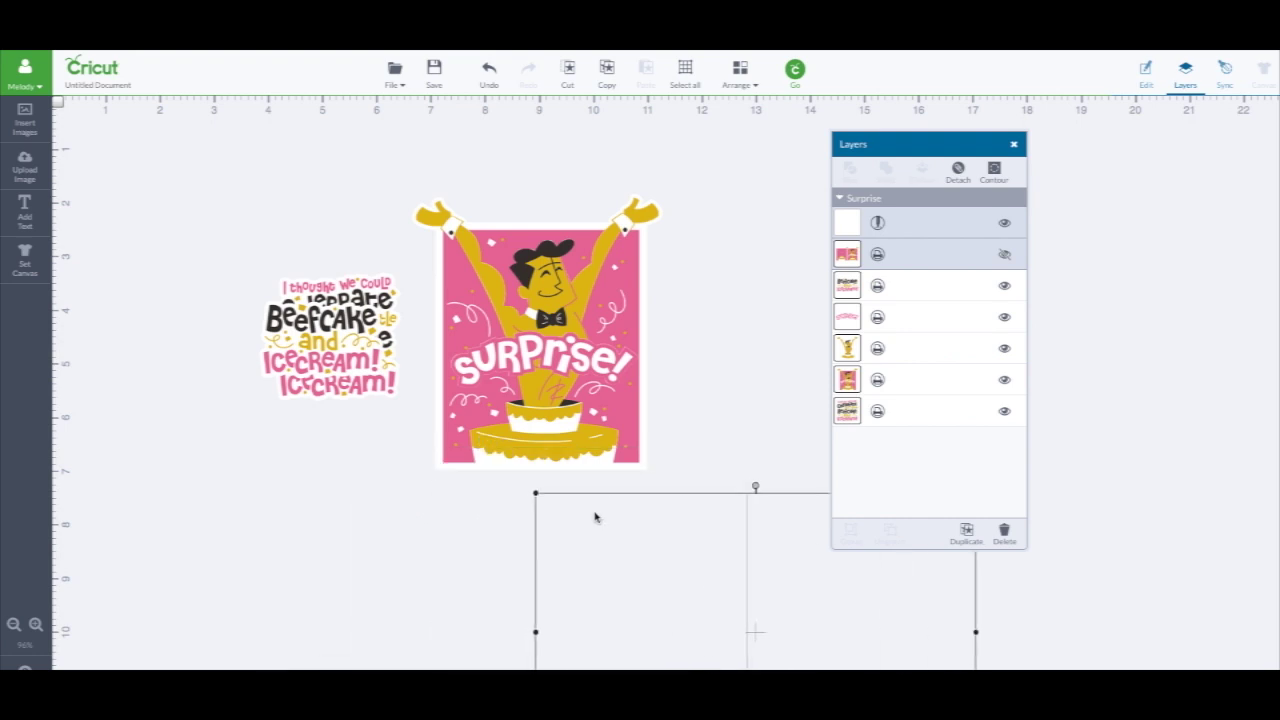
left_click_drag(316, 297, 284, 228)
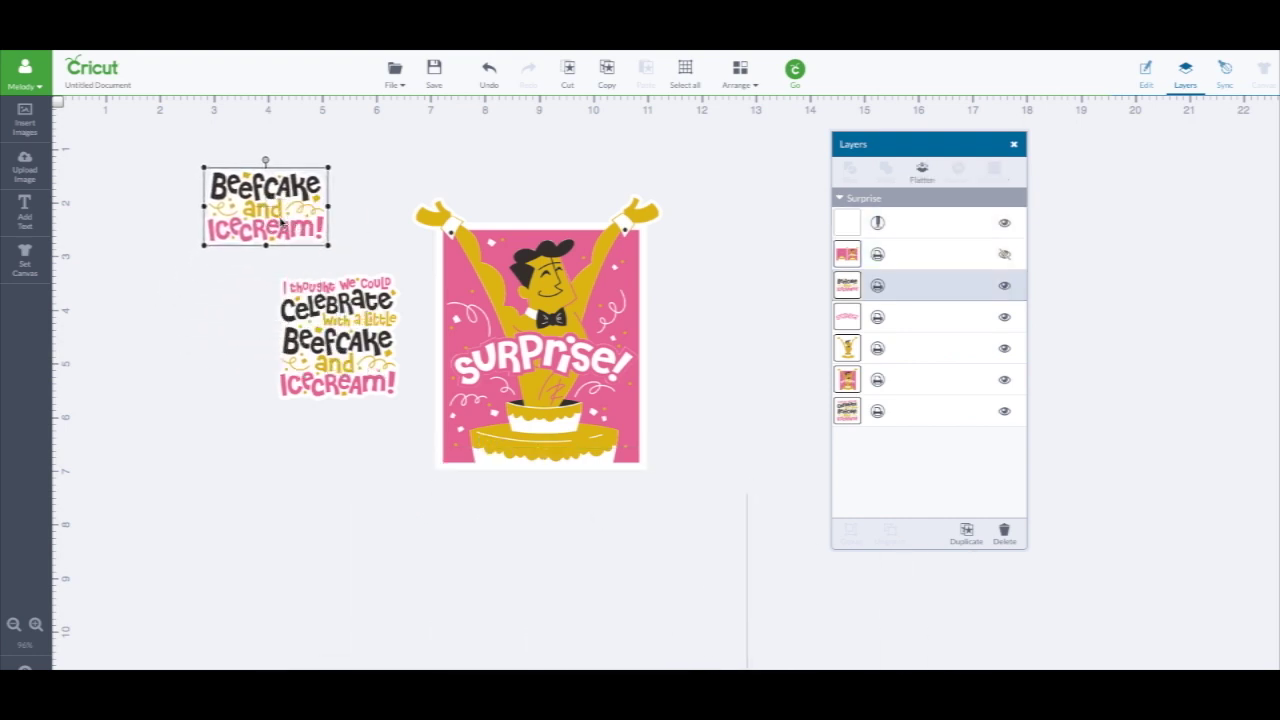
left_click_drag(350, 346, 292, 344)
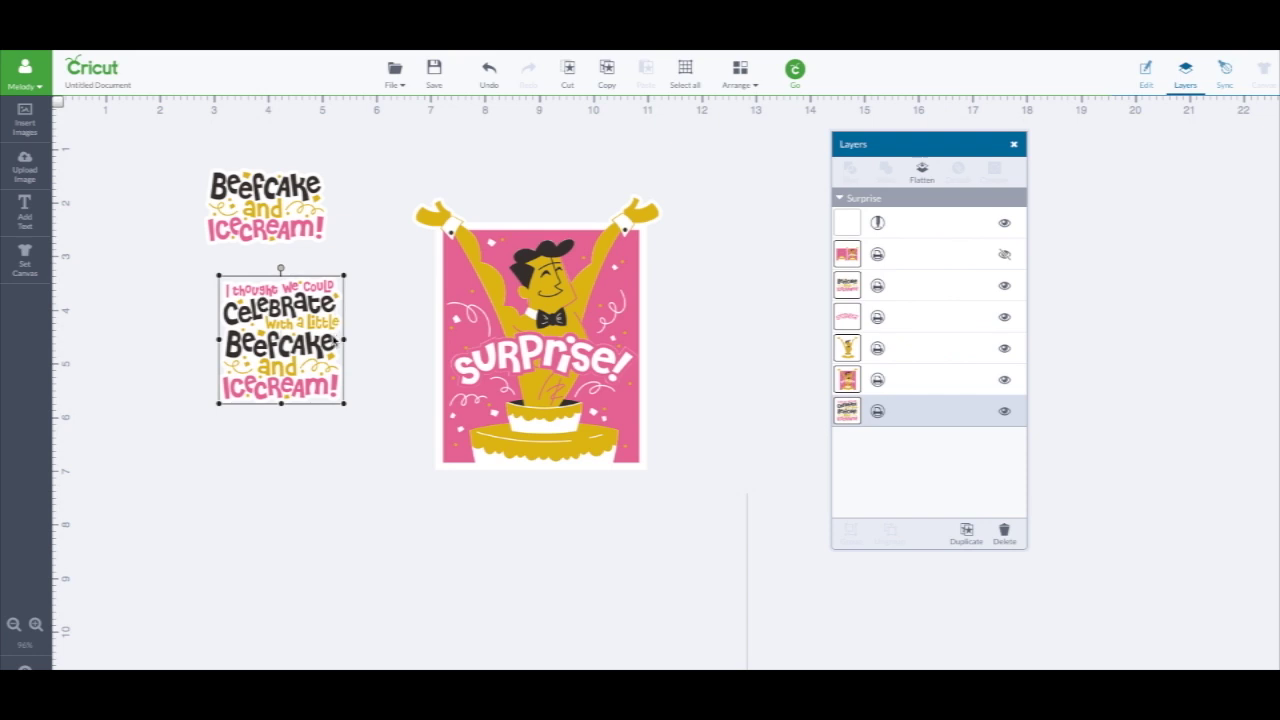
Separate the SURPRISE! text, dancing man and pink Surprise card across the canvas.
left_click_drag(540, 352, 282, 482)
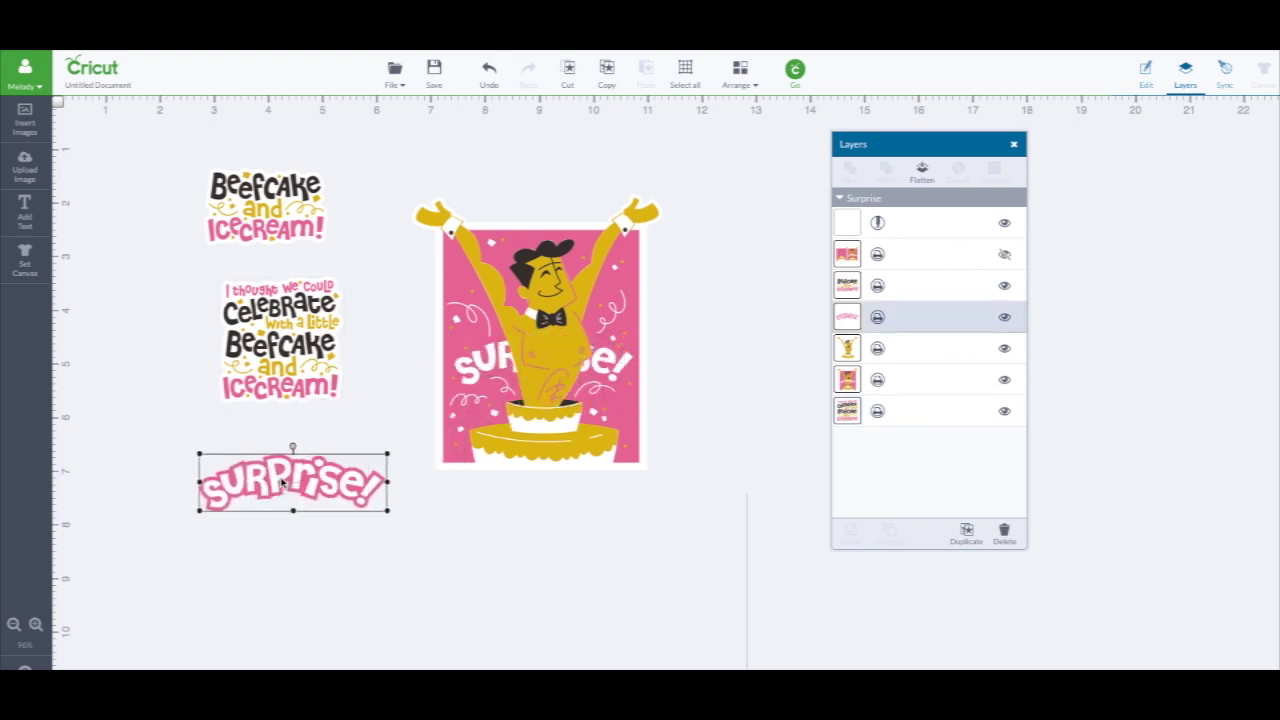
left_click(527, 355)
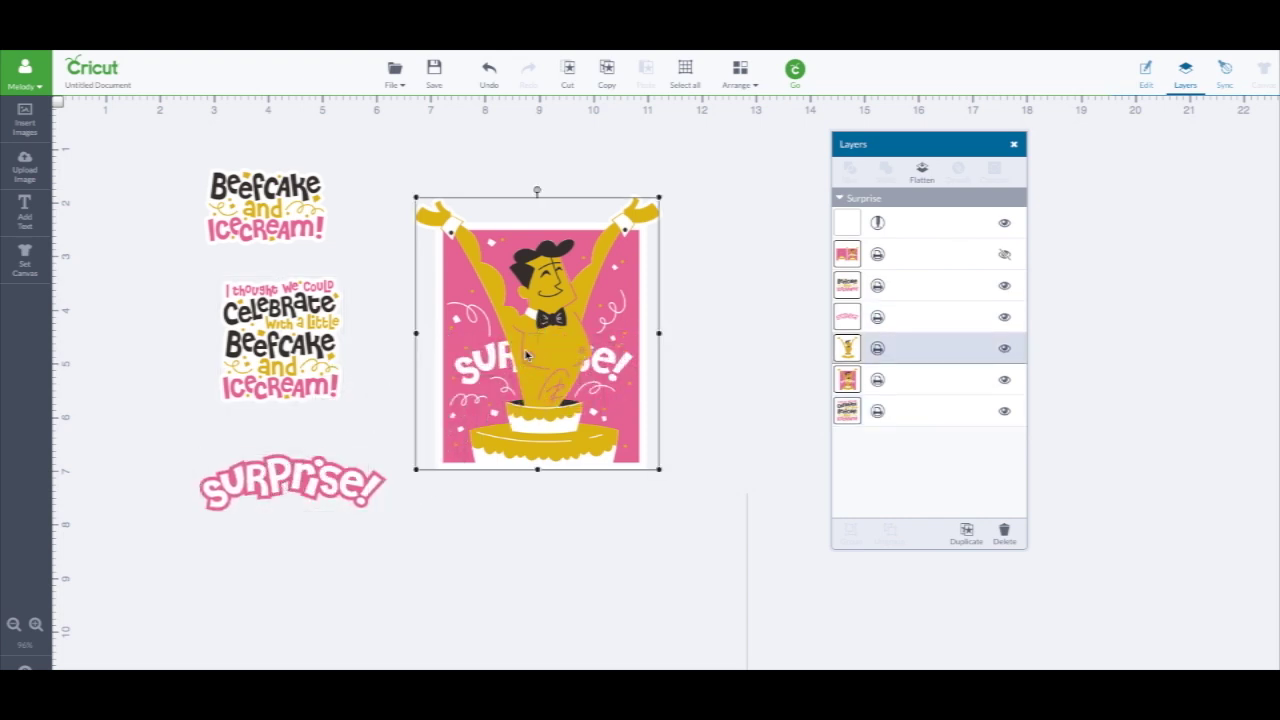
left_click_drag(343, 488, 573, 352)
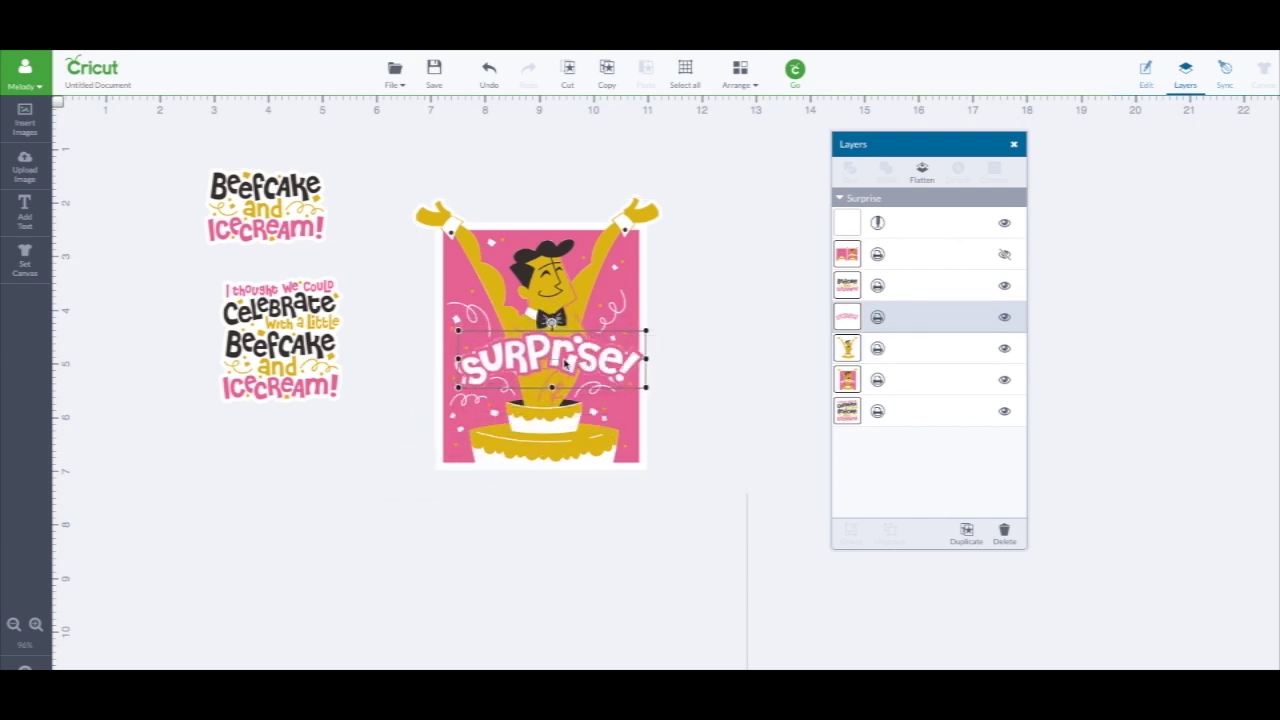
mouse_move(567, 358)
left_mouse_down()
mouse_move(430, 400)
mouse_move(294, 510)
left_mouse_up()
mouse_move(557, 380)
left_mouse_down()
mouse_move(513, 410)
mouse_move(449, 371)
mouse_move(363, 366)
mouse_move(354, 471)
mouse_move(534, 609)
left_mouse_up()
mouse_move(533, 344)
left_mouse_down()
mouse_move(607, 244)
mouse_move(602, 269)
mouse_move(679, 261)
left_mouse_up()
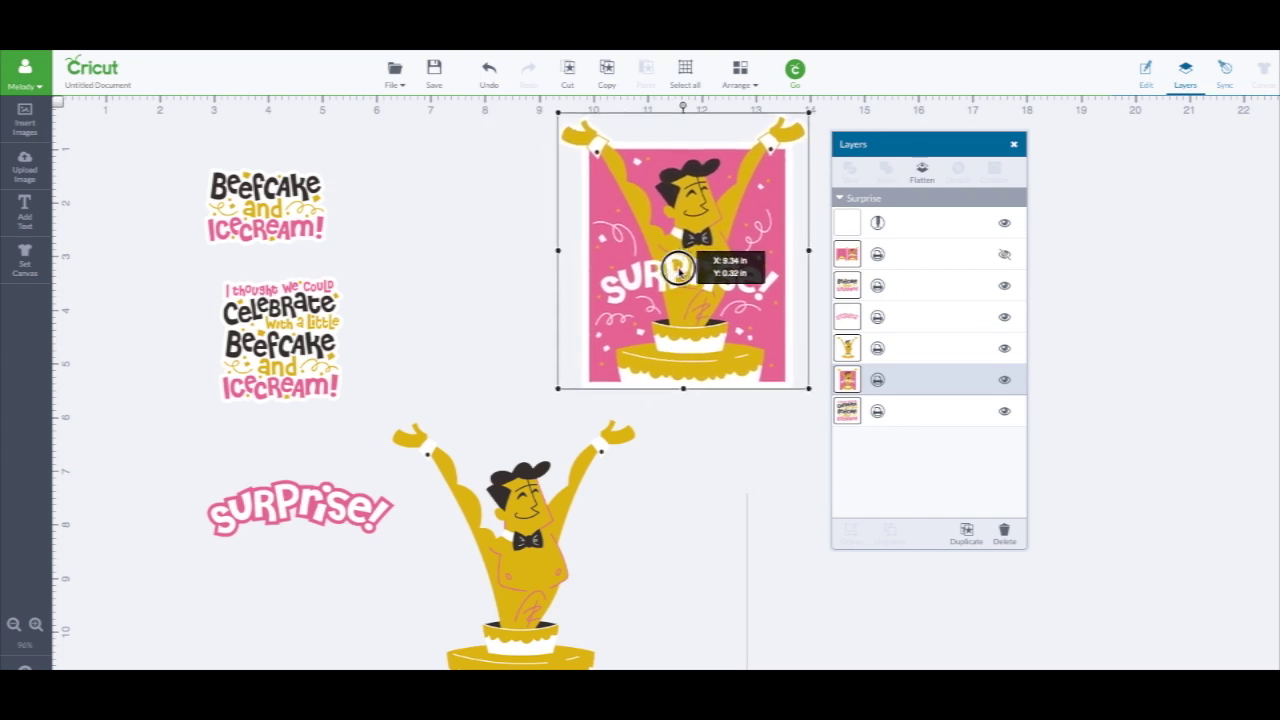
mouse_move(551, 502)
left_mouse_down()
mouse_move(534, 514)
mouse_move(471, 423)
mouse_move(477, 480)
mouse_move(492, 369)
left_mouse_up()
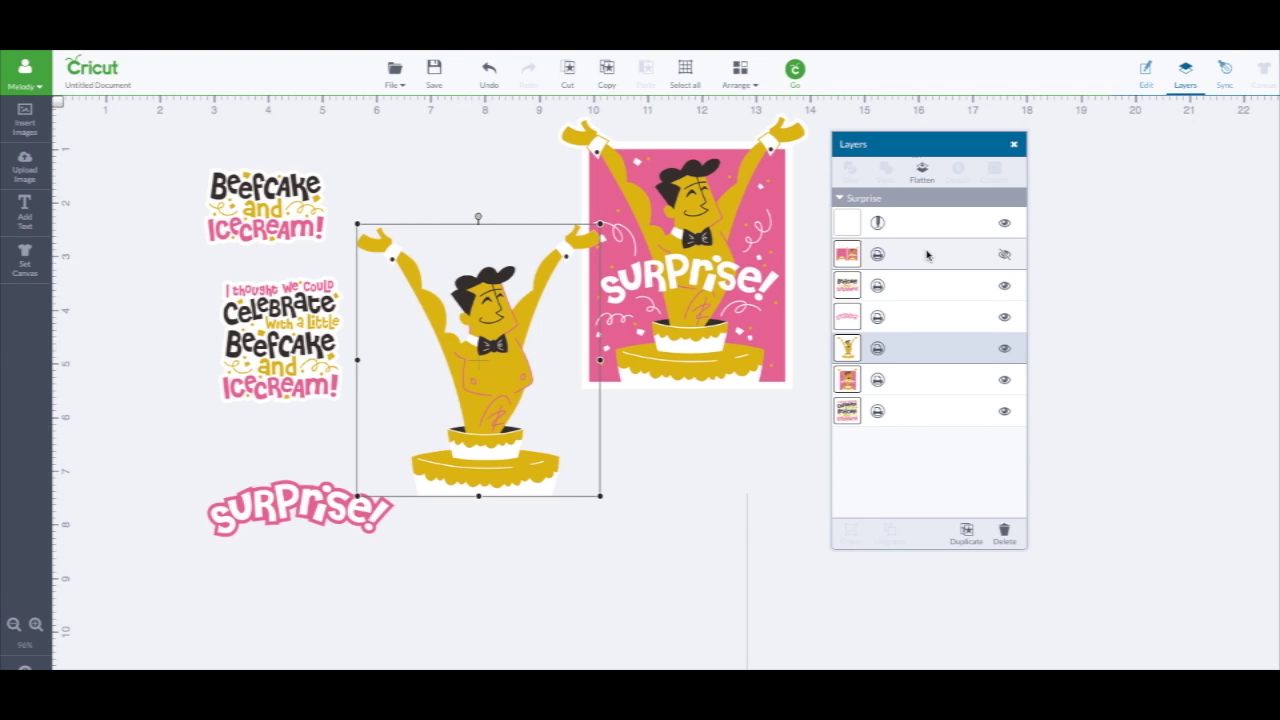
Unhide the two-card Surprise insert and position it at the lower right.
left_click(1004, 254)
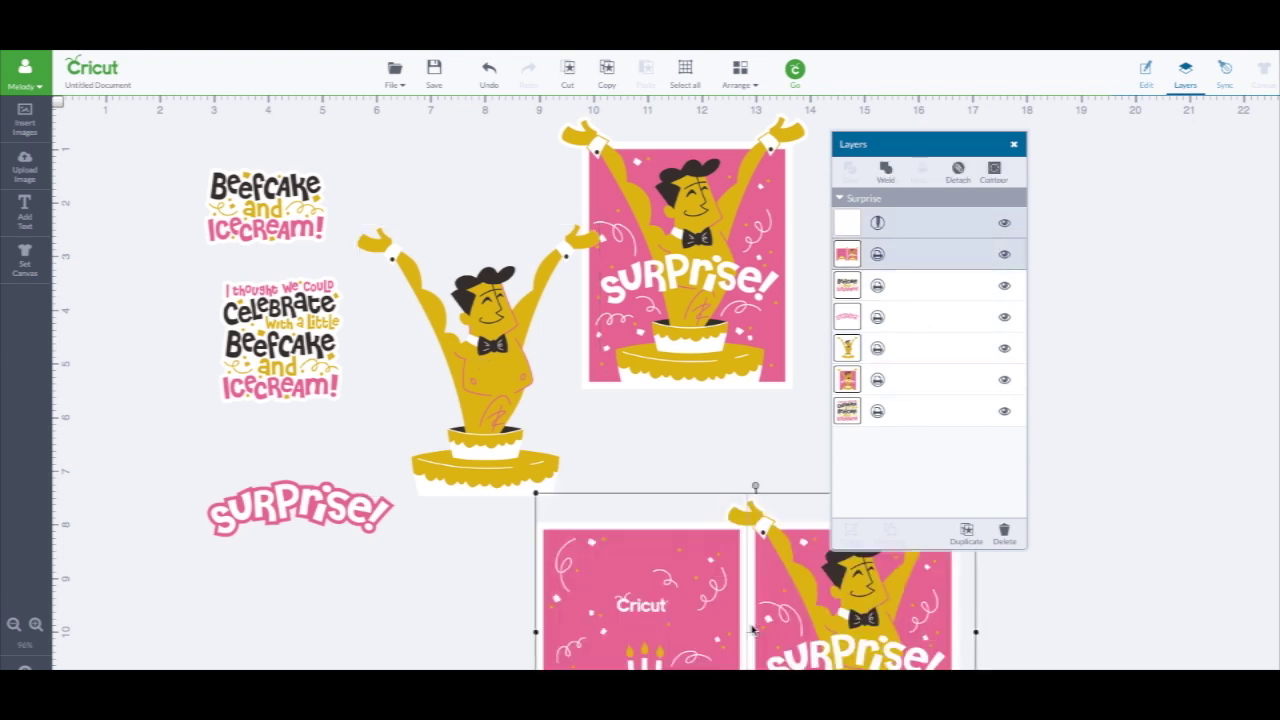
left_click_drag(772, 636, 669, 446)
mouse_move(557, 453)
left_mouse_down()
mouse_move(630, 465)
mouse_move(674, 522)
left_mouse_up()
left_click(655, 381)
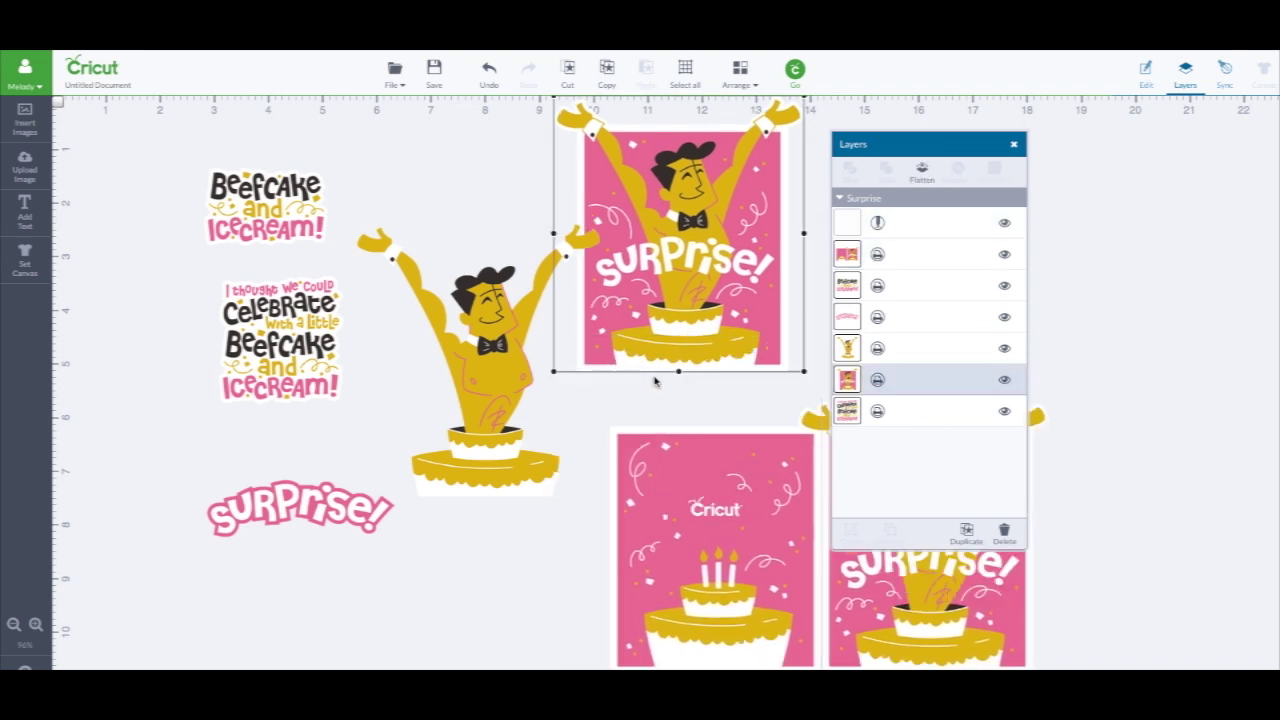
Start a new project, discarding the Surprise project without saving.
left_click(396, 78)
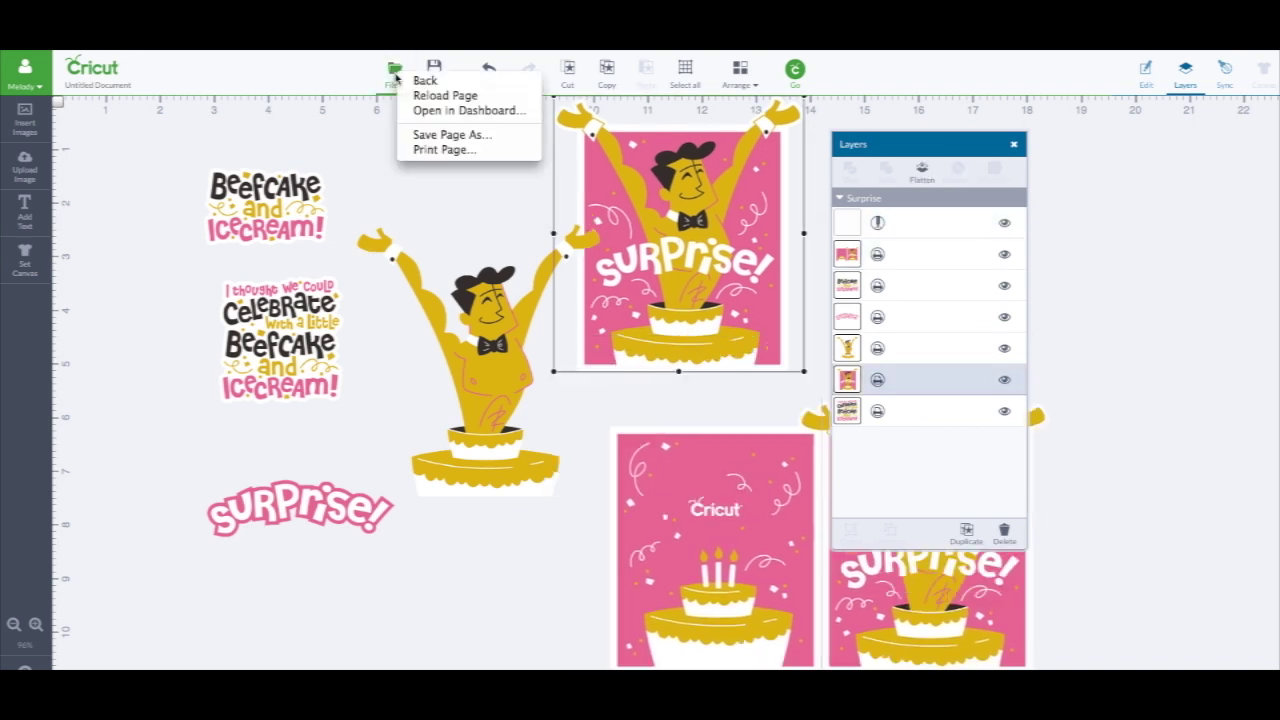
left_click(395, 72)
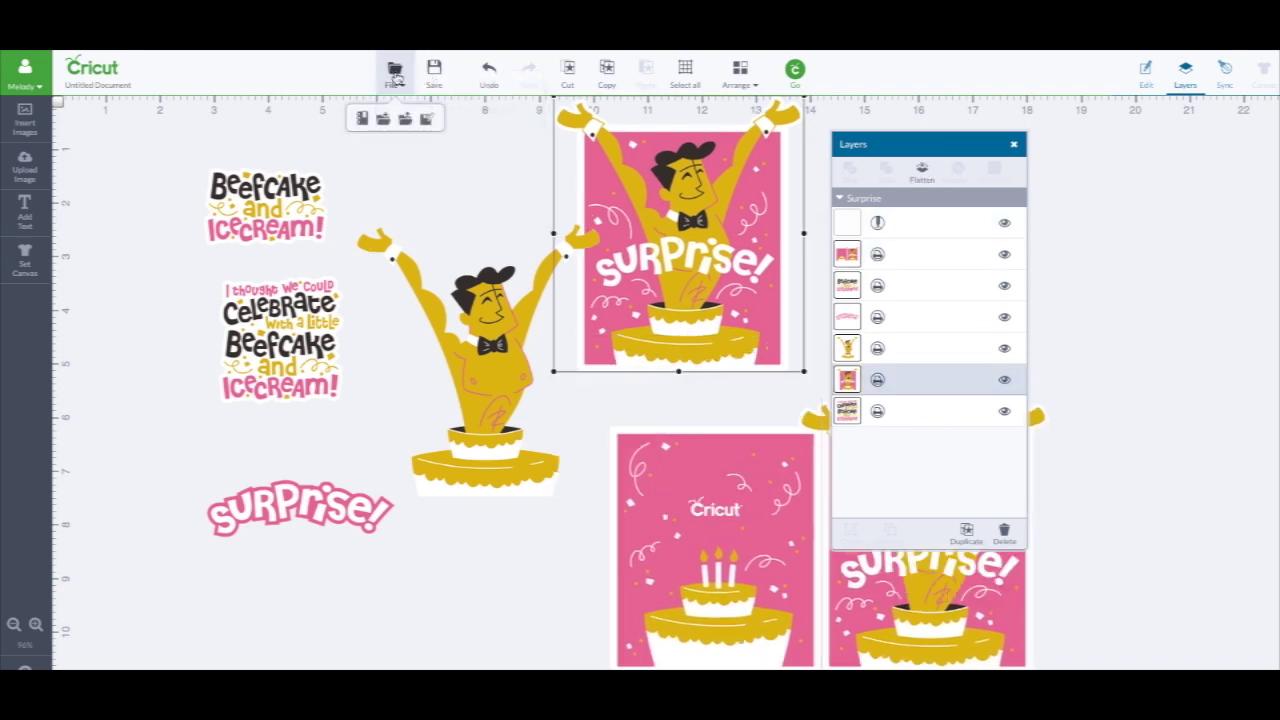
left_click(383, 119)
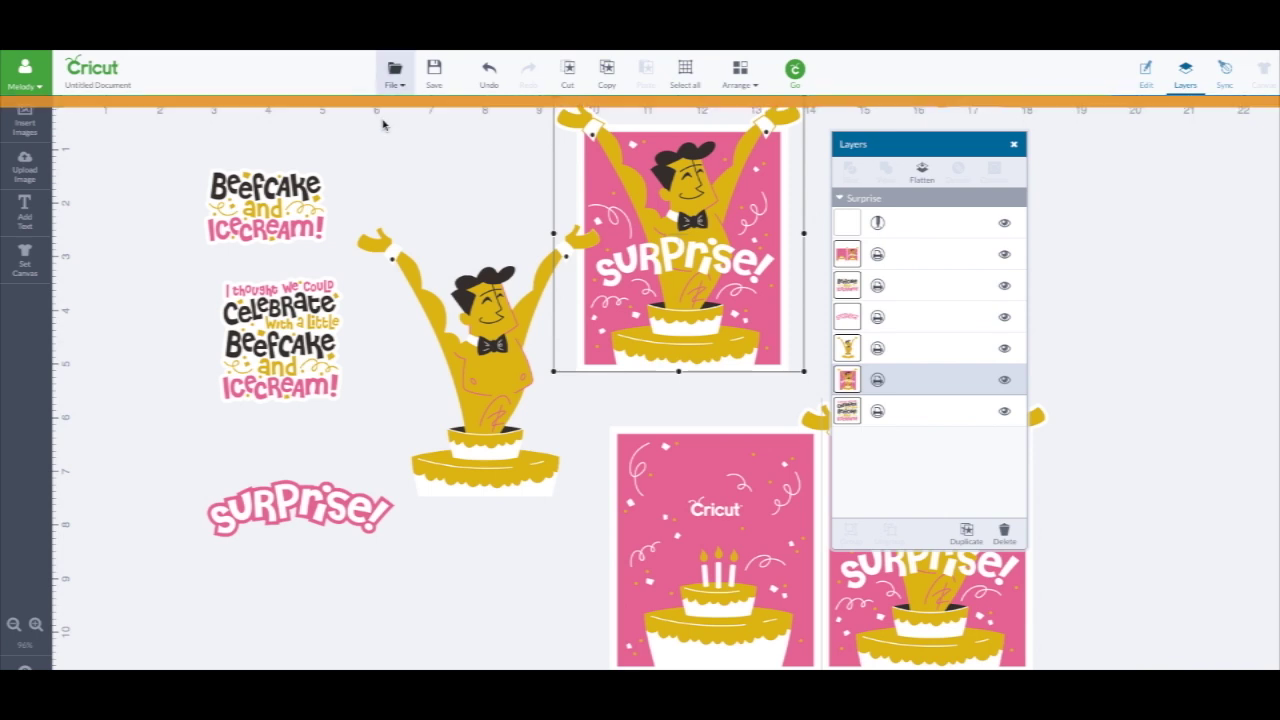
left_click(899, 122)
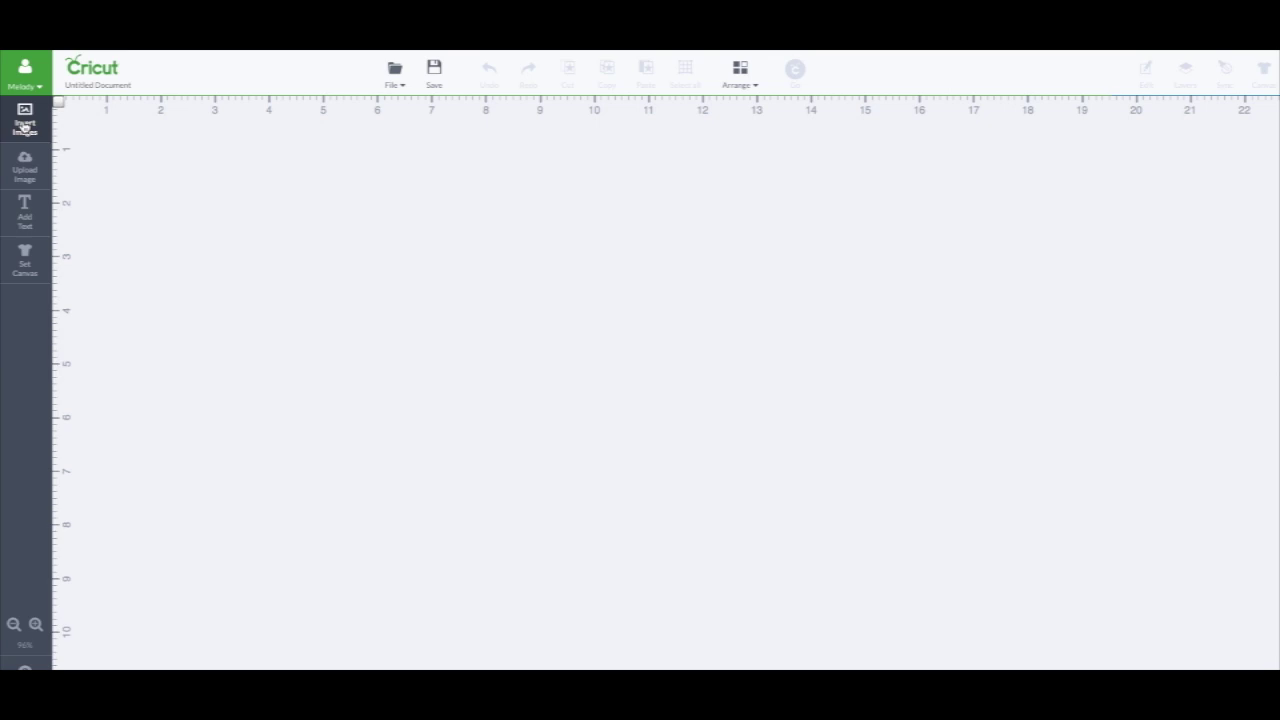
Filter the image library to Printables and choose the Make A Splash image.
left_click(26, 123)
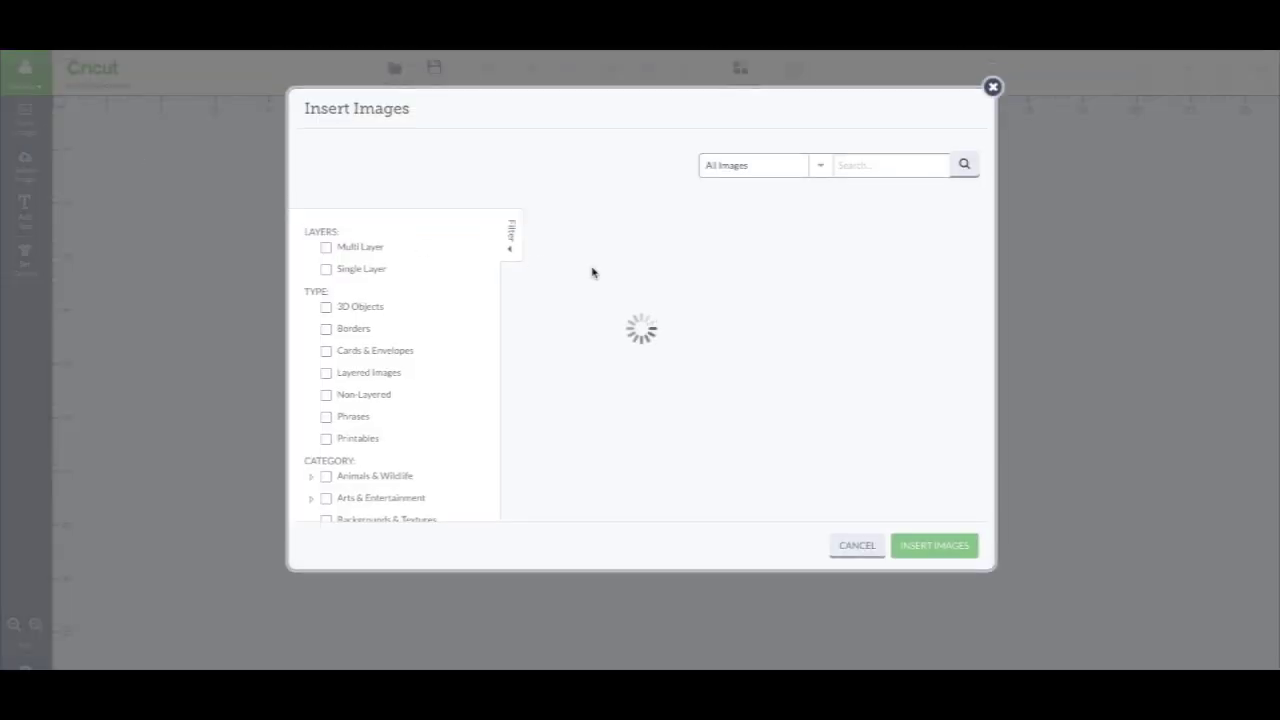
left_click(327, 440)
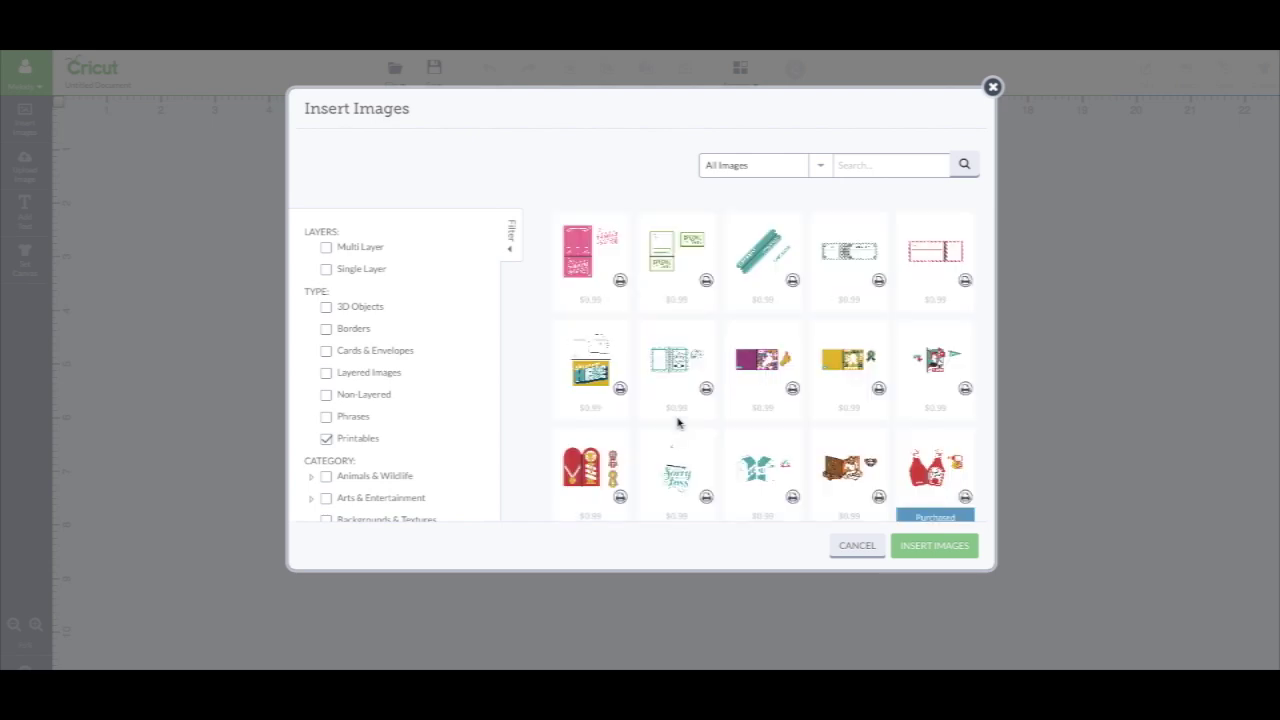
scroll(748, 416, "down", 3)
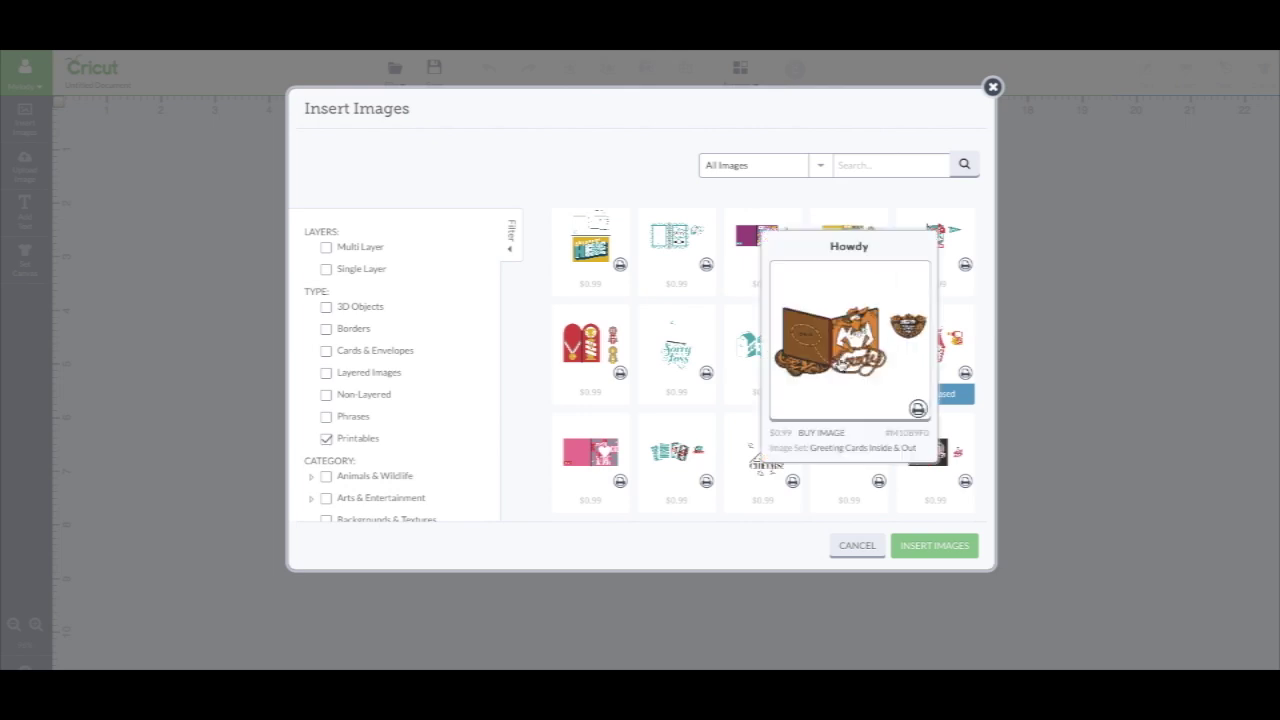
mouse_move(676, 354)
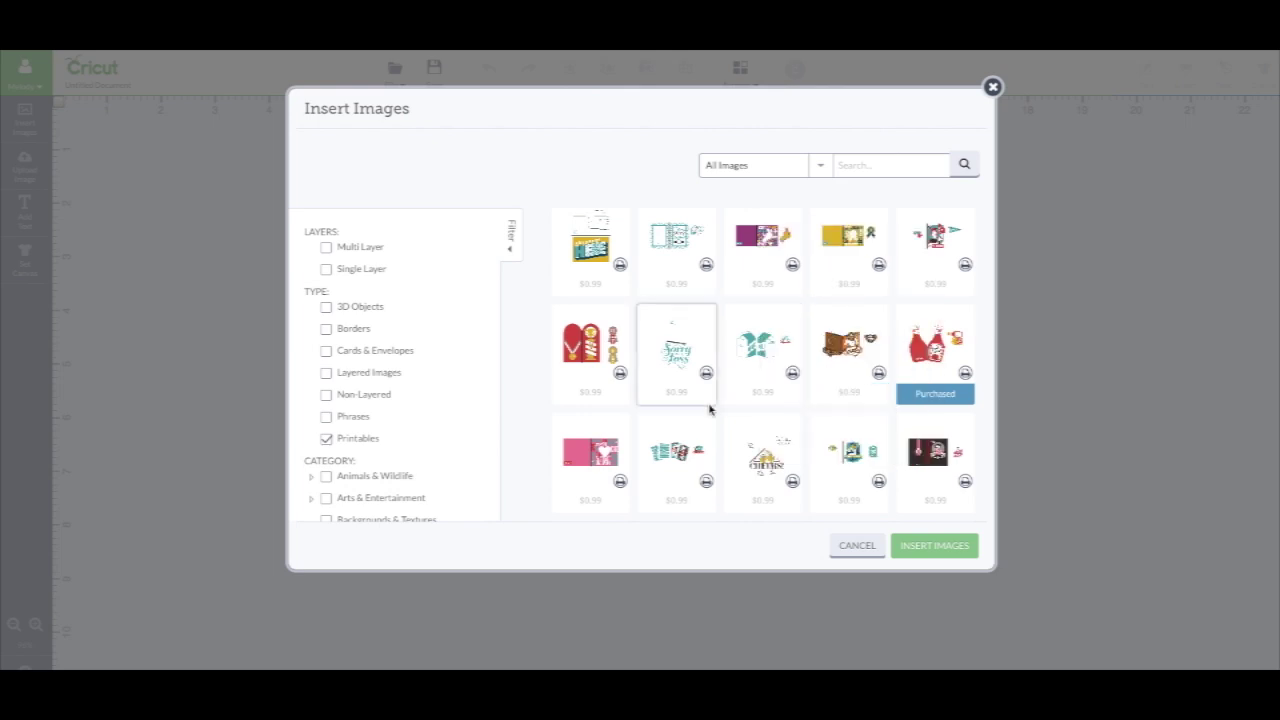
scroll(700, 395, "down", 1)
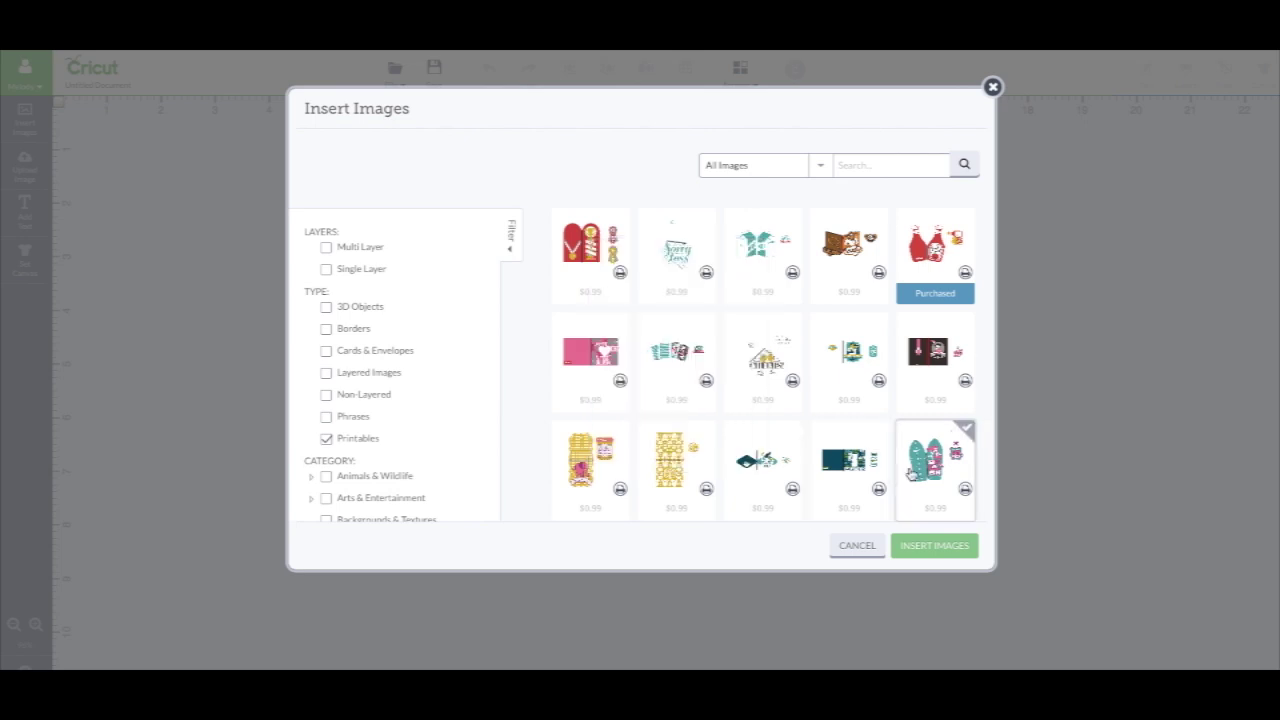
mouse_move(850, 453)
mouse_move(935, 455)
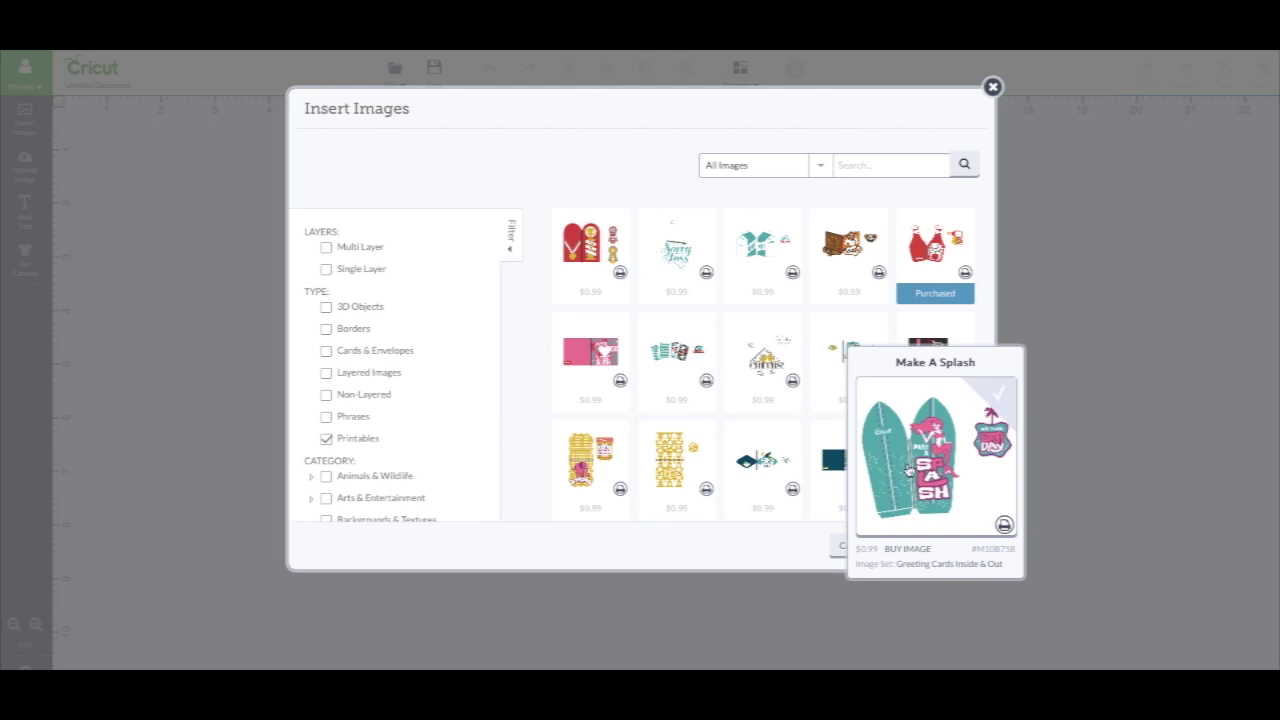
left_click(920, 460)
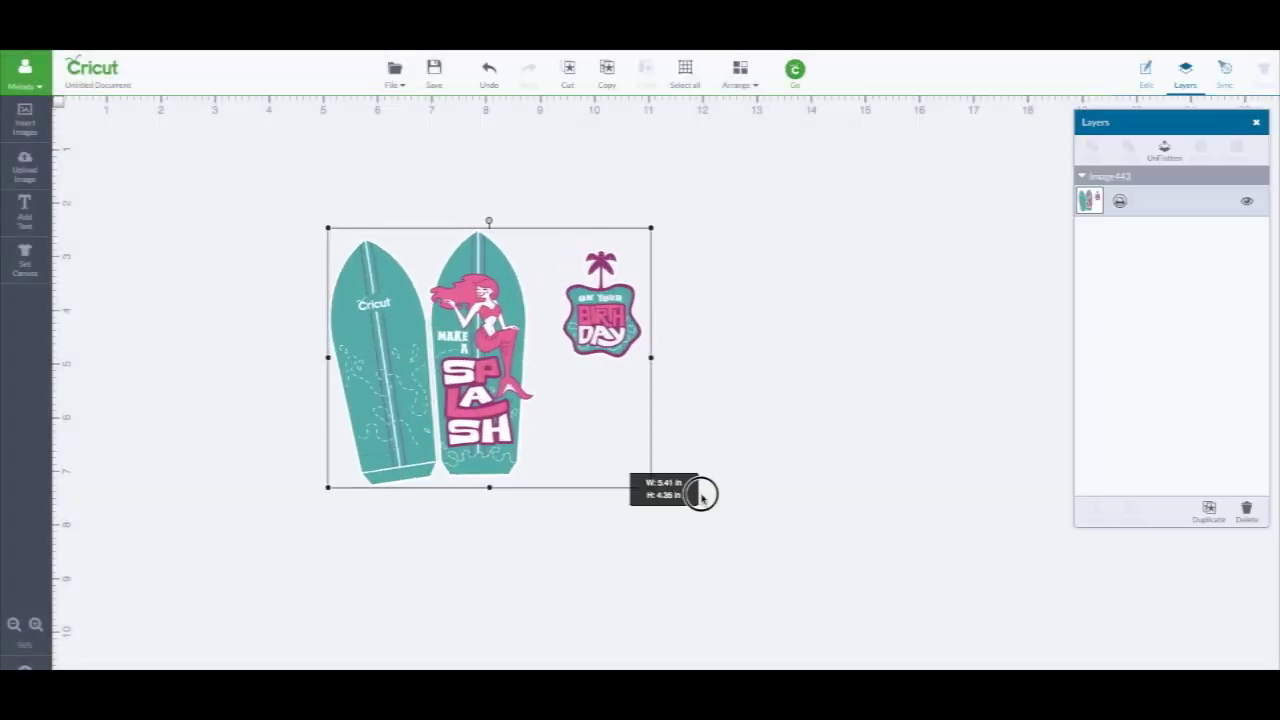
Unflatten the Make A Splash card and hide its surfboards and top white layers.
left_click_drag(532, 393, 532, 346)
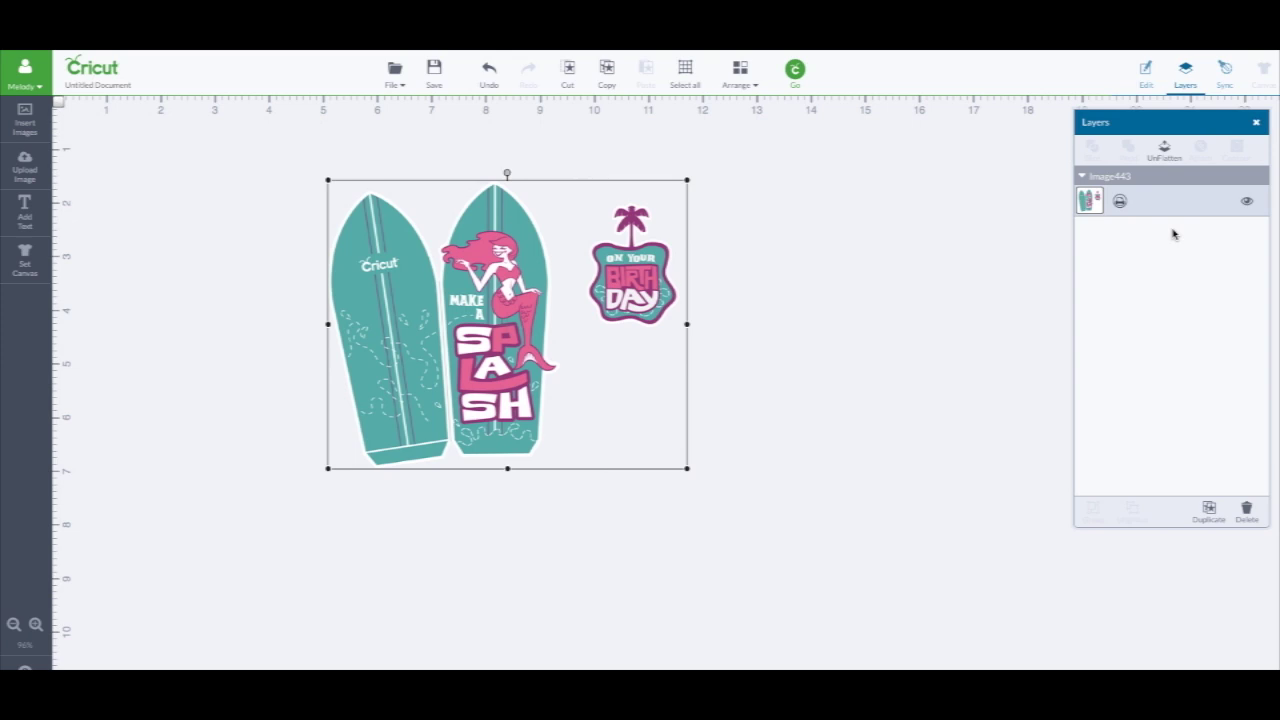
left_click_drag(1190, 127, 876, 163)
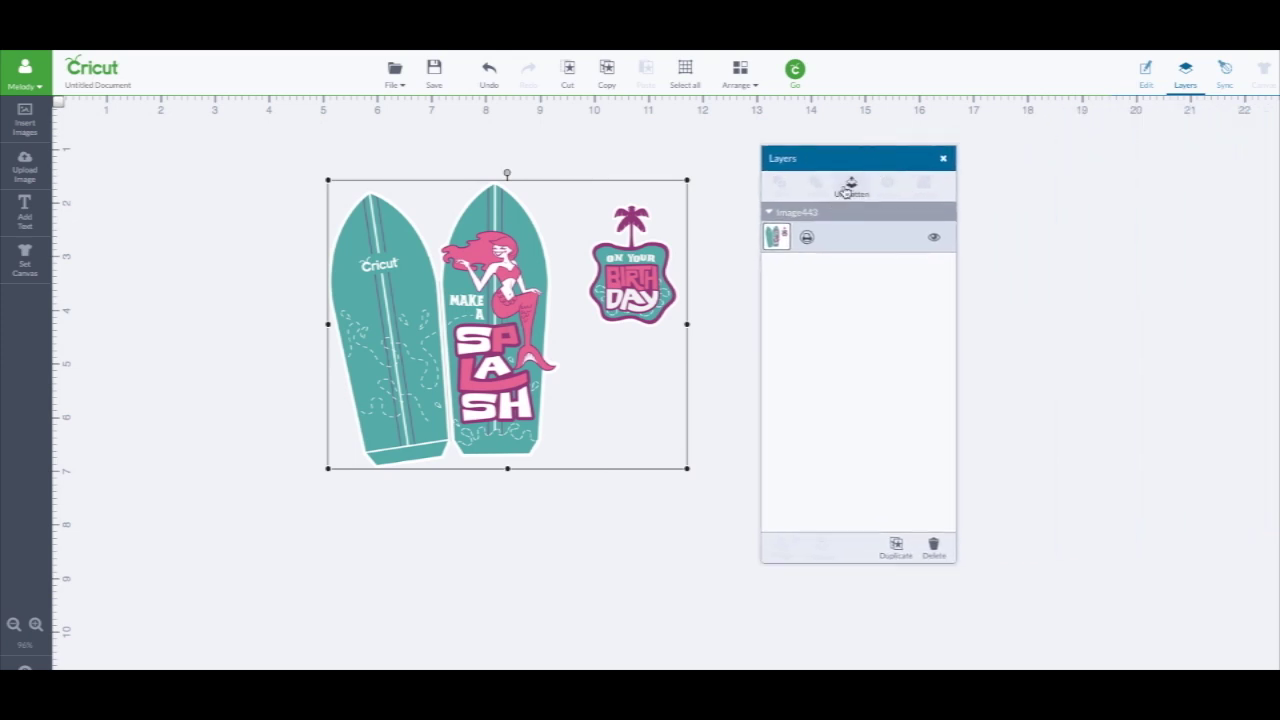
left_click(851, 185)
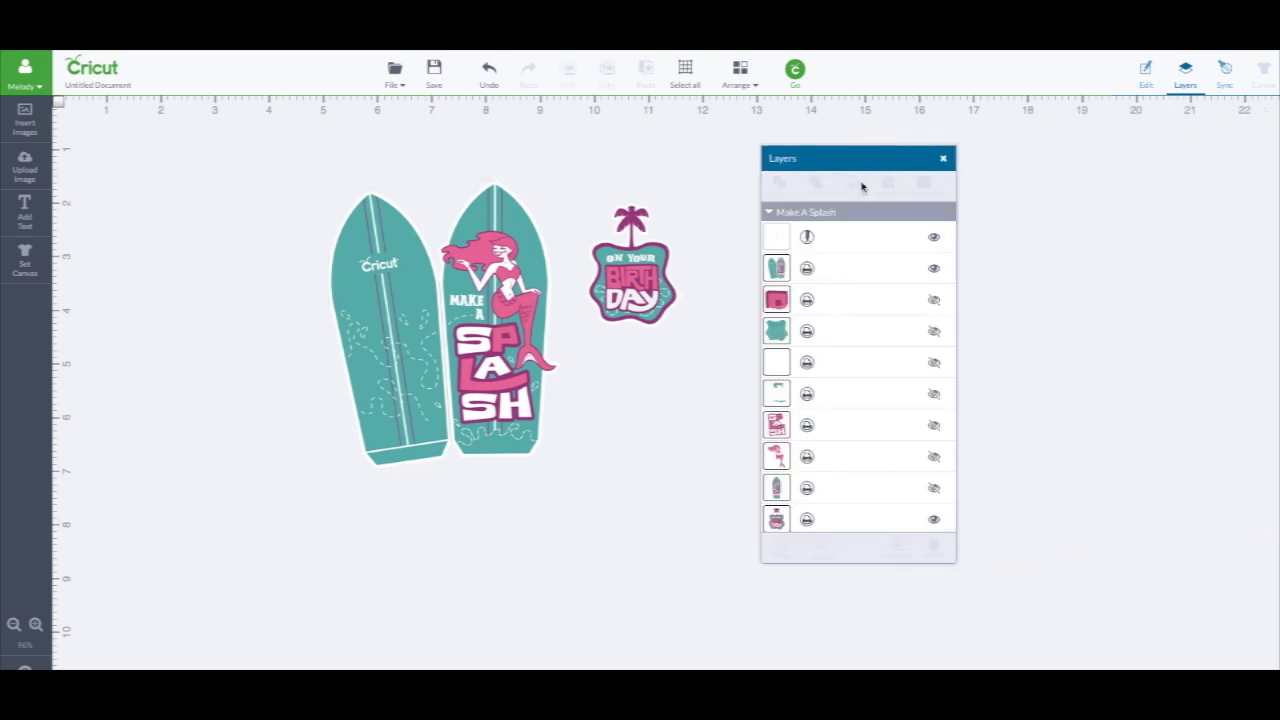
left_click_drag(866, 158, 968, 109)
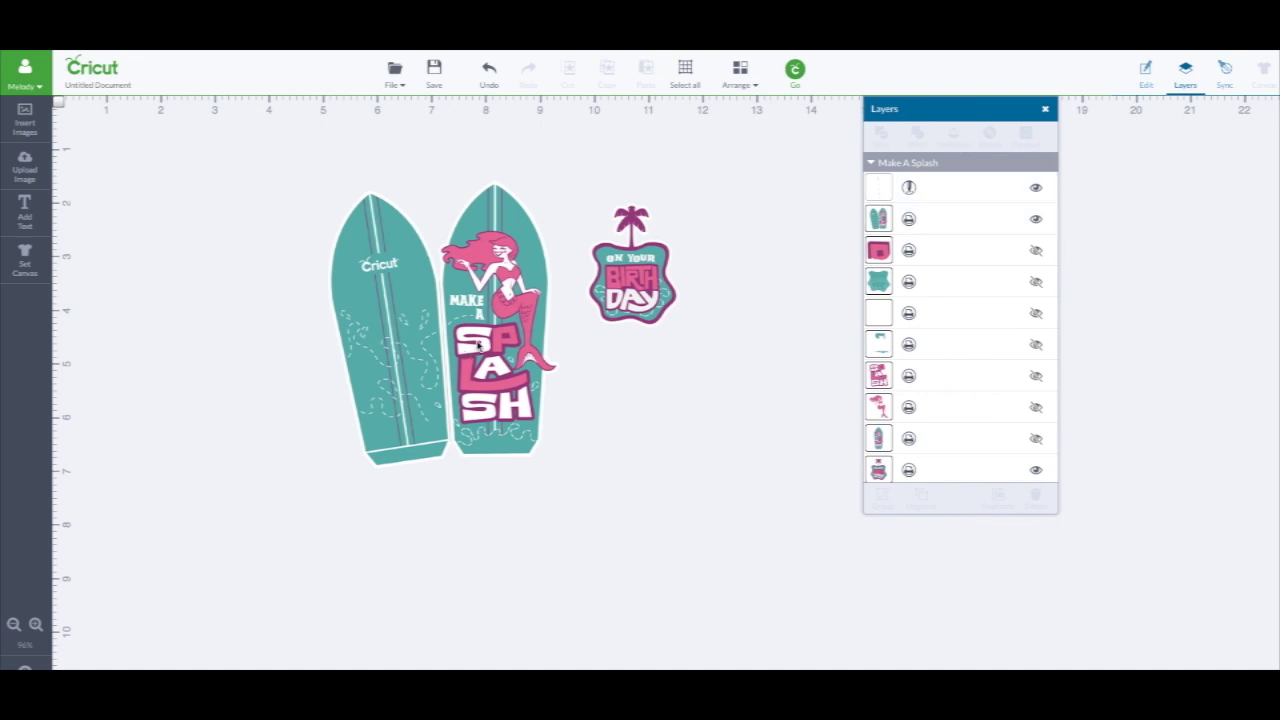
left_click_drag(477, 345, 417, 377)
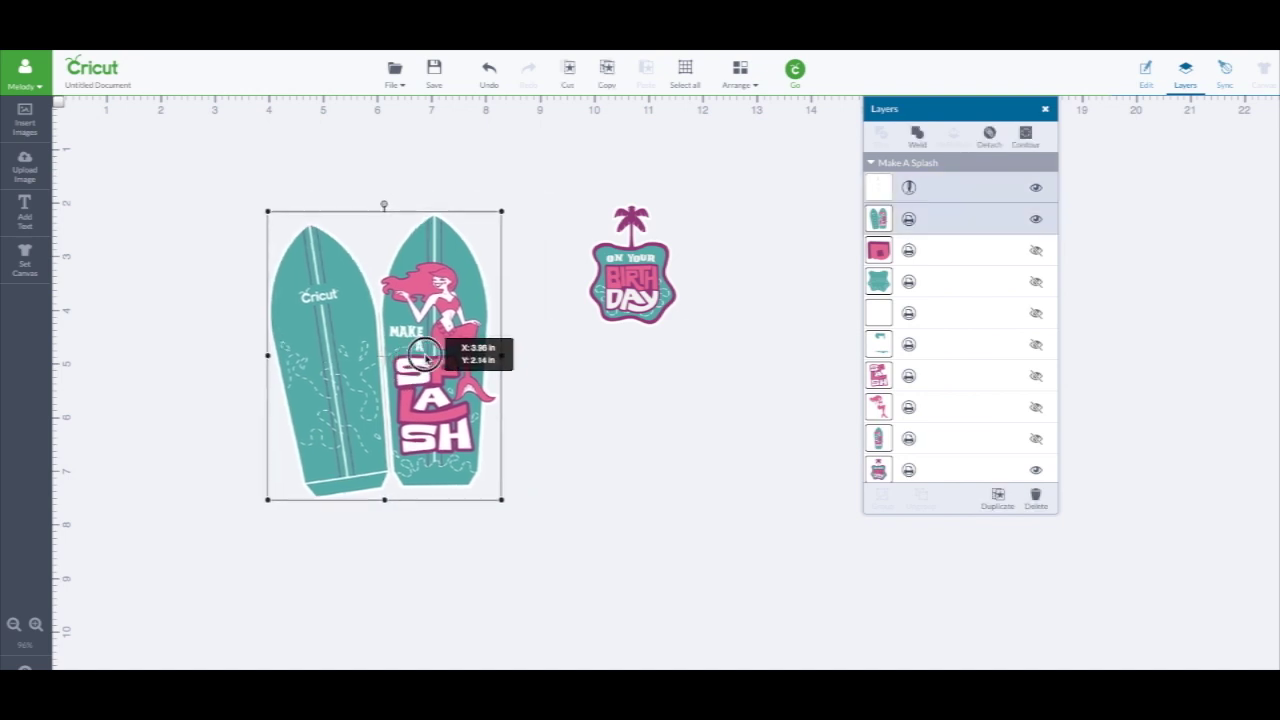
left_click(1037, 219)
left_click(1036, 191)
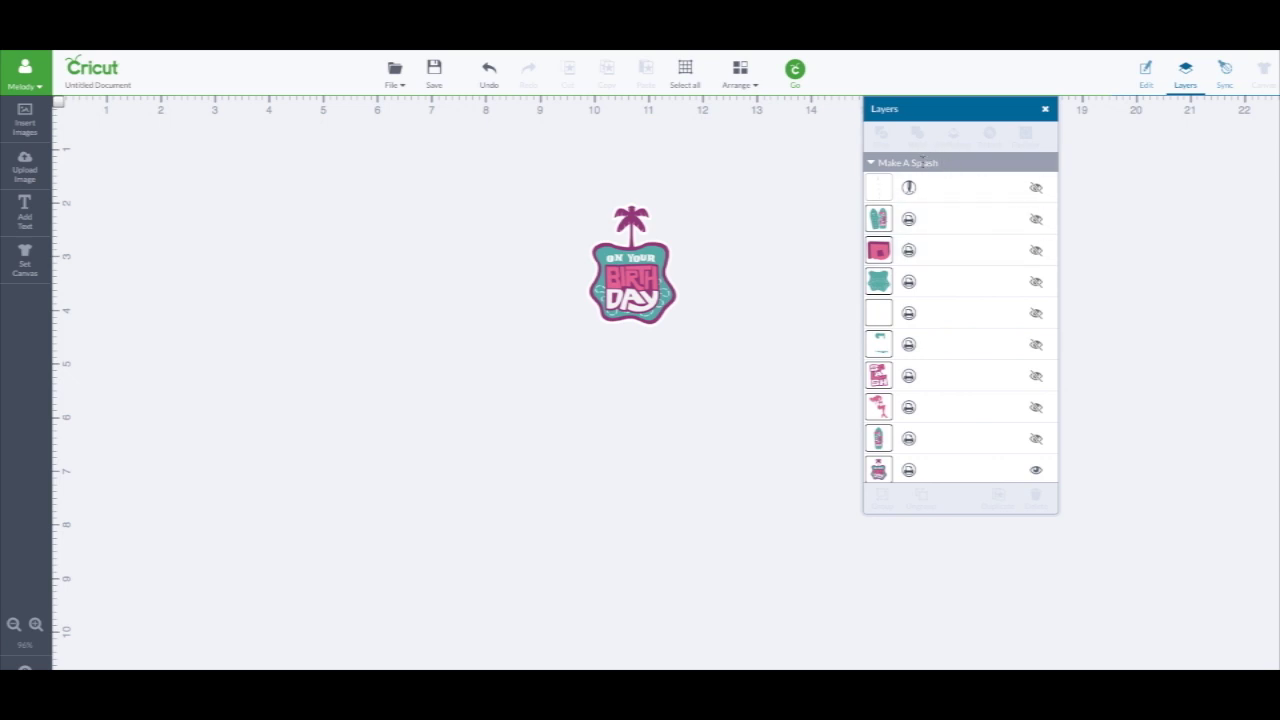
Show the pink, teal, white, SPLASH text, mermaid and surfboard layers again.
left_click(1036, 250)
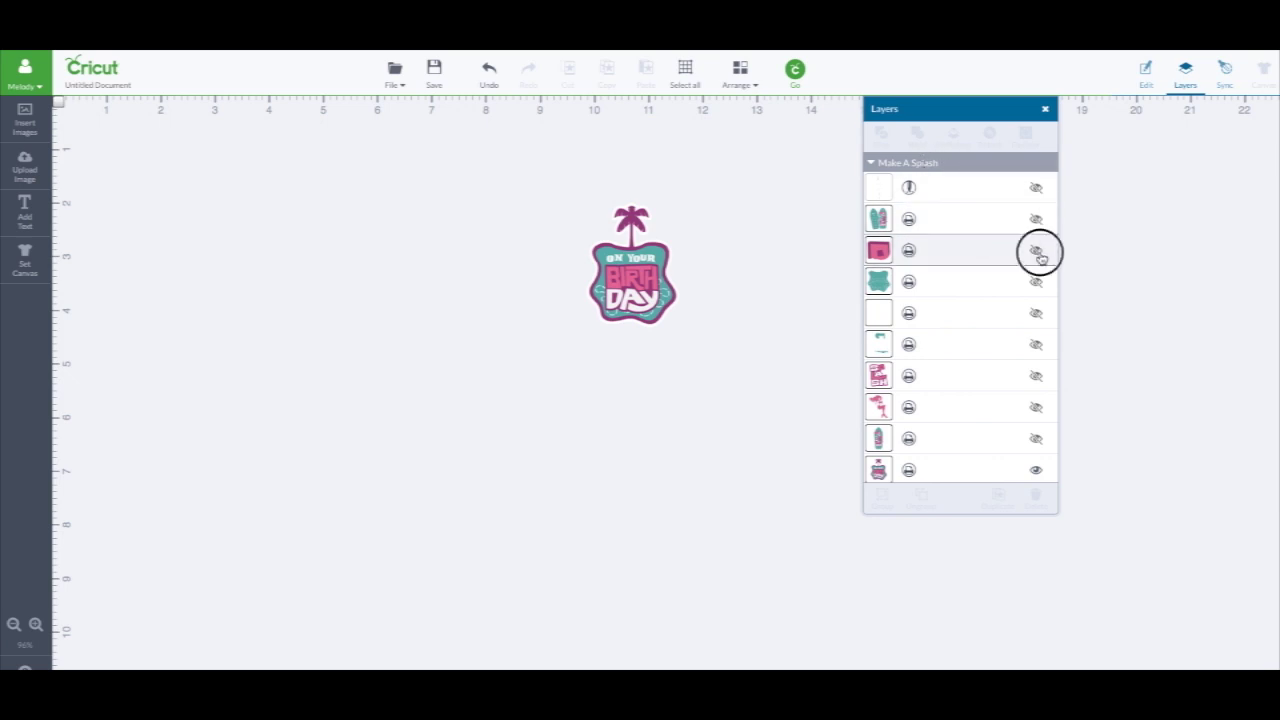
left_click_drag(638, 288, 553, 305)
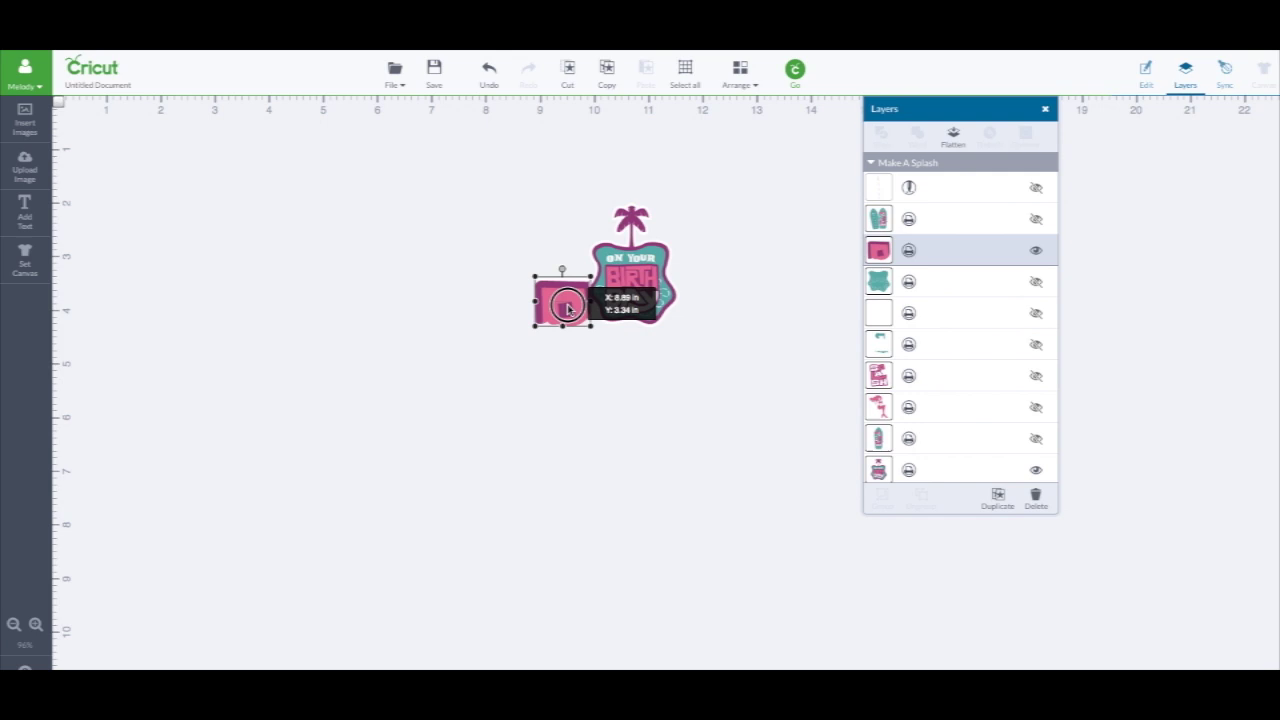
left_click(1036, 281)
left_click(1037, 314)
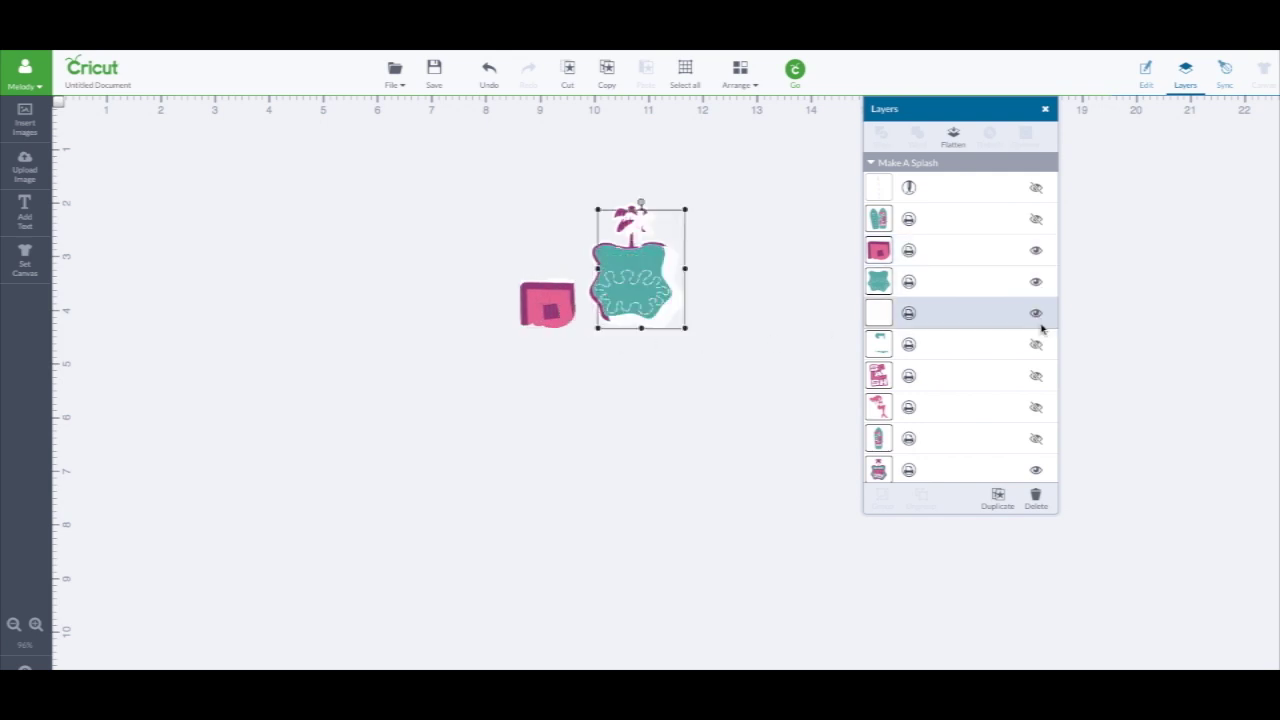
left_click(1037, 344)
left_click(1037, 376)
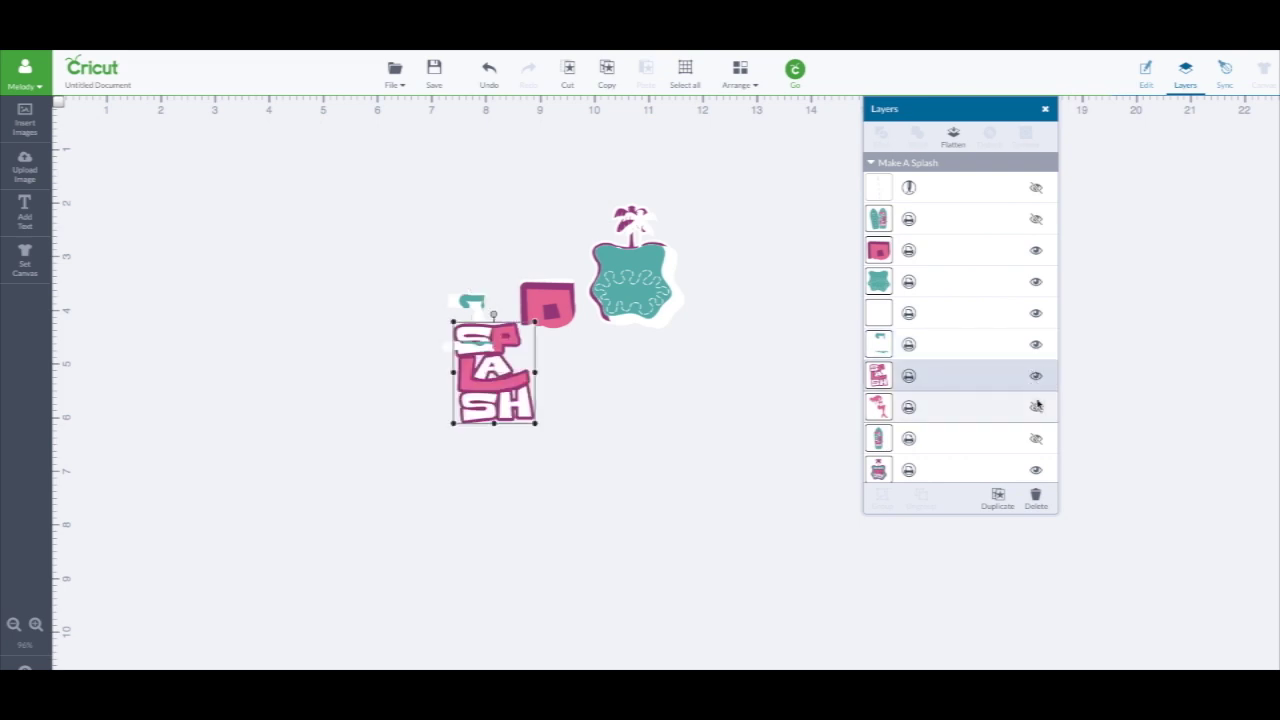
left_click(1036, 407)
left_click(1036, 438)
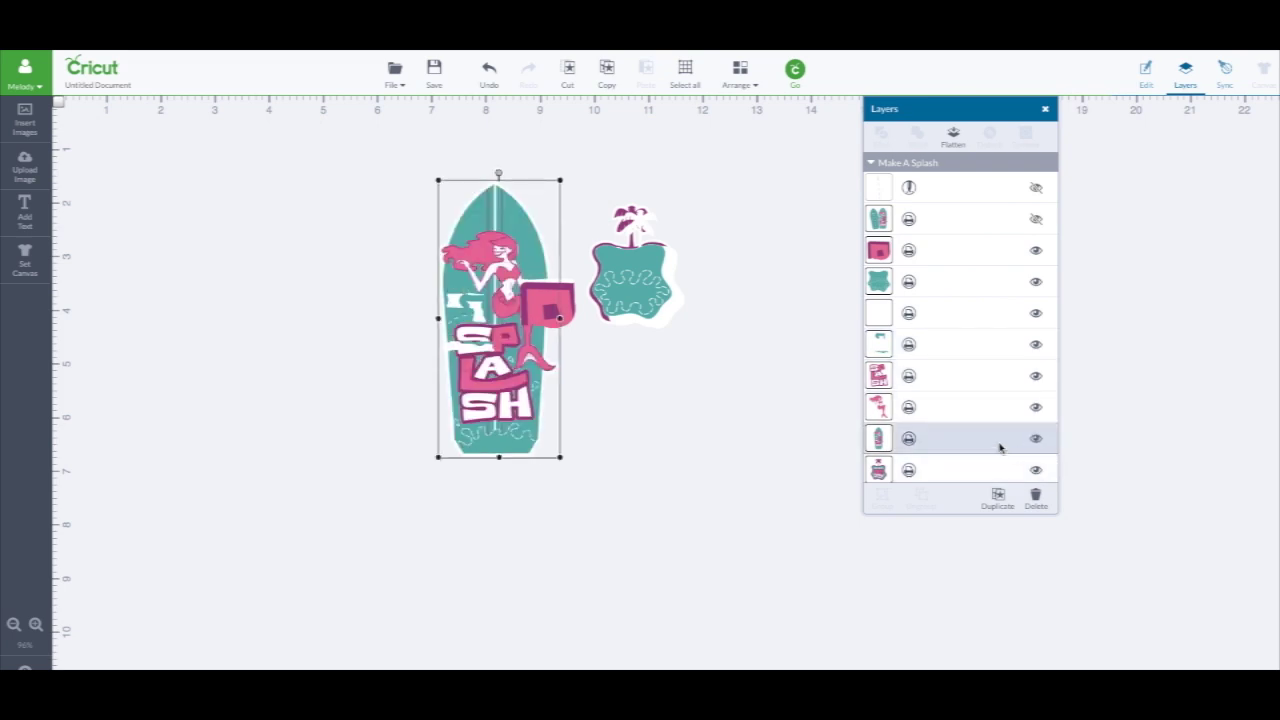
Spread out the SPLASH text, surfboard, pink square and plaques, nudging the surfboard lower.
mouse_move(505, 355)
left_mouse_down()
mouse_move(340, 335)
mouse_move(313, 348)
left_mouse_up()
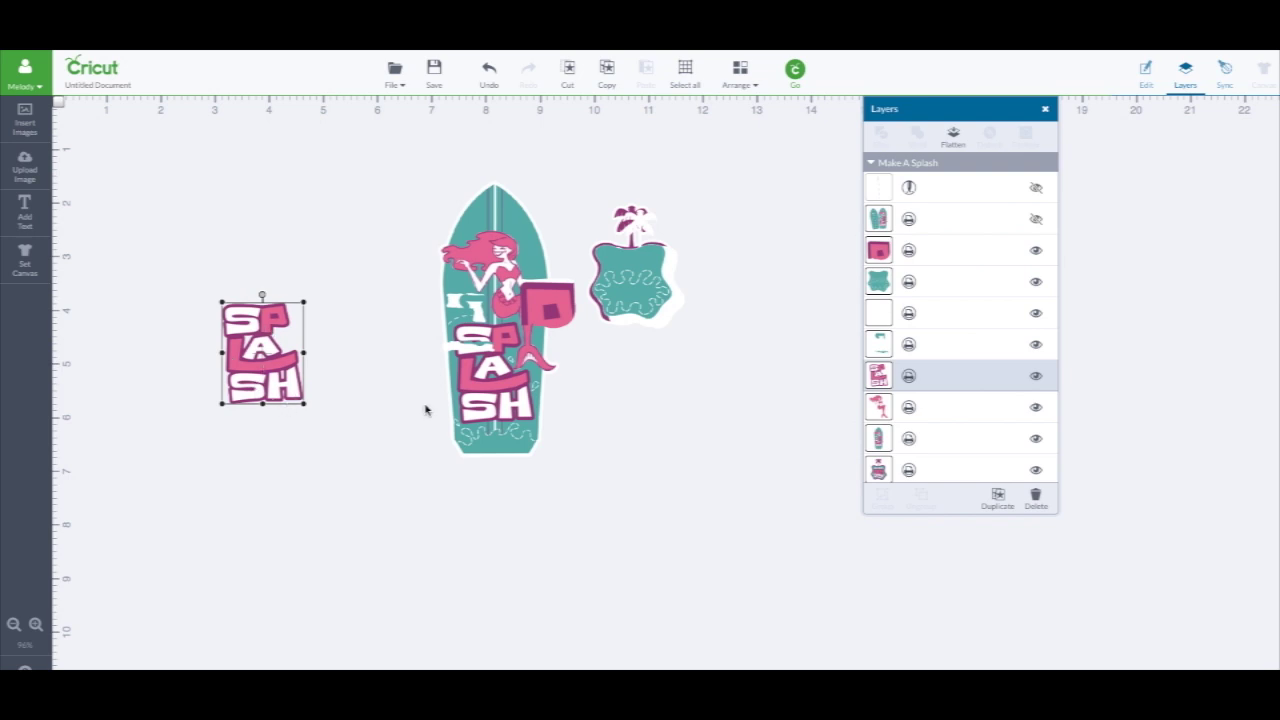
left_click_drag(495, 410, 367, 330)
left_click_drag(472, 302, 477, 360)
left_click_drag(548, 310, 603, 377)
mouse_move(632, 285)
left_mouse_down()
mouse_move(650, 345)
mouse_move(708, 371)
left_mouse_up()
left_click_drag(640, 295, 741, 251)
mouse_move(640, 300)
left_mouse_down()
mouse_move(602, 255)
mouse_move(603, 267)
left_mouse_up()
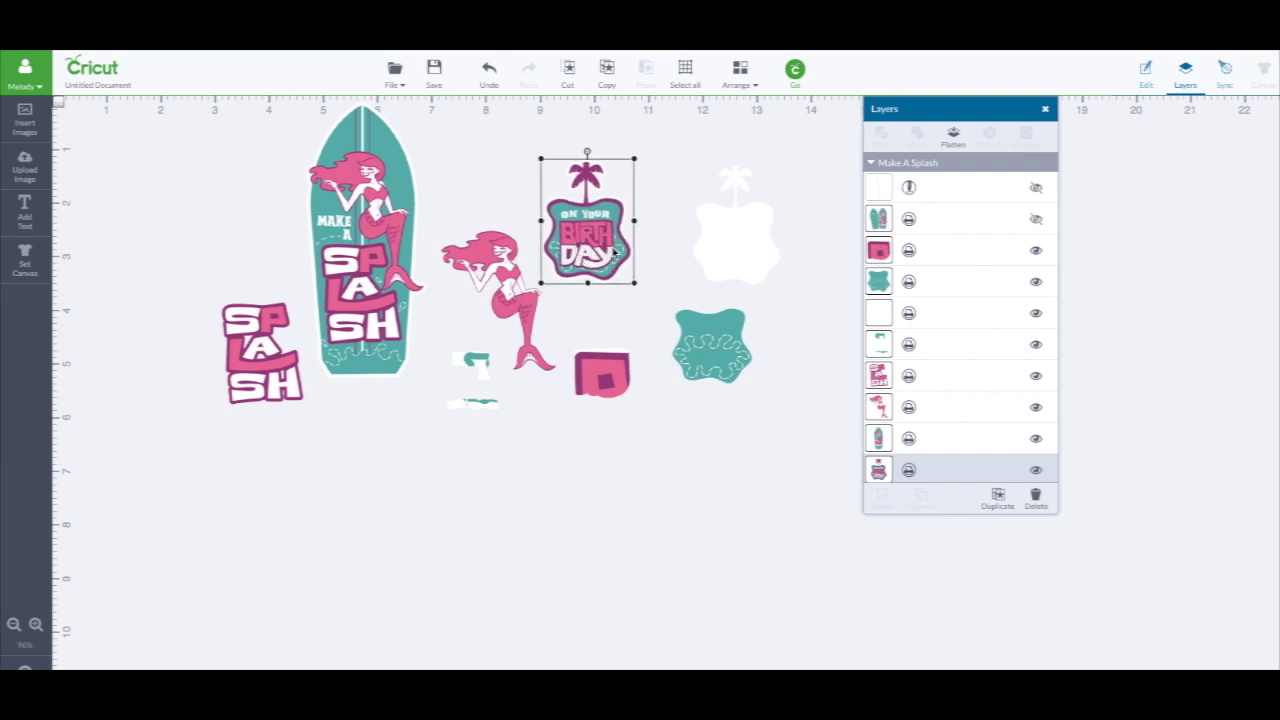
left_click_drag(736, 359, 731, 354)
left_click_drag(370, 300, 372, 323)
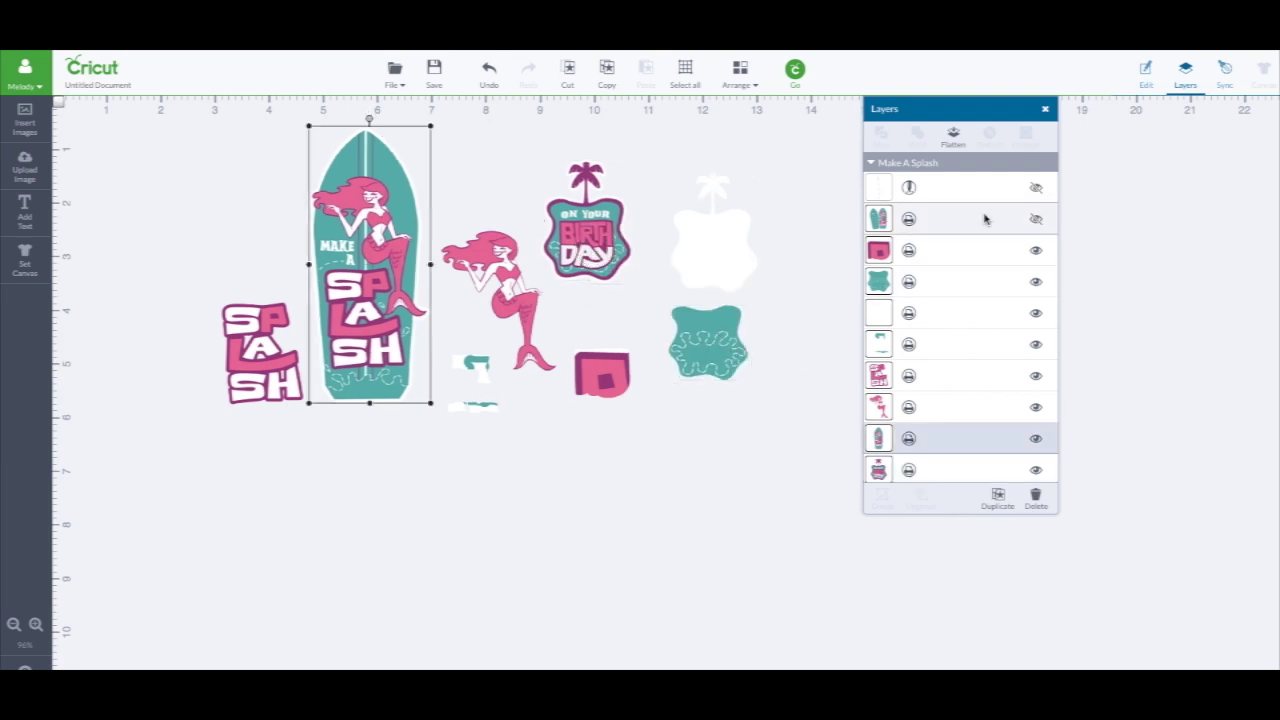
Show the surfboard group at the canvas's left side and shift the mermaid down-left.
left_click(1036, 219)
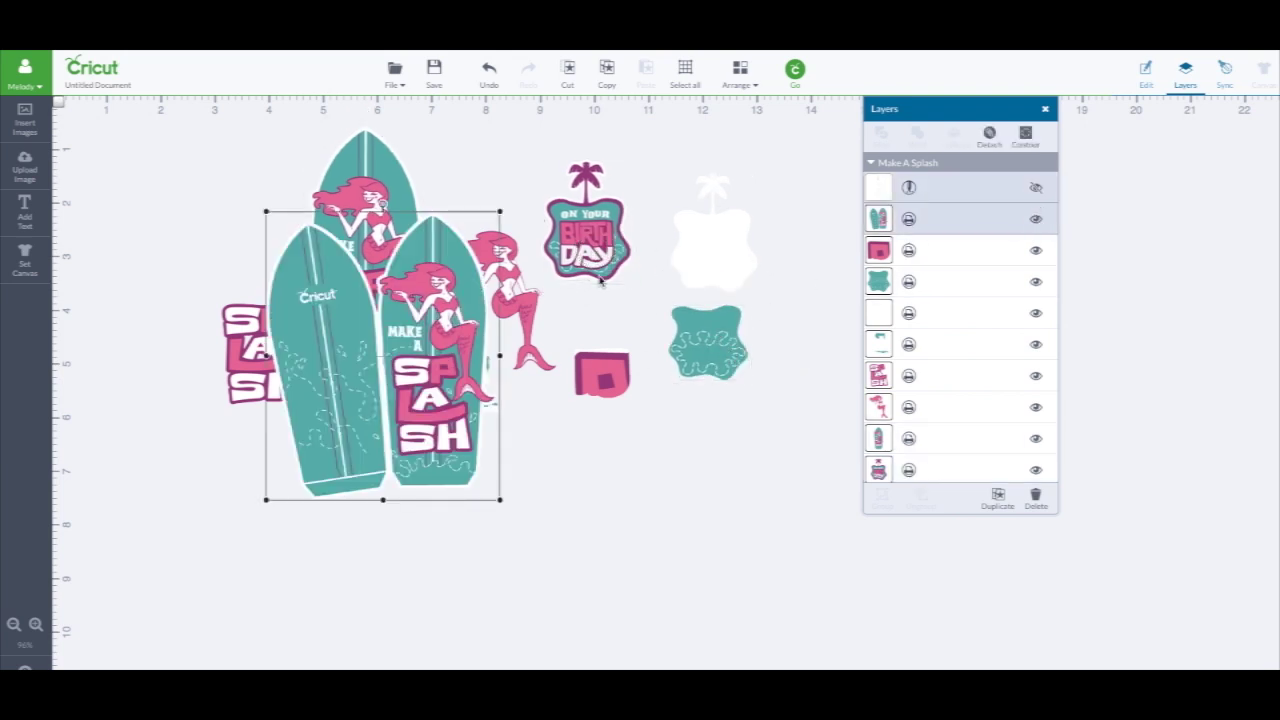
left_click_drag(437, 345, 376, 232)
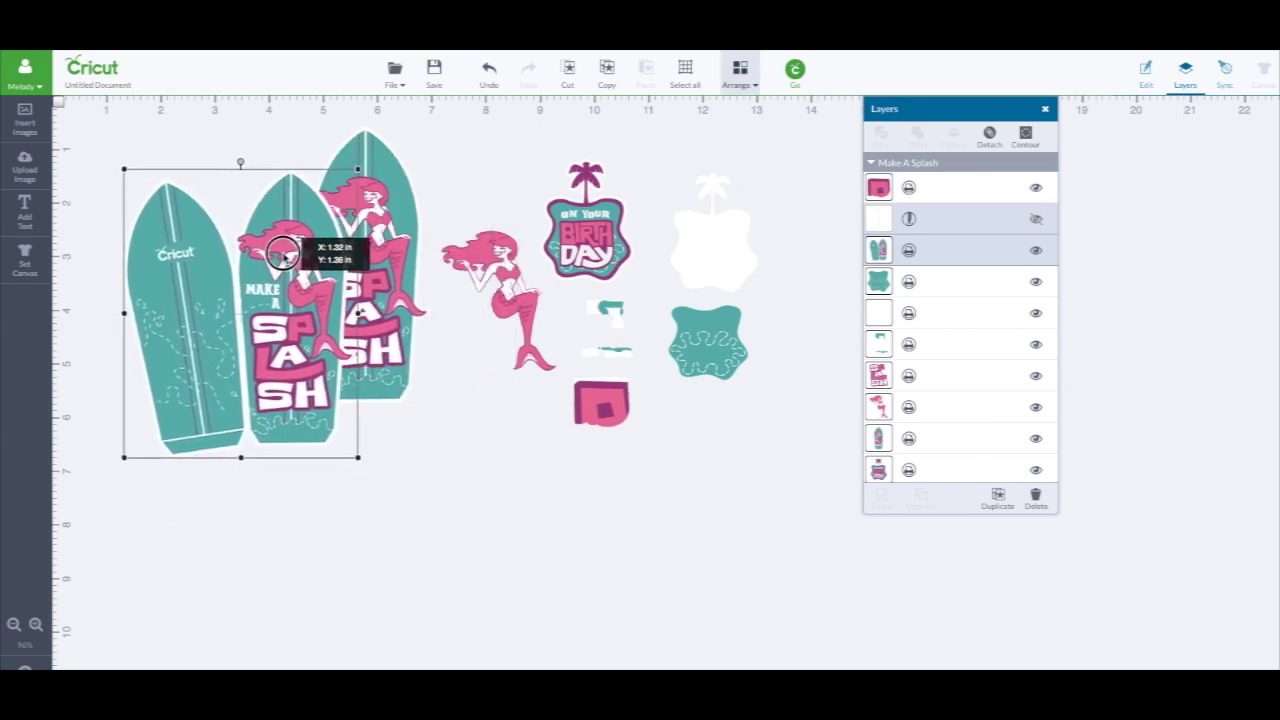
left_click_drag(375, 232, 301, 276)
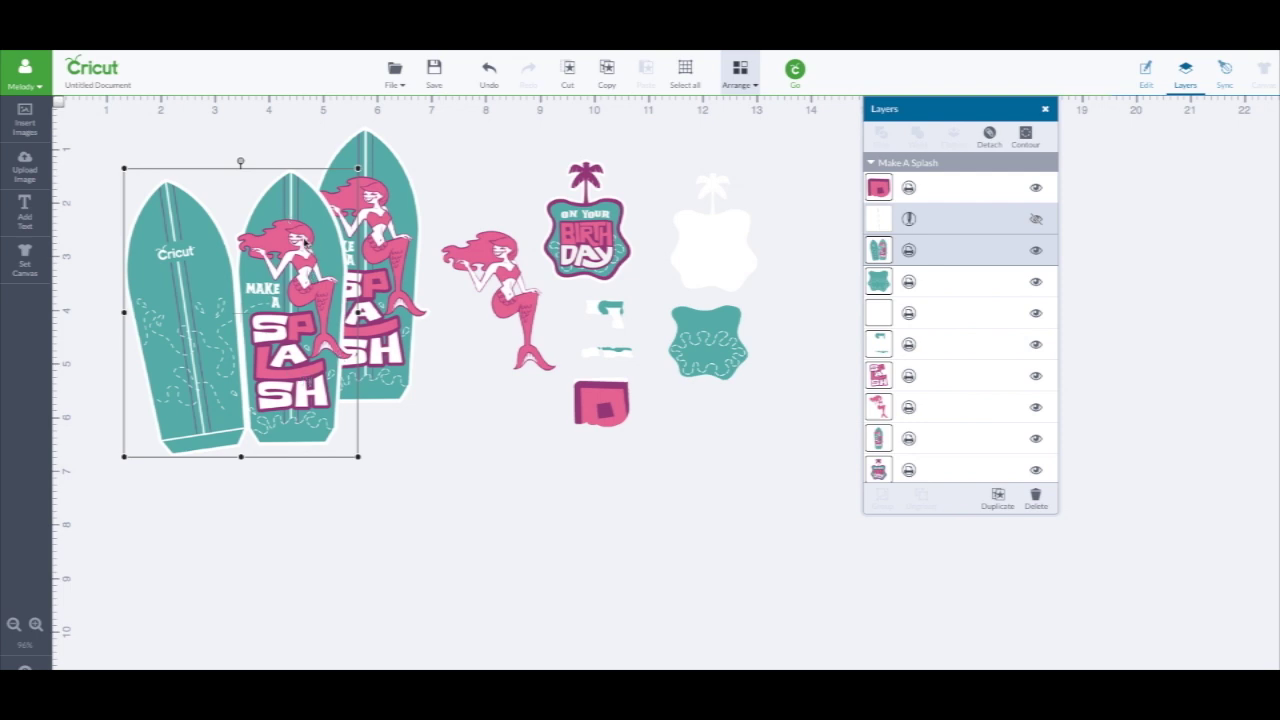
left_click_drag(497, 252, 465, 289)
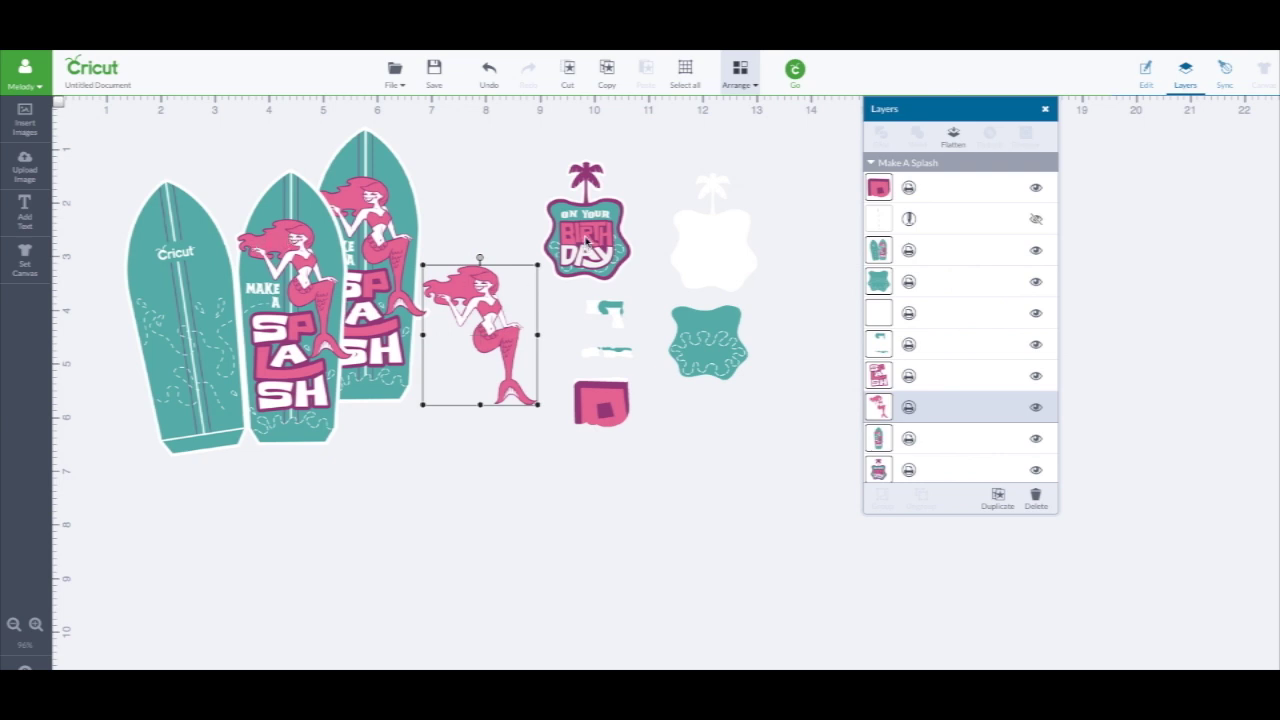
Stack the teal plaque over the On Your Birthday plaque.
mouse_move(586, 240)
left_mouse_down()
mouse_move(642, 244)
mouse_move(609, 242)
left_mouse_up()
left_click_drag(694, 336, 611, 241)
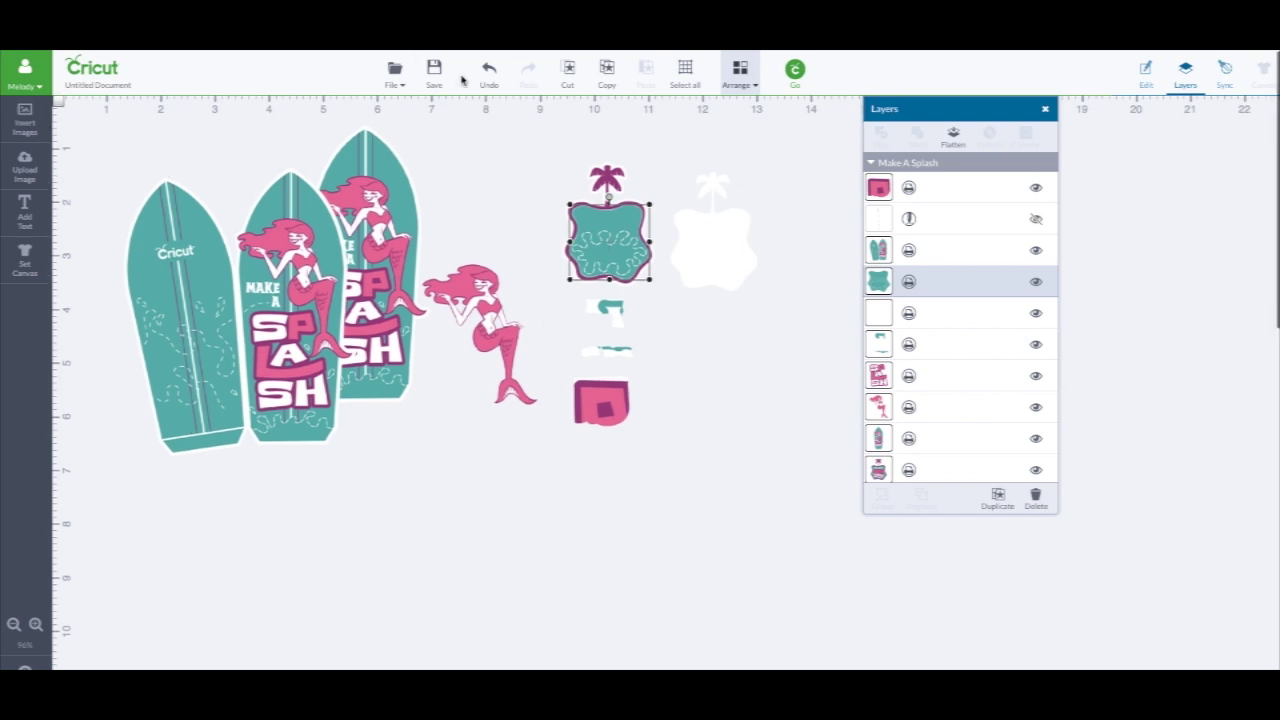
left_click(394, 68)
Start a new design without saving, then select the cassette printable among the Printables.
left_click(384, 120)
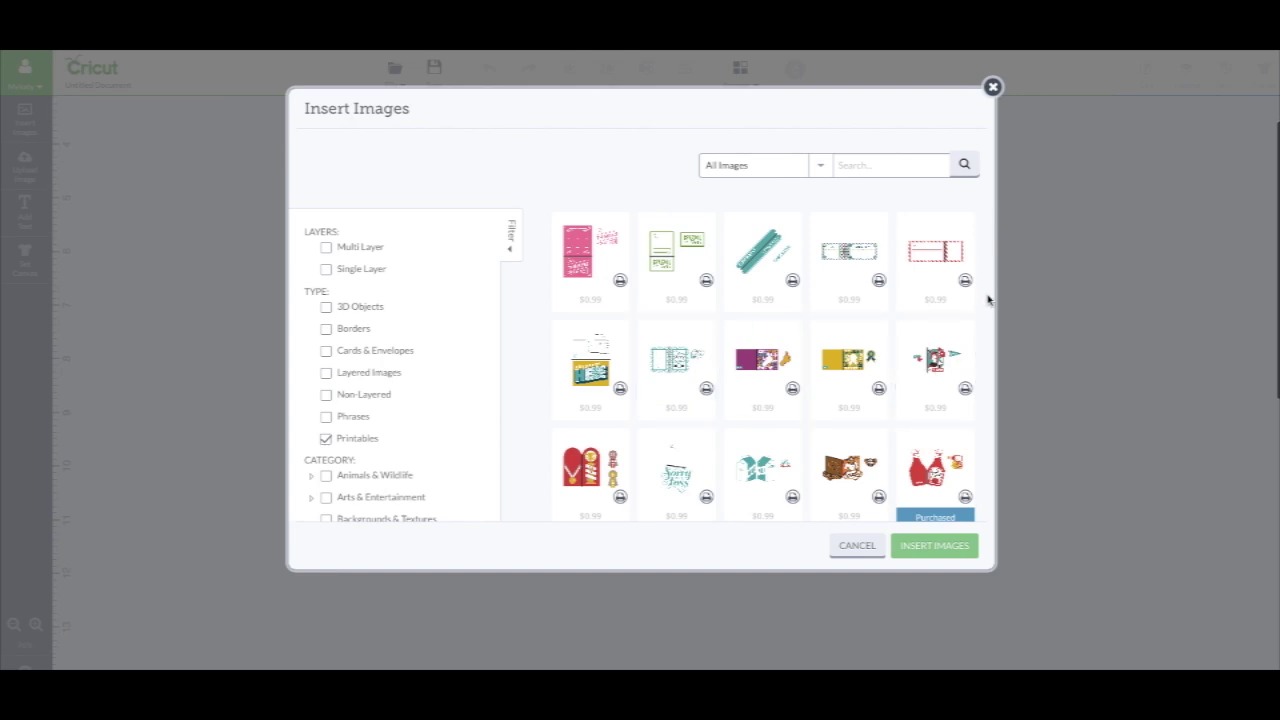
scroll(986, 312, "down", 1)
scroll(986, 312, "down", 1)
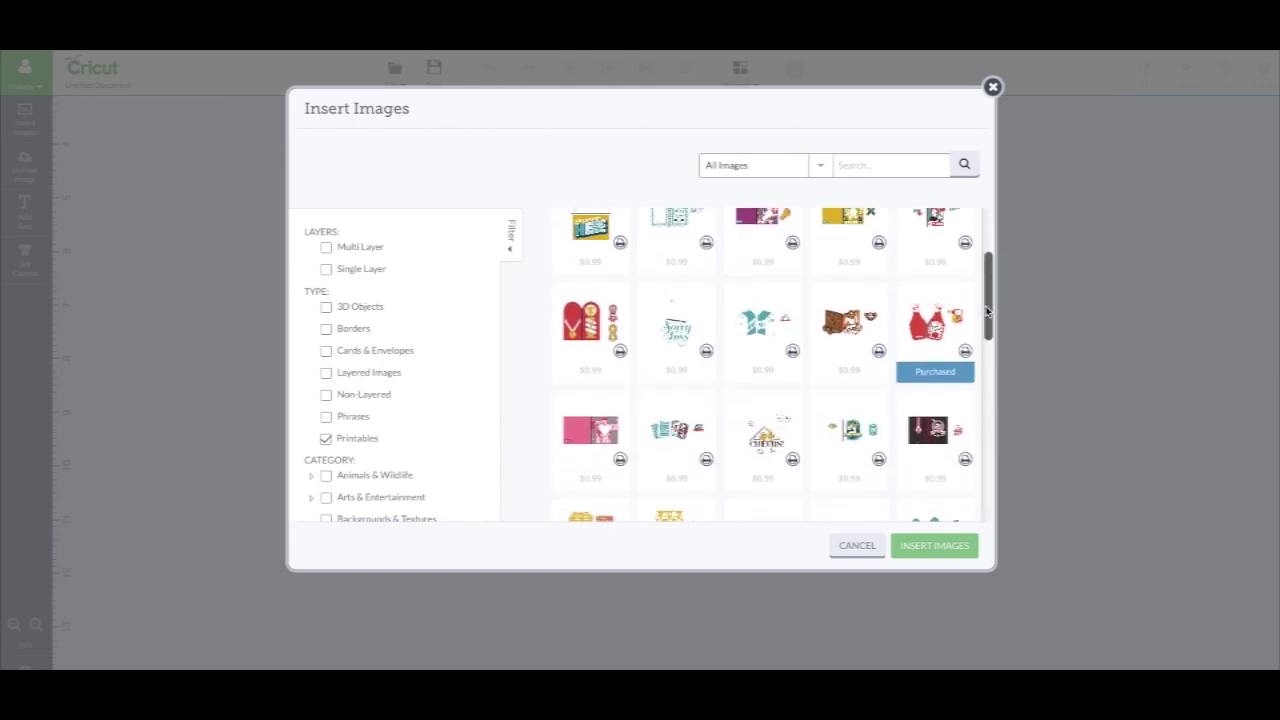
scroll(986, 312, "down", 1)
scroll(986, 312, "down", 2)
scroll(986, 312, "down", 2)
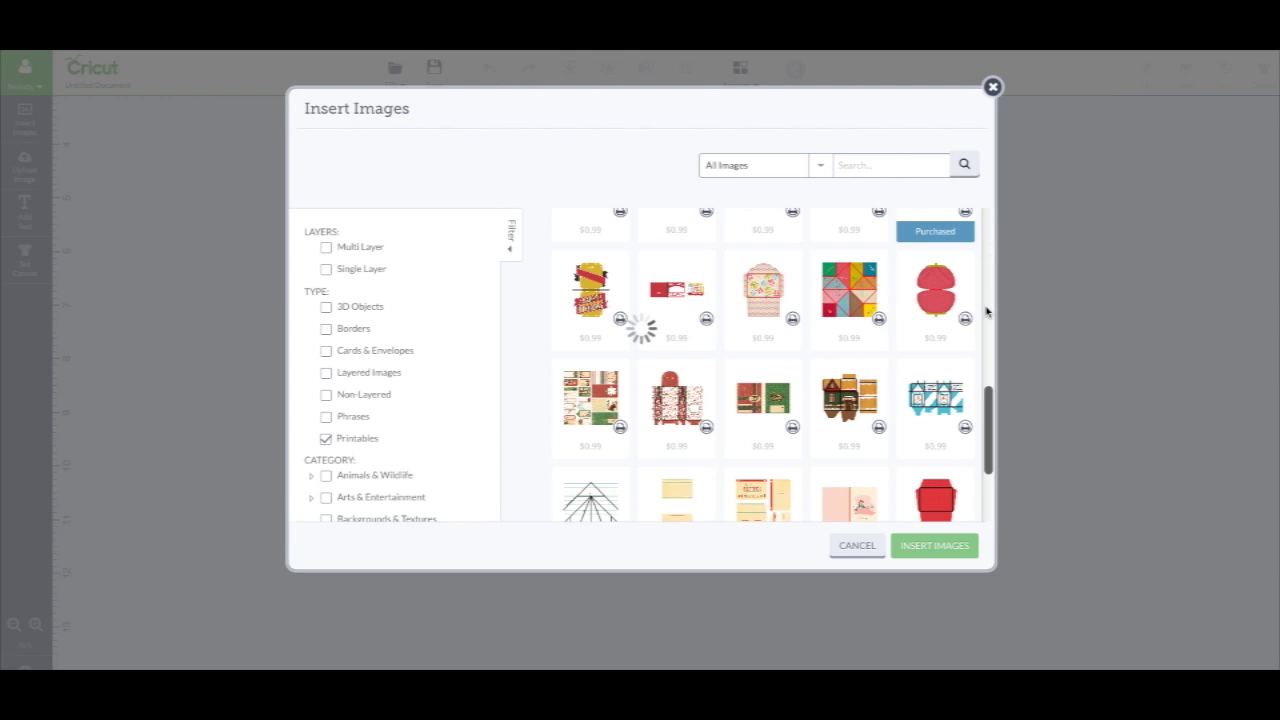
scroll(986, 312, "up", 2)
left_click(765, 343)
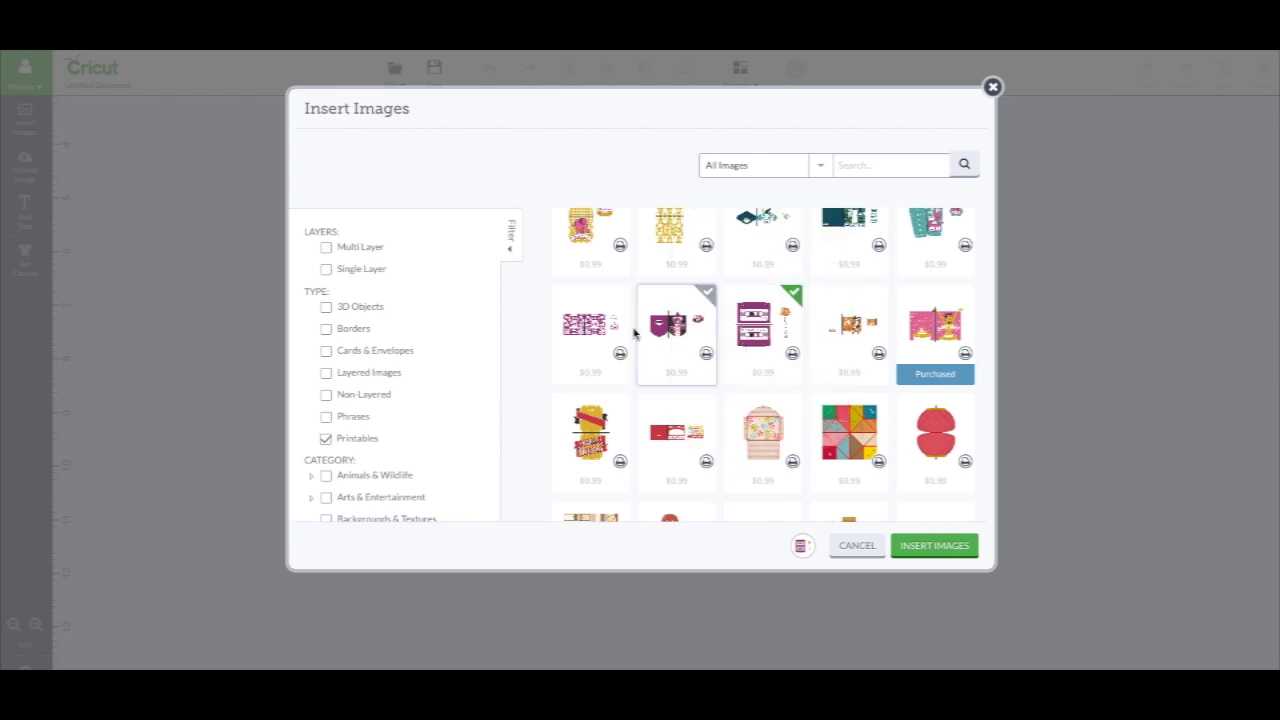
Deselect the Happy Birthday To You card.
right_click(597, 334)
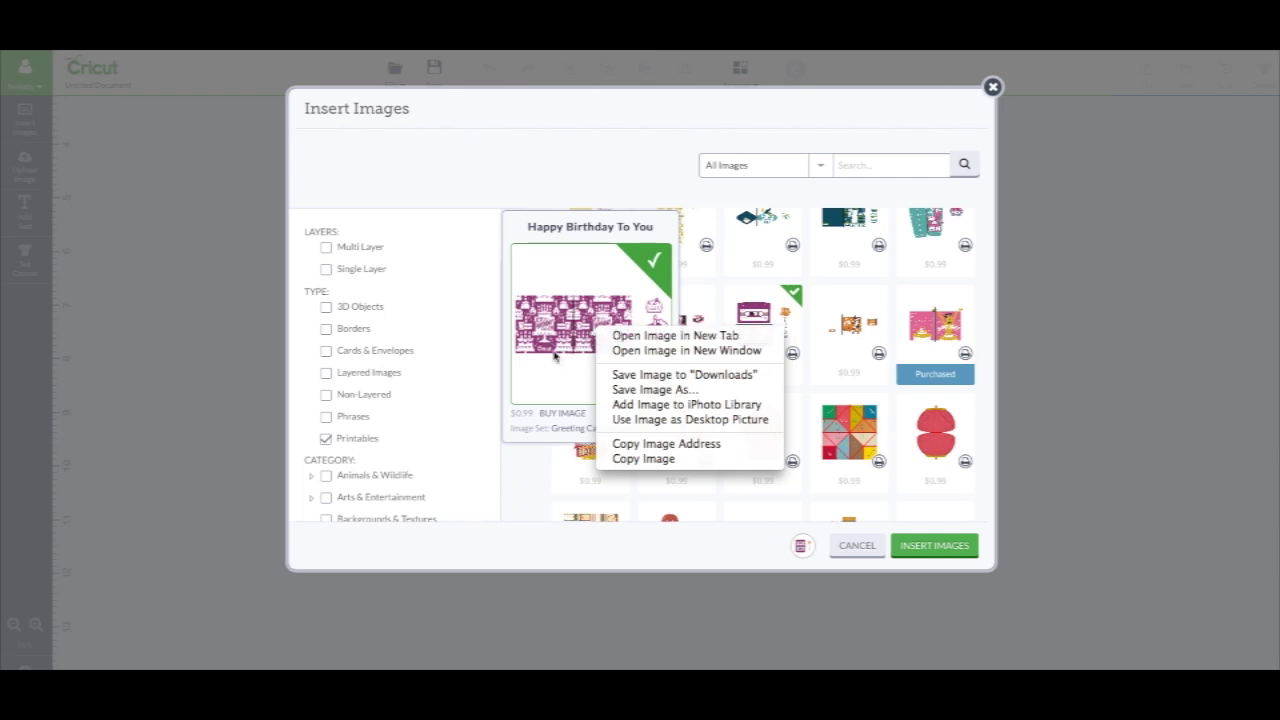
left_click(554, 345)
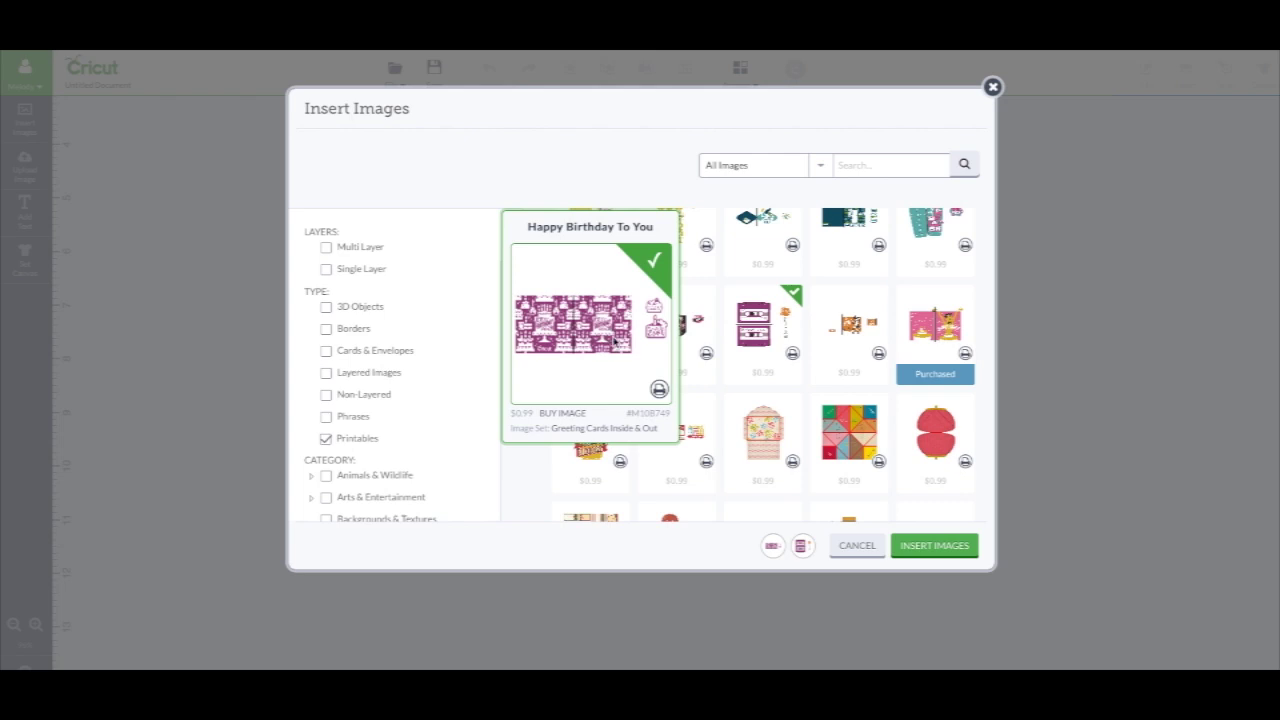
left_click(673, 268)
Try and drop Cootie Catcher and Ginger Bread House, then select the spider-web printable.
scroll(716, 353, "down", 3)
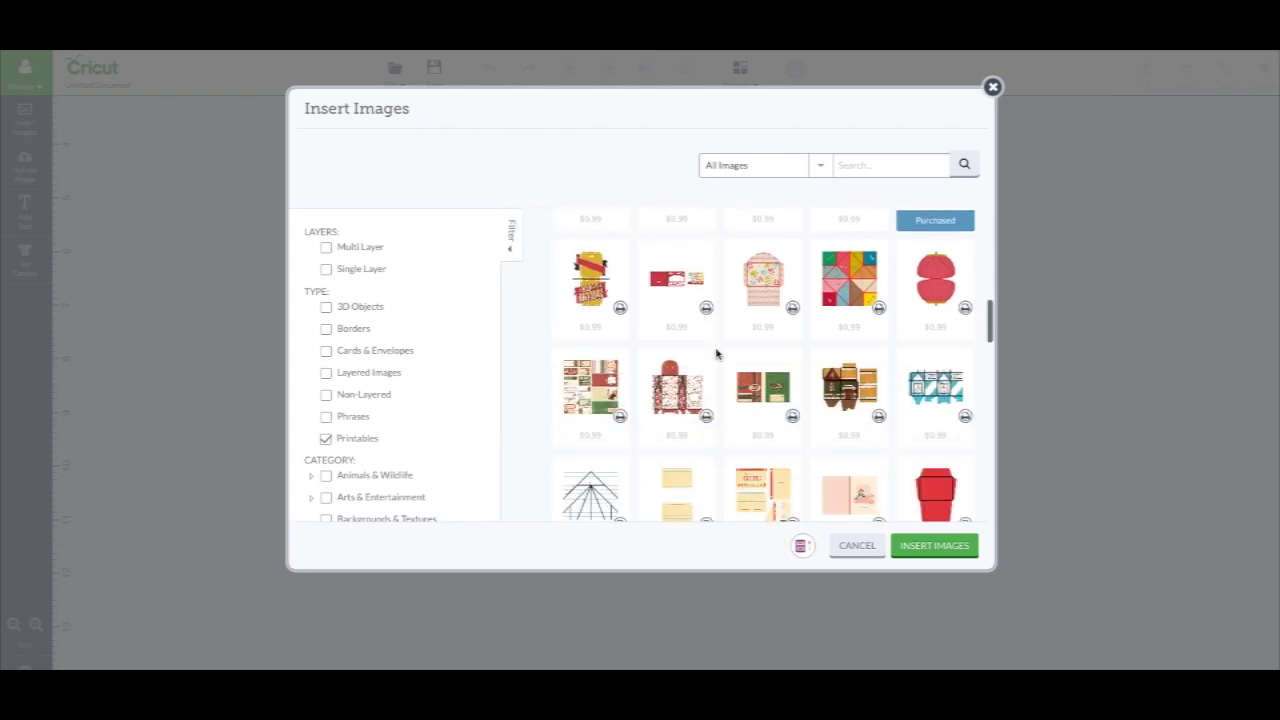
scroll(716, 353, "down", 1)
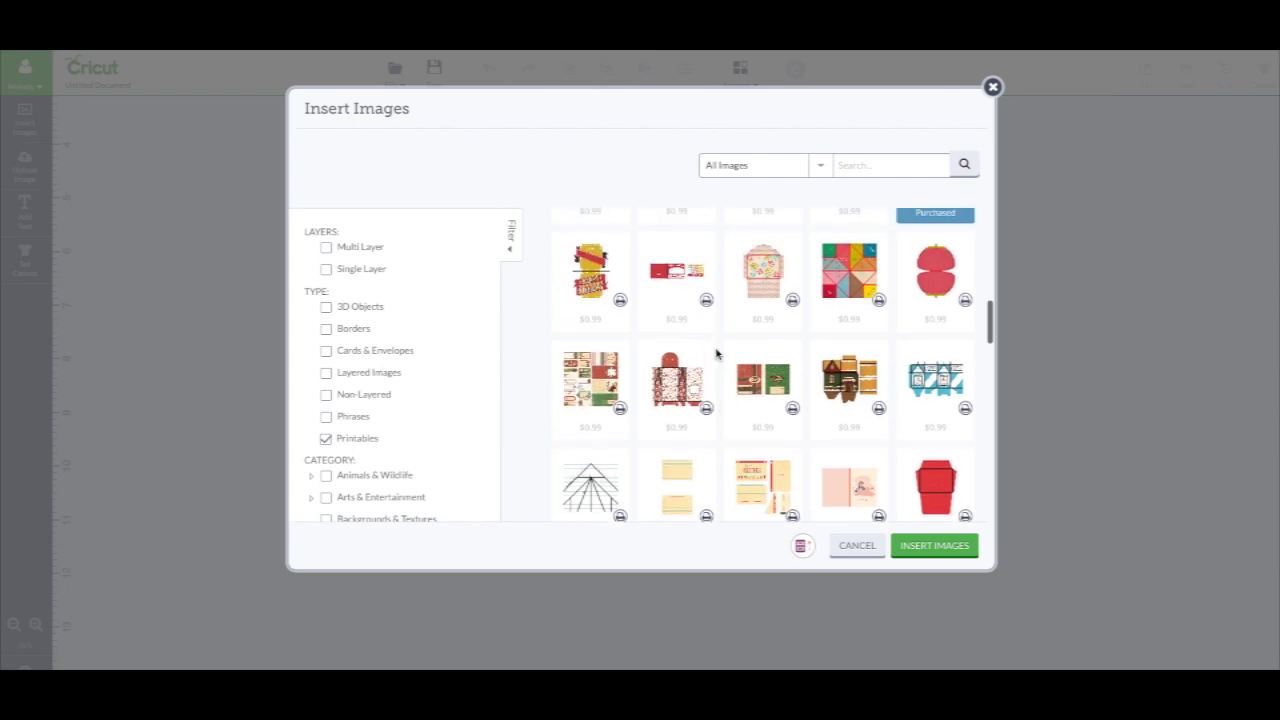
mouse_move(849, 279)
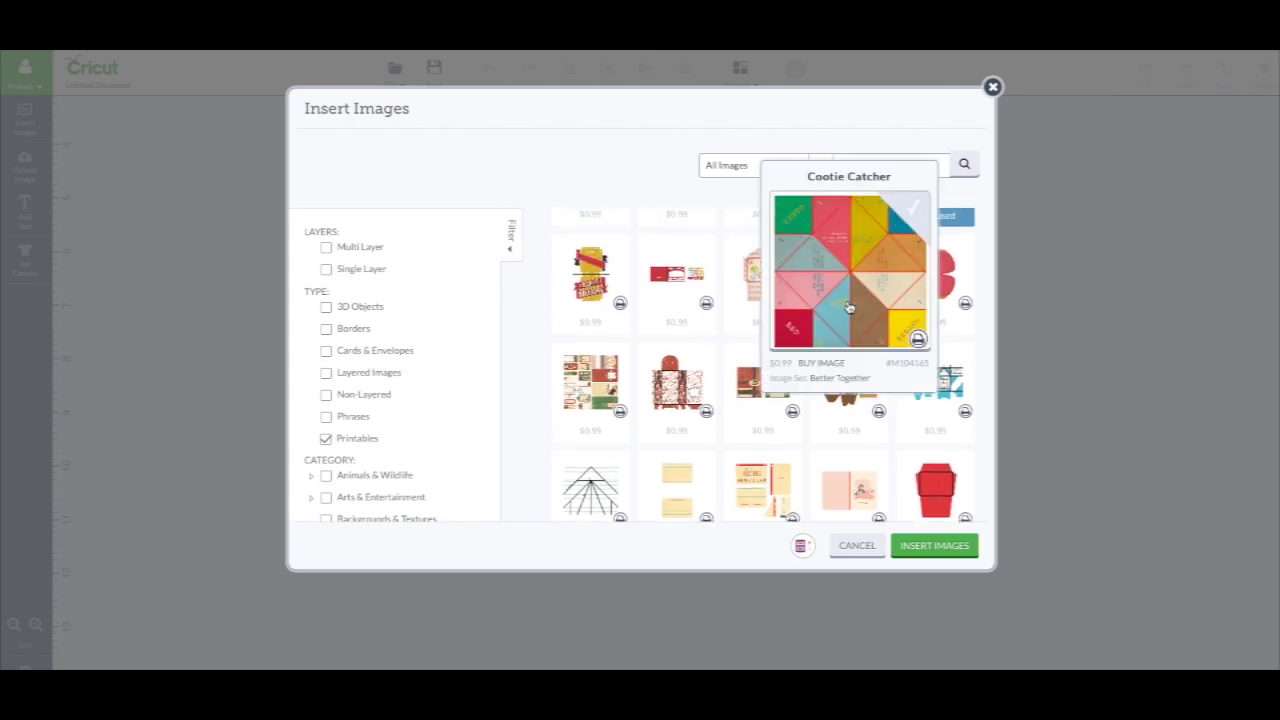
left_click(846, 309)
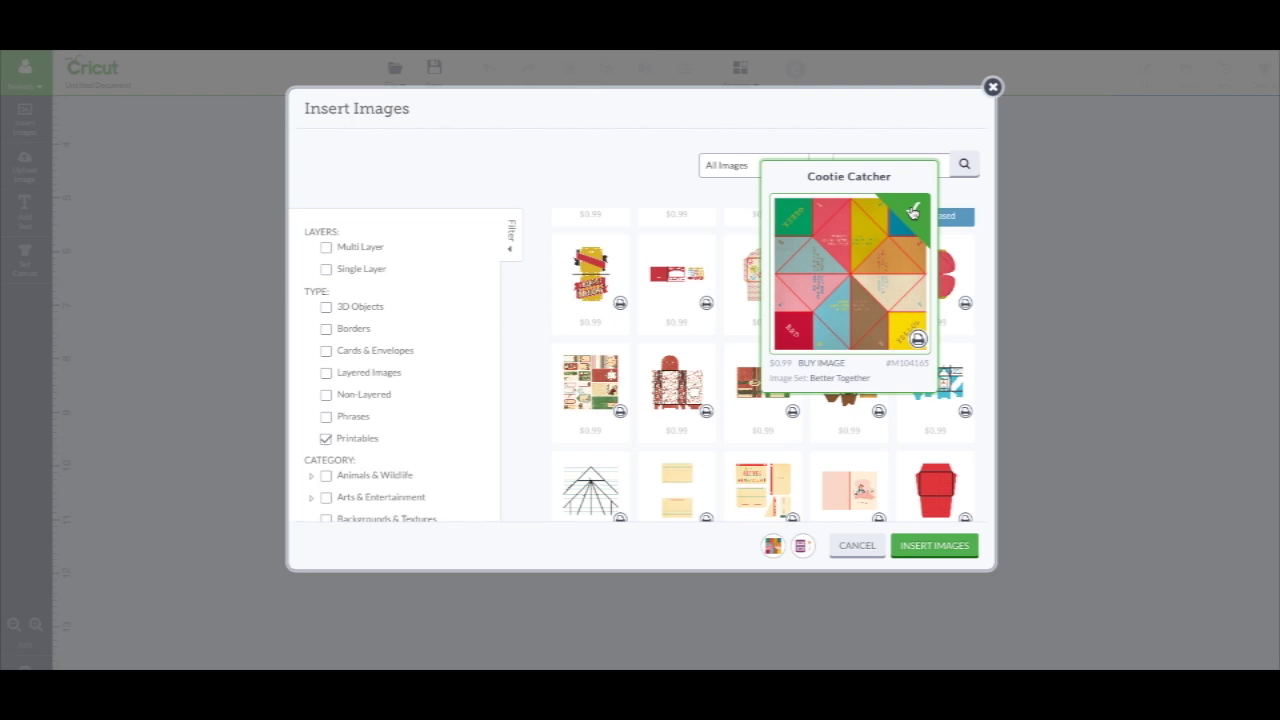
left_click(912, 210)
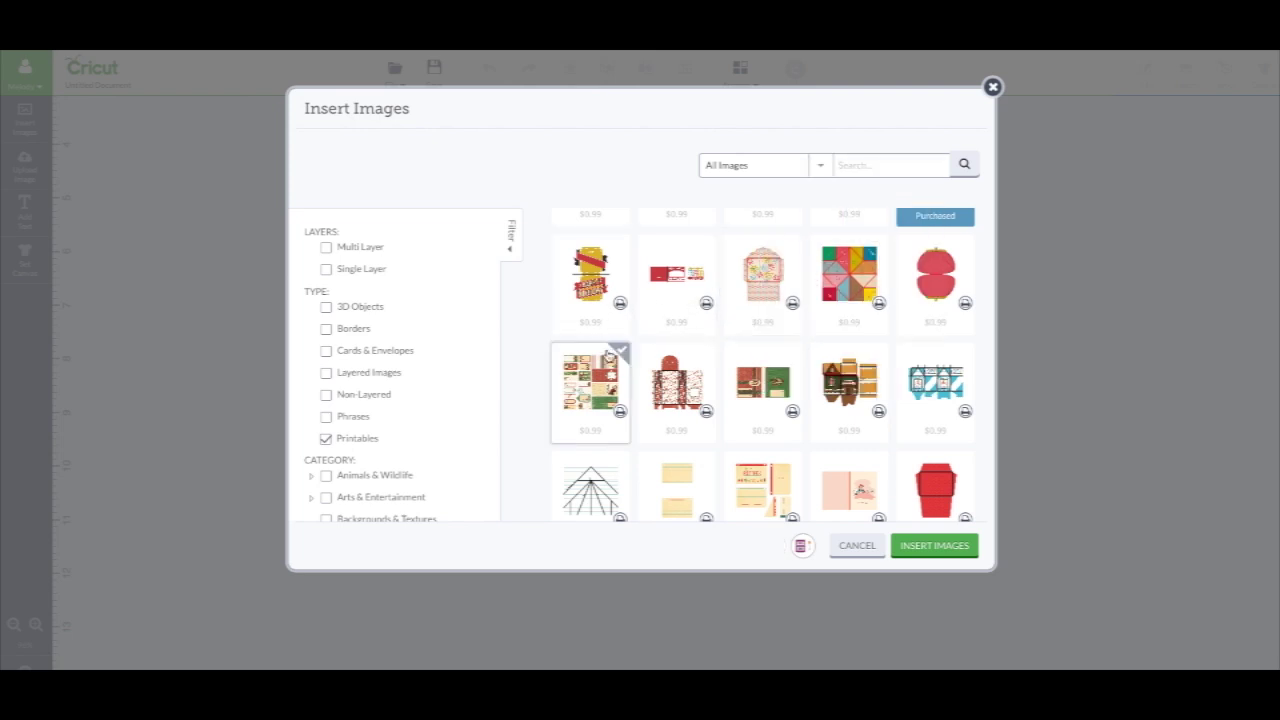
left_click(853, 392)
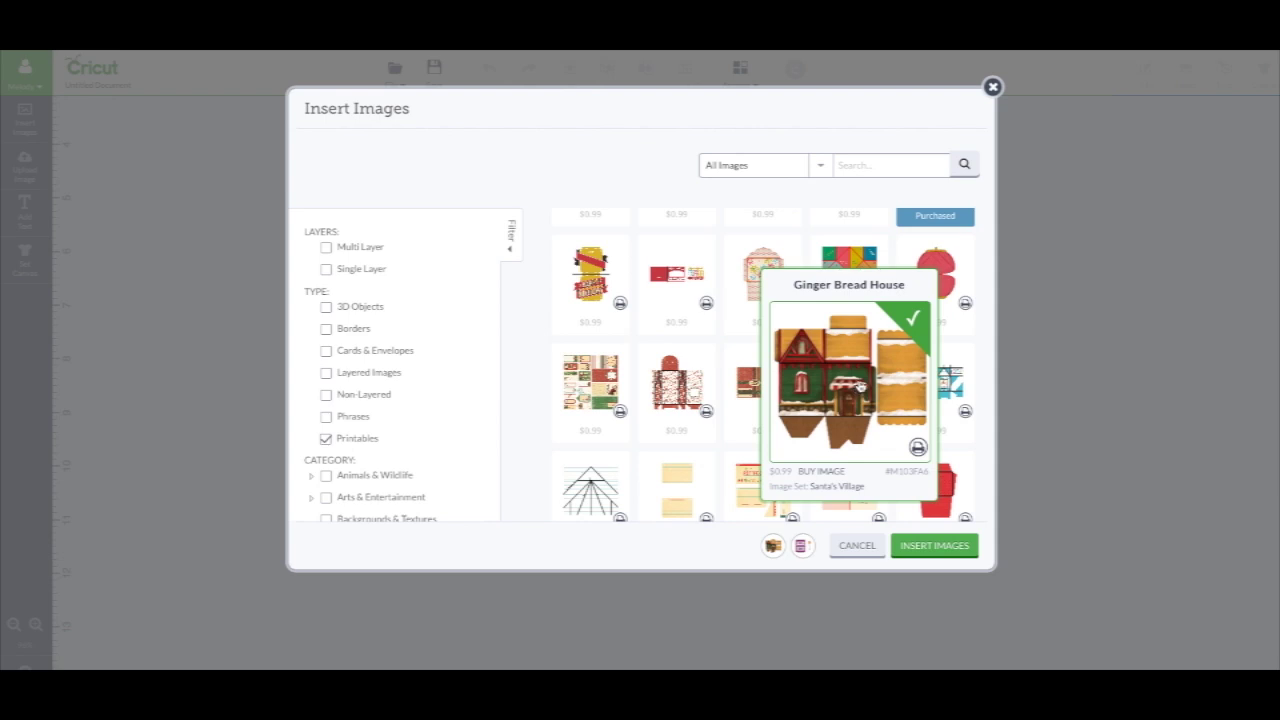
left_click(918, 320)
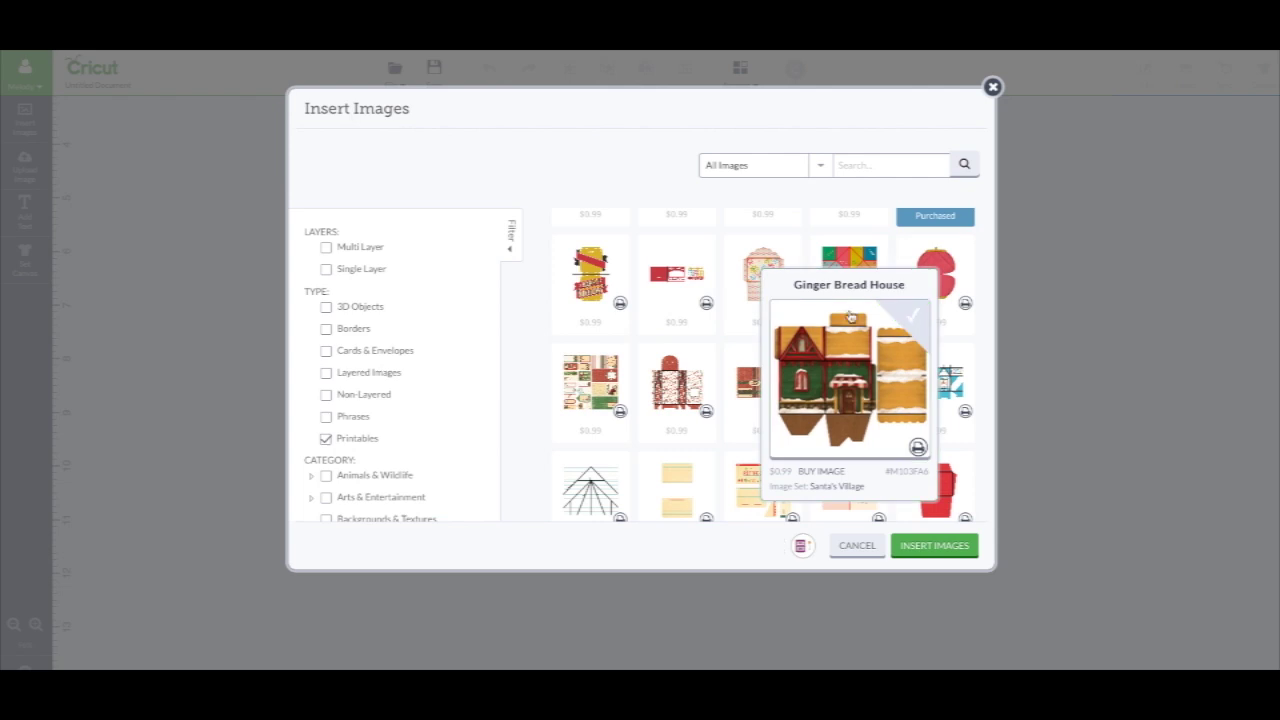
scroll(705, 372, "down", 1)
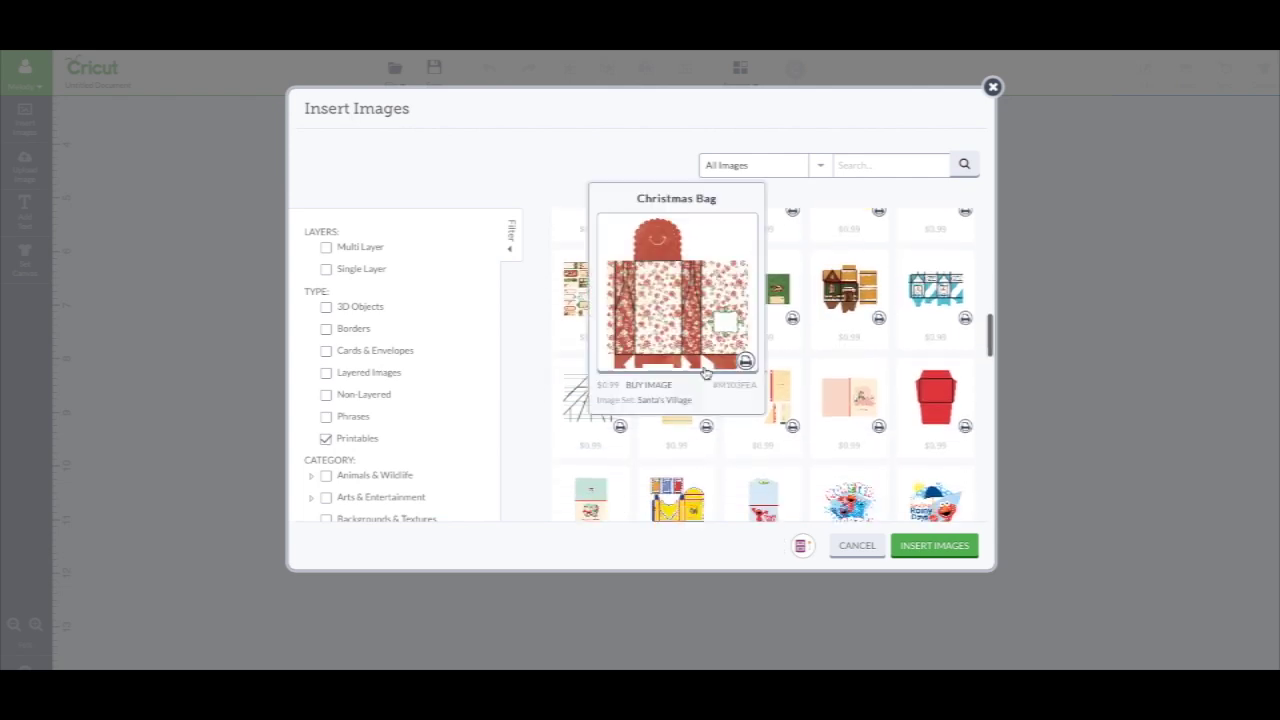
left_click(598, 398)
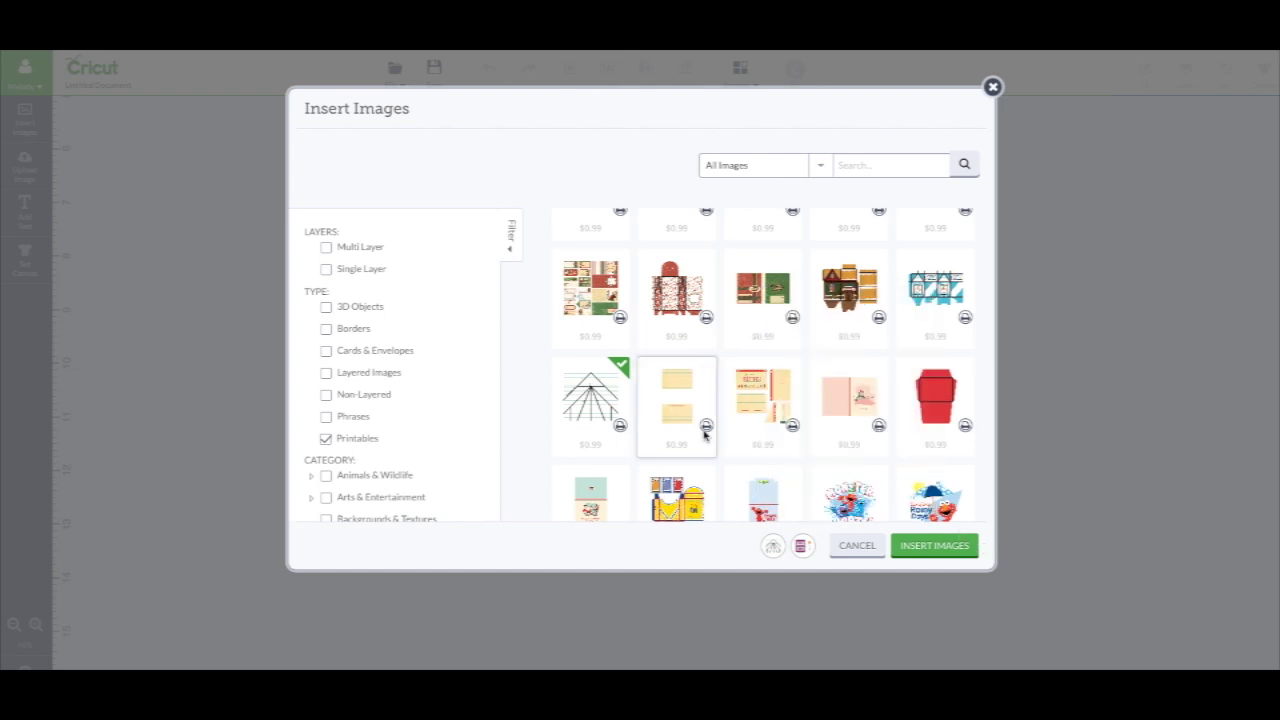
Scroll further down the printables and select the Guitar printable.
scroll(704, 436, "down", 1)
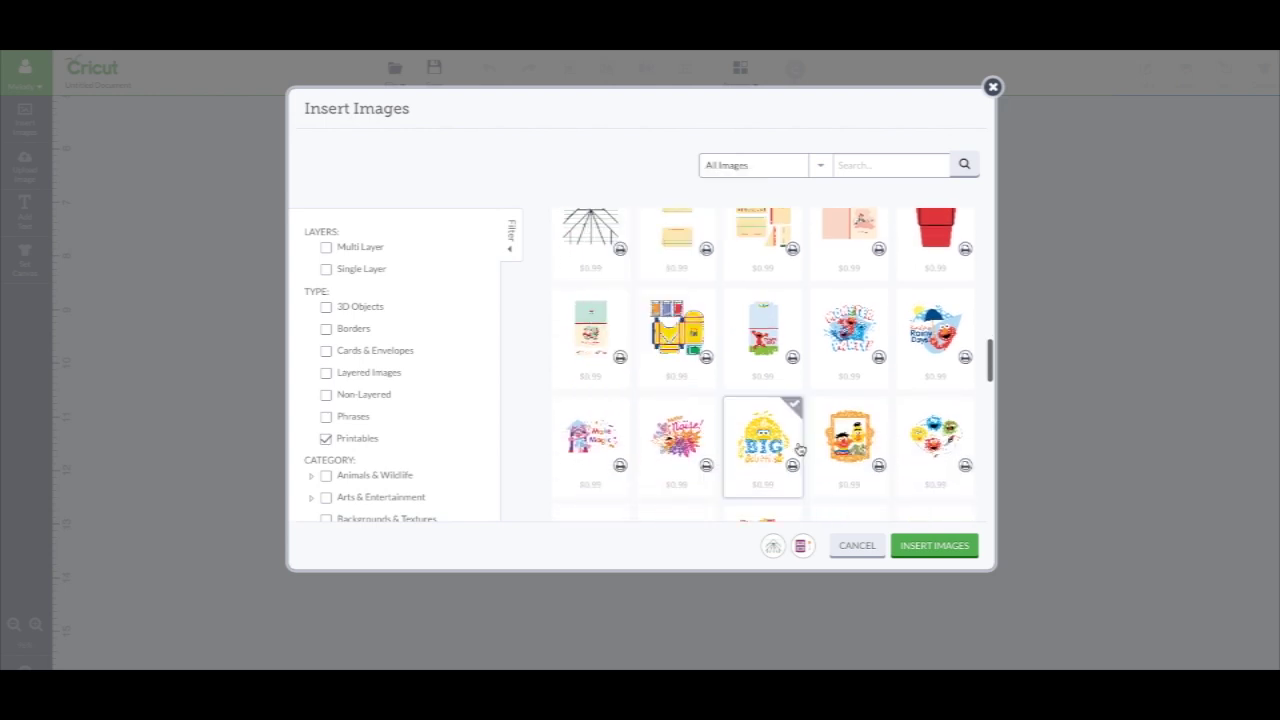
scroll(692, 451, "down", 1)
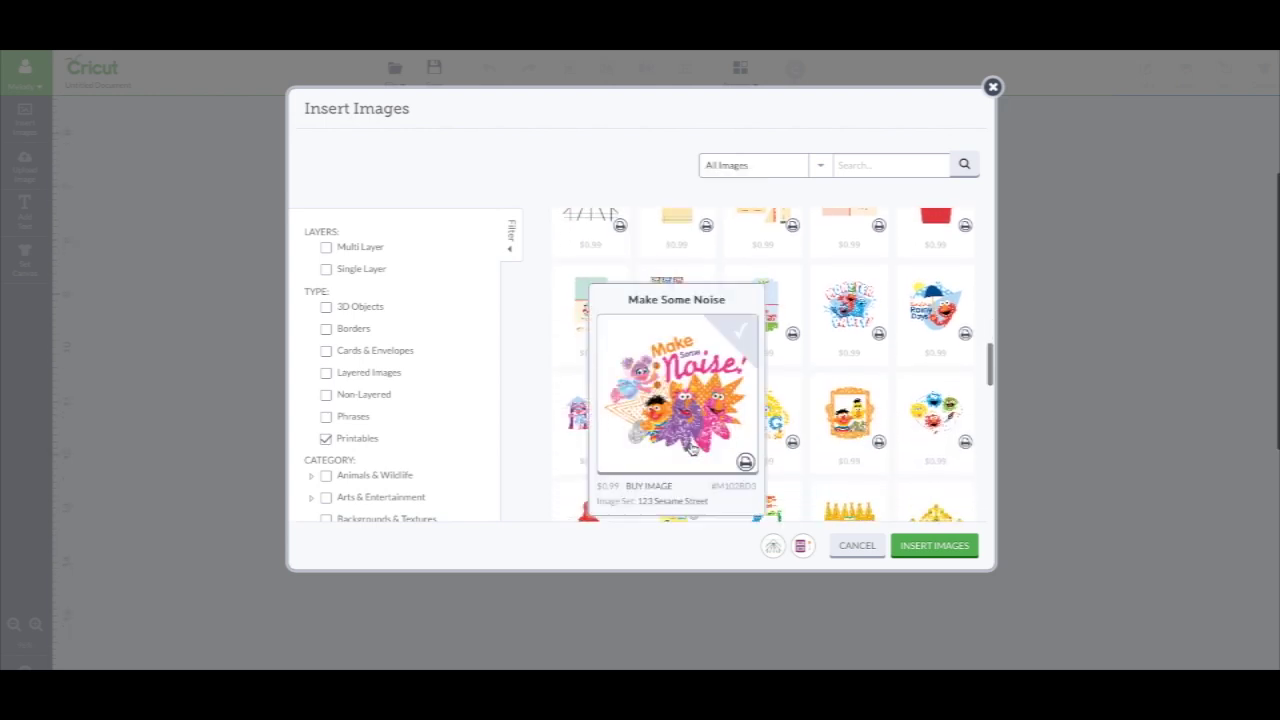
scroll(805, 433, "down", 1)
scroll(805, 433, "down", 2)
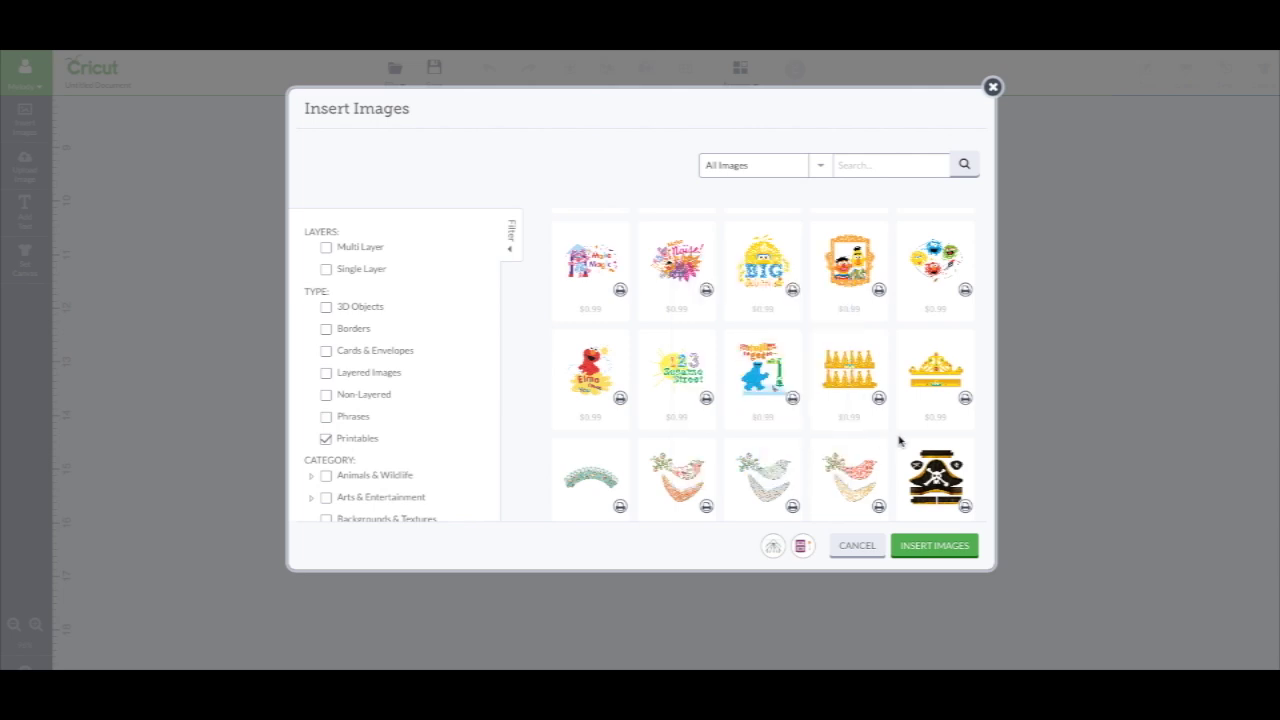
scroll(935, 480, "down", 4)
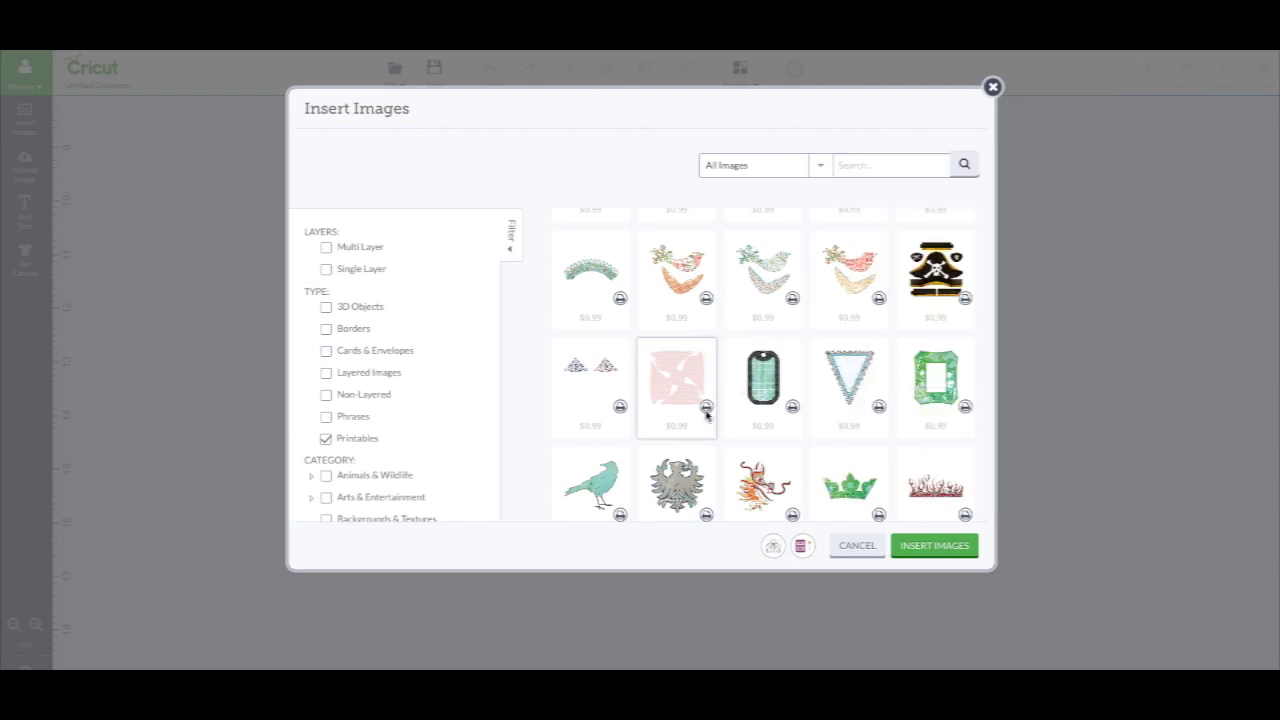
scroll(706, 418, "down", 3)
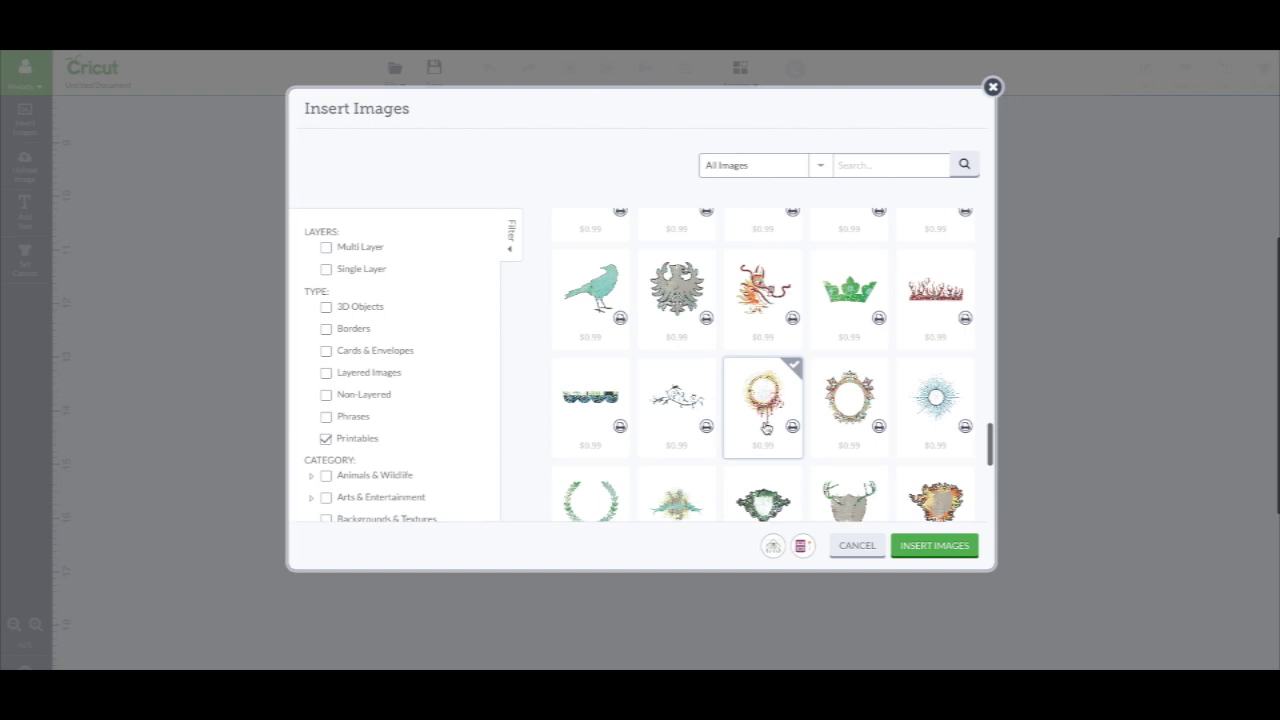
scroll(777, 428, "down", 3)
scroll(777, 428, "down", 2)
scroll(777, 428, "down", 2)
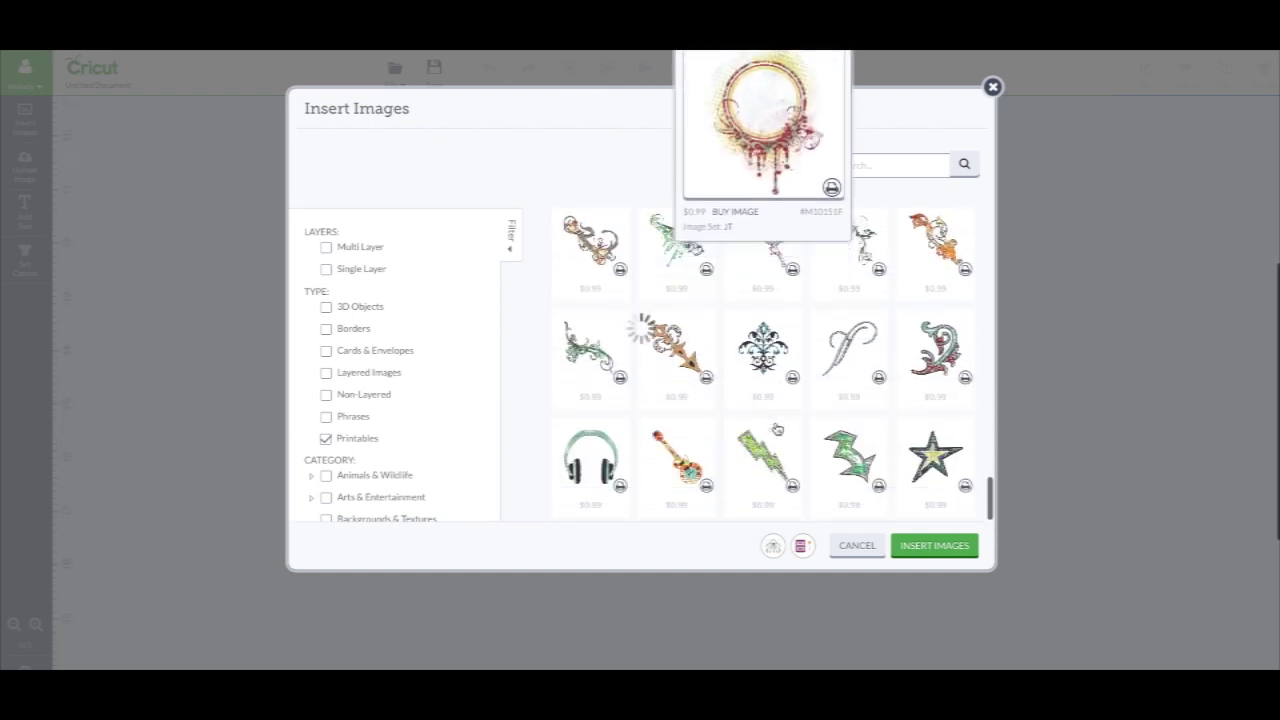
scroll(777, 428, "down", 2)
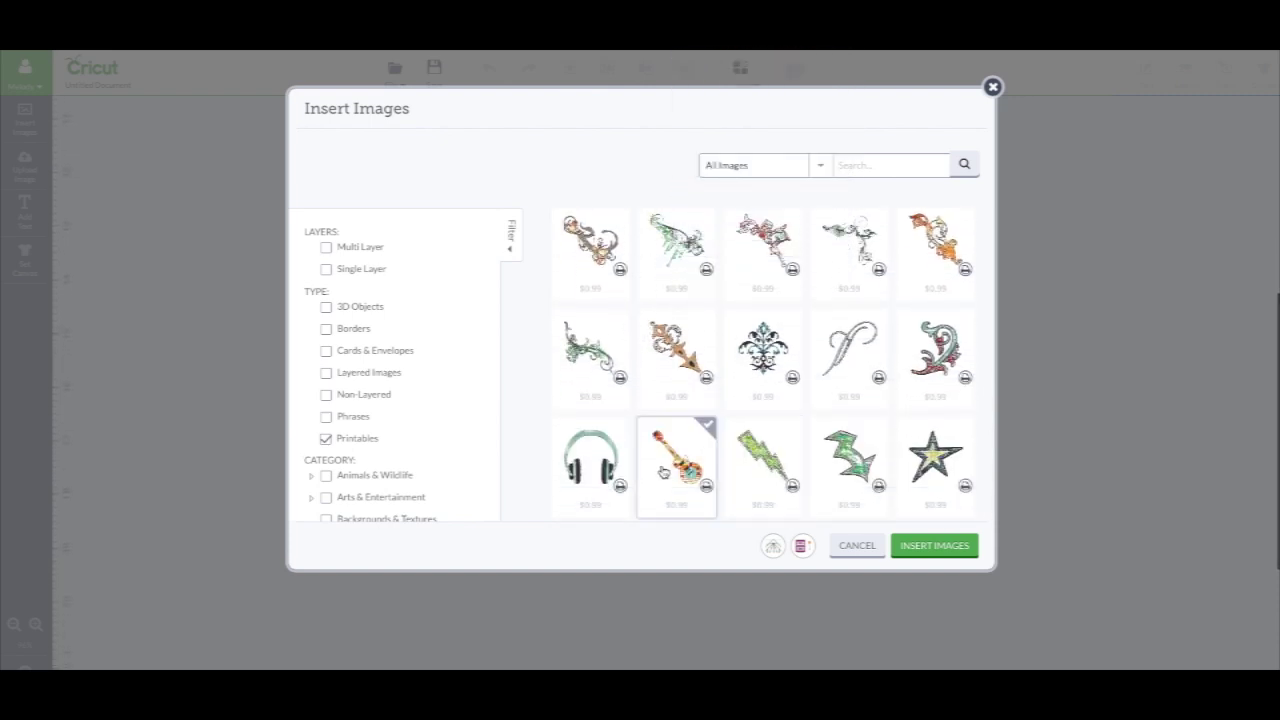
mouse_move(677, 458)
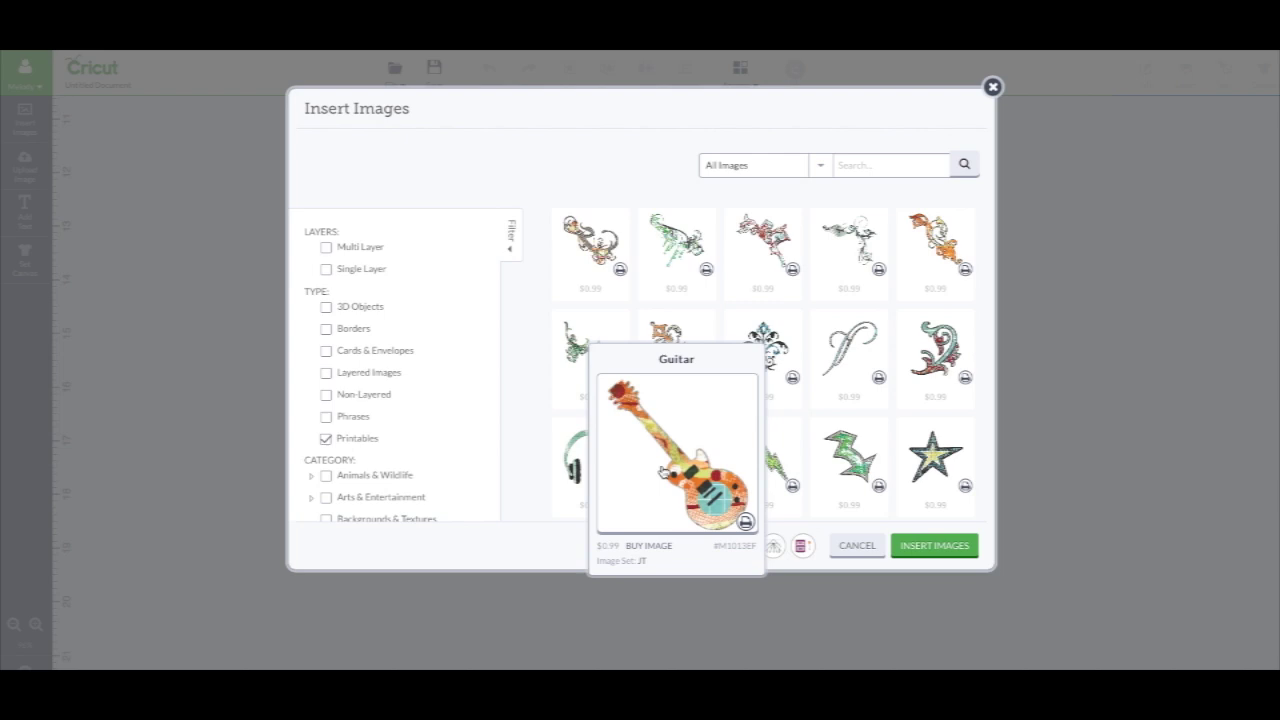
left_click(663, 471)
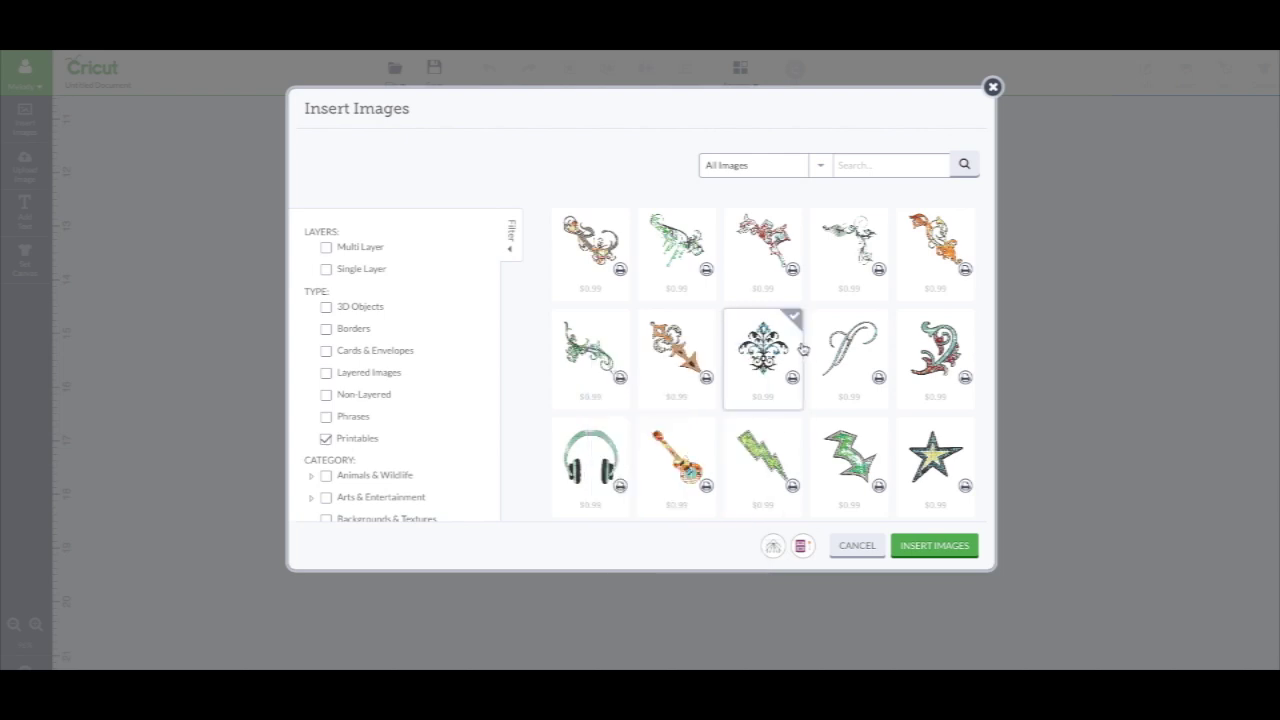
Scroll back up and select the Big and Little printable.
scroll(802, 348, "down", 5)
scroll(802, 348, "up", 2)
scroll(802, 348, "up", 1)
scroll(802, 348, "up", 2)
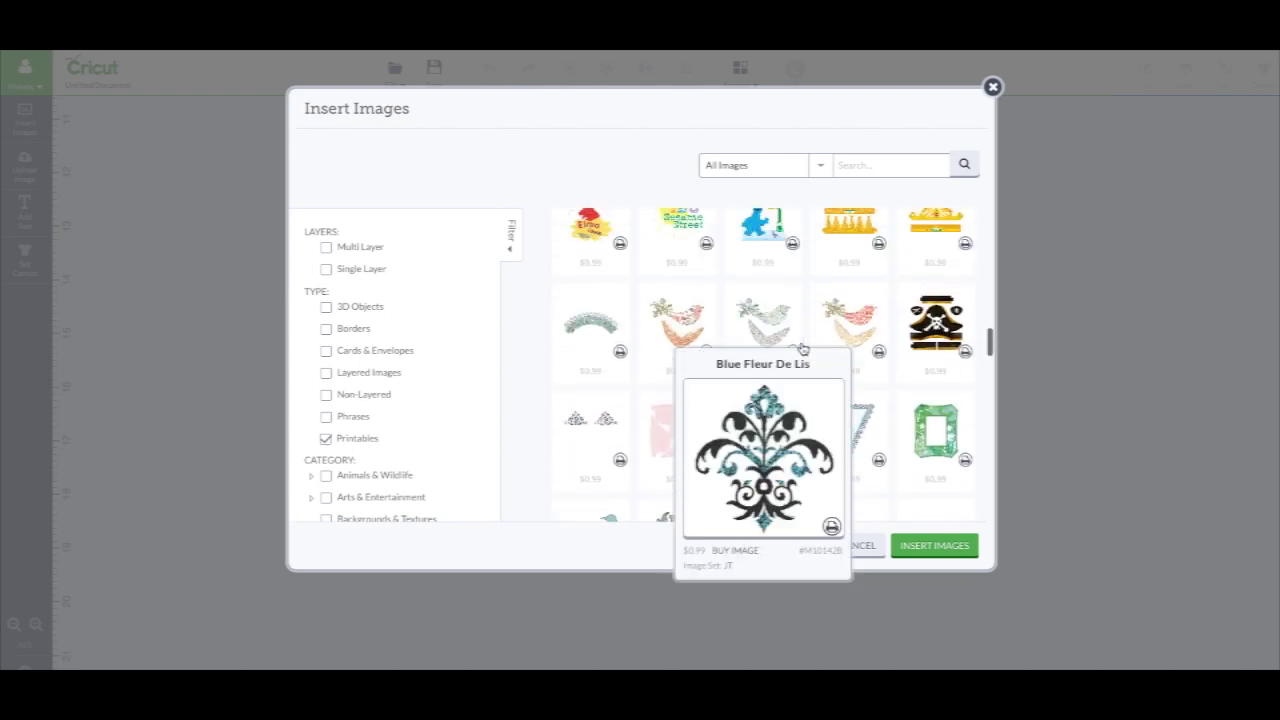
scroll(800, 300, "up", 1)
scroll(794, 266, "up", 1)
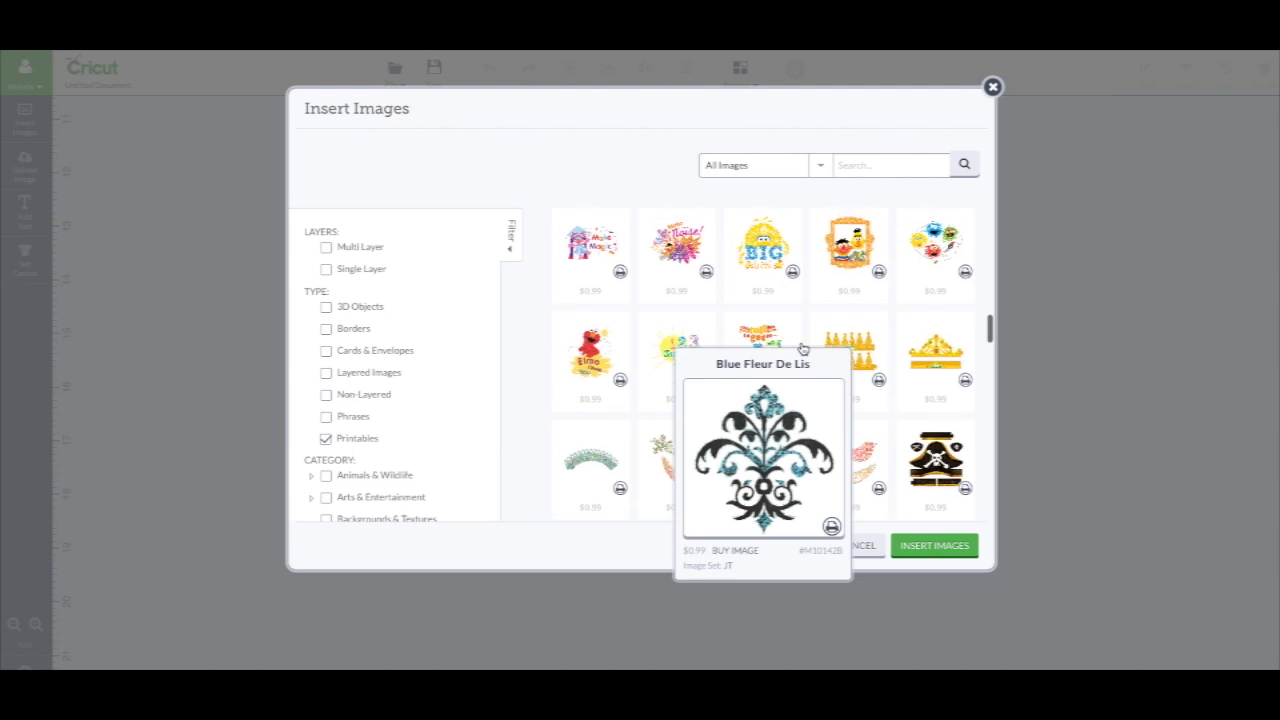
left_click(767, 285)
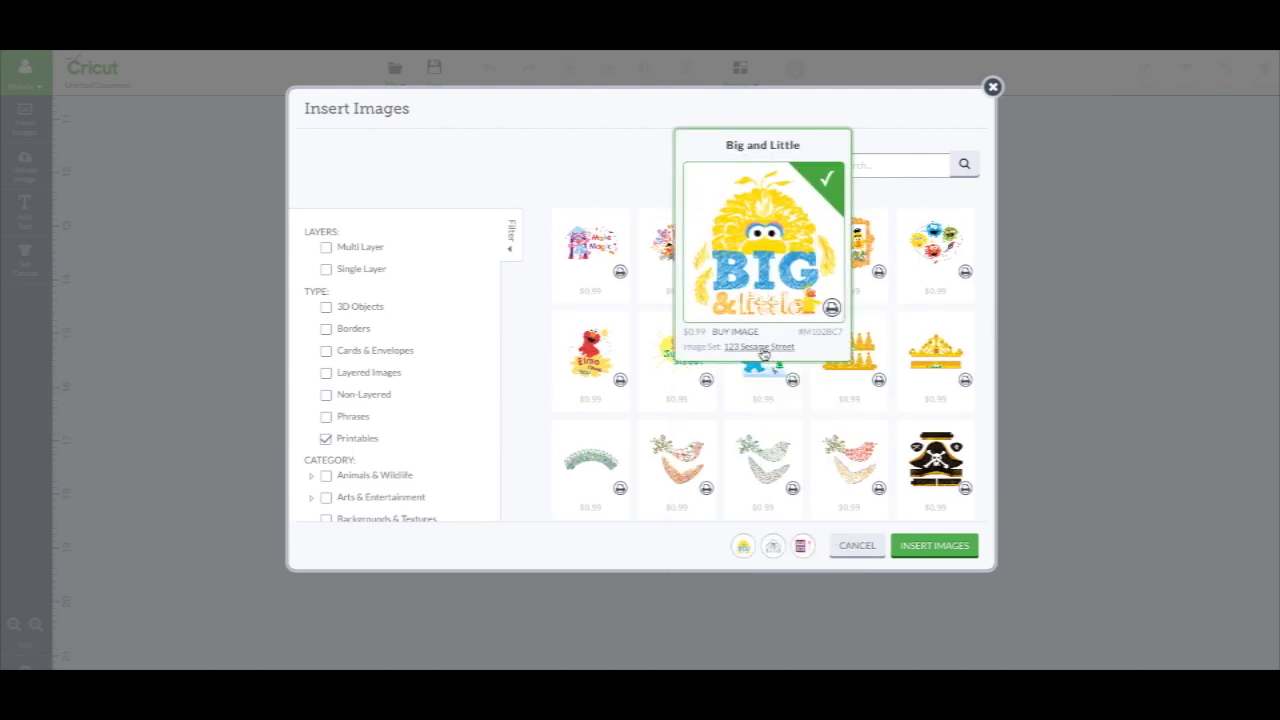
Browse the full 123 Sesame Street image set and add Super Hero Grover.
left_click(765, 349)
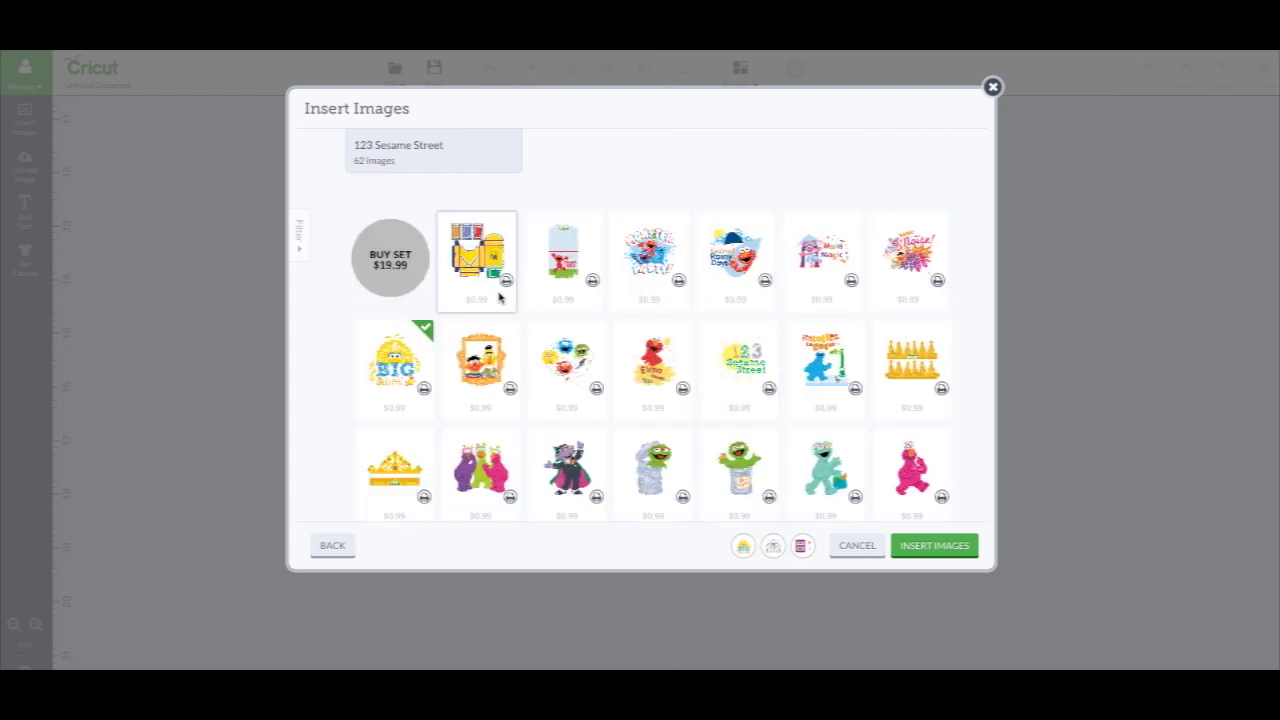
mouse_move(478, 258)
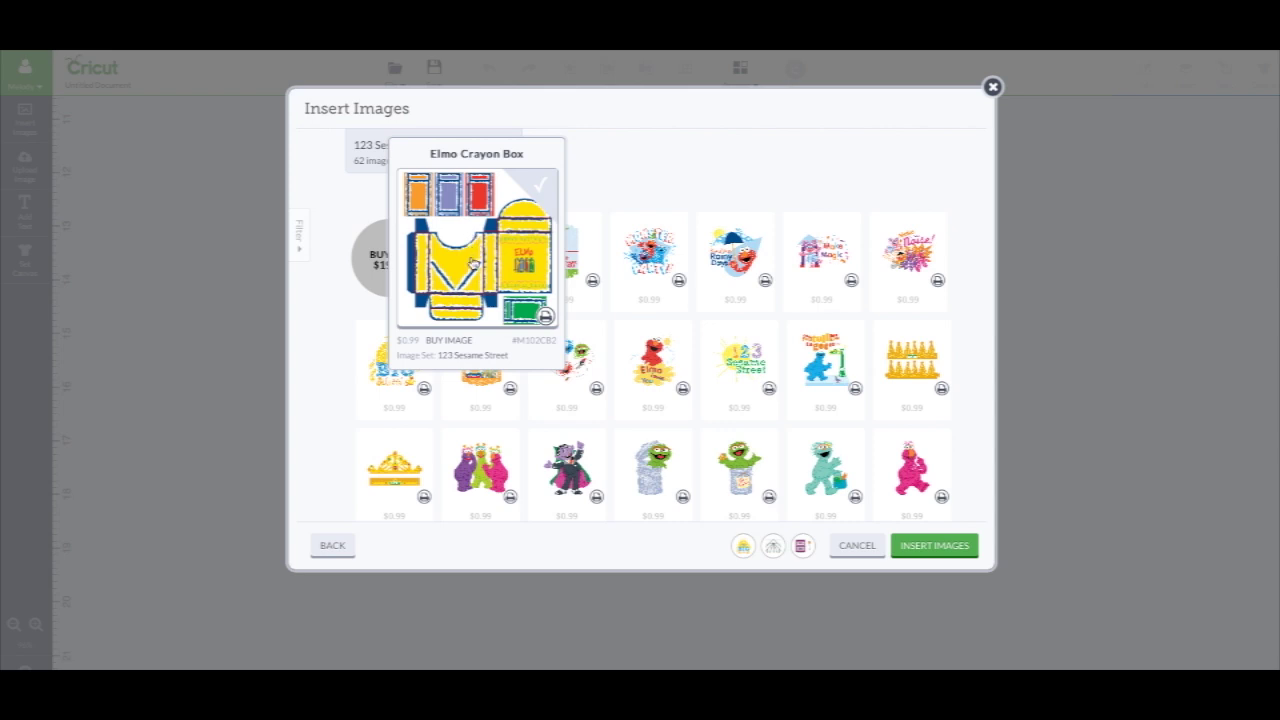
scroll(975, 340, "down", 1)
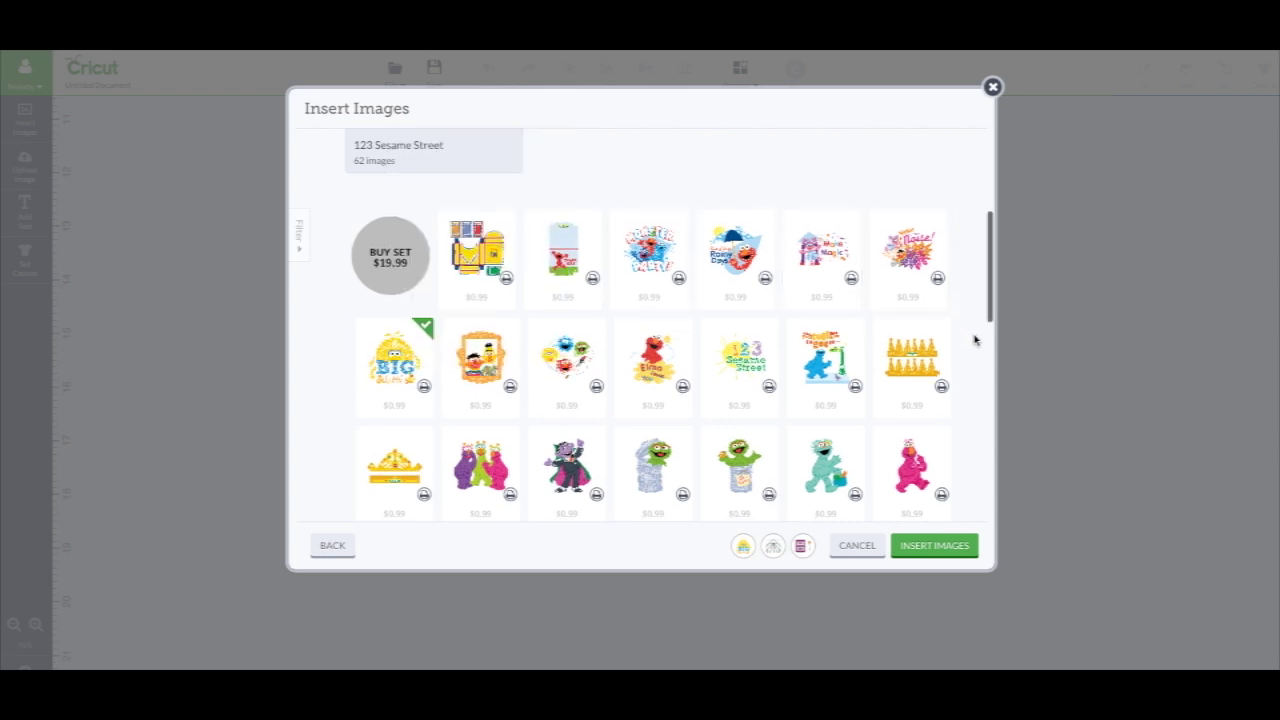
scroll(975, 340, "down", 1)
scroll(975, 340, "down", 1)
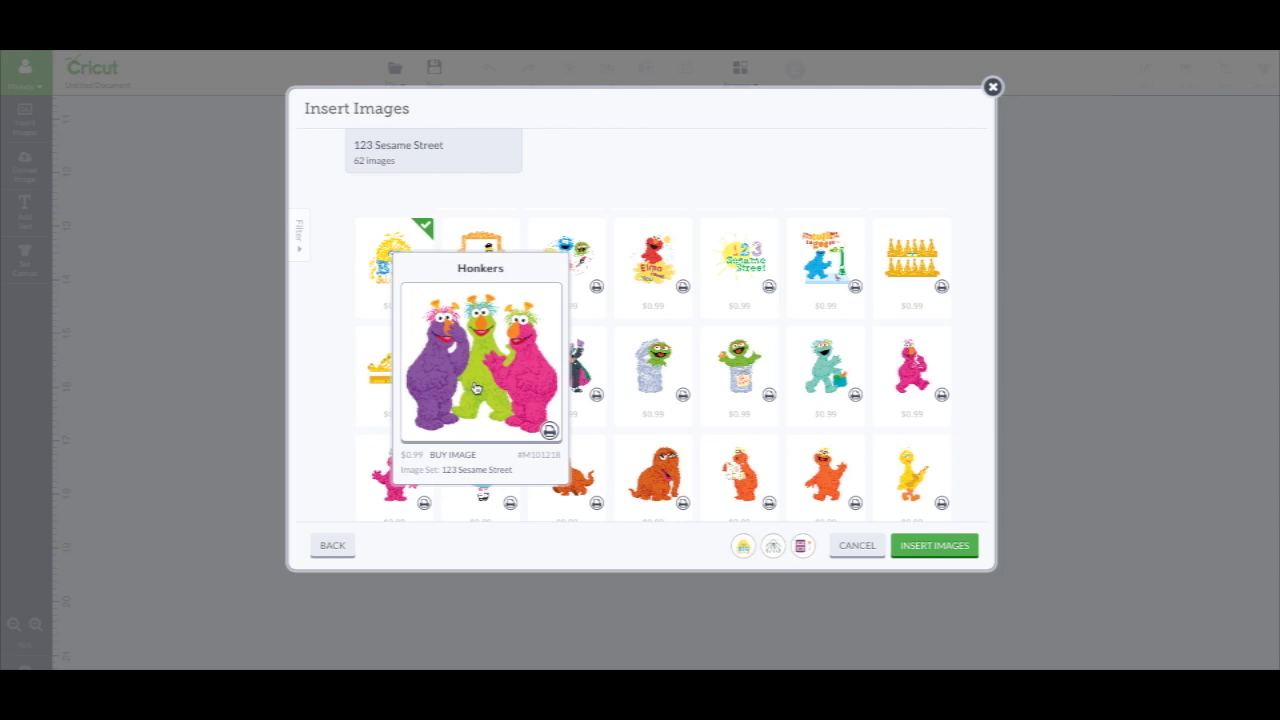
mouse_move(480, 370)
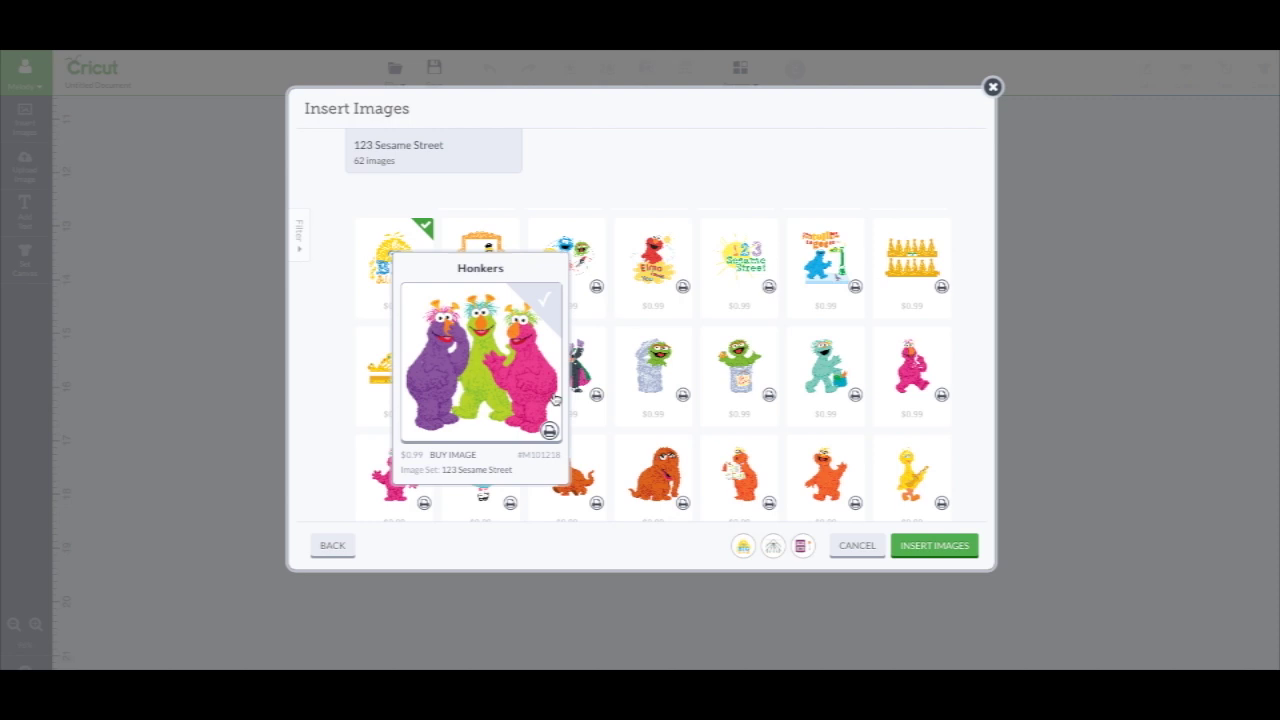
scroll(673, 415, "down", 2)
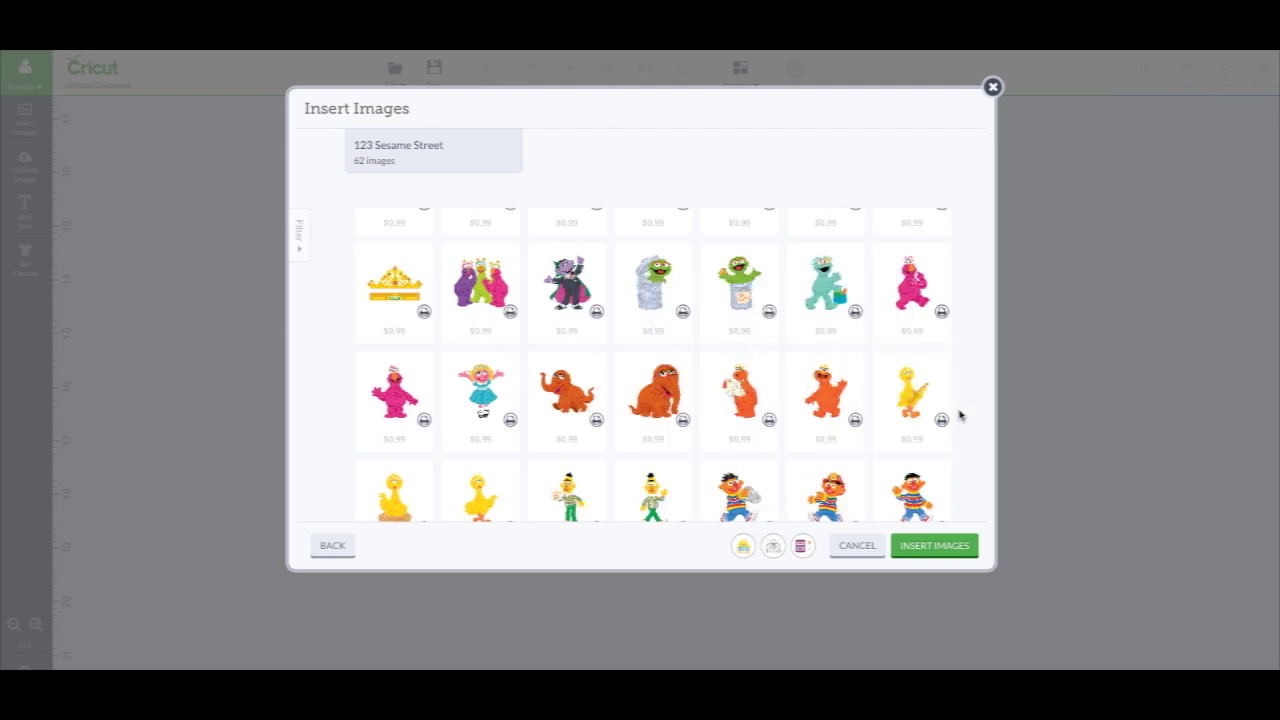
scroll(957, 414, "down", 3)
scroll(958, 414, "down", 2)
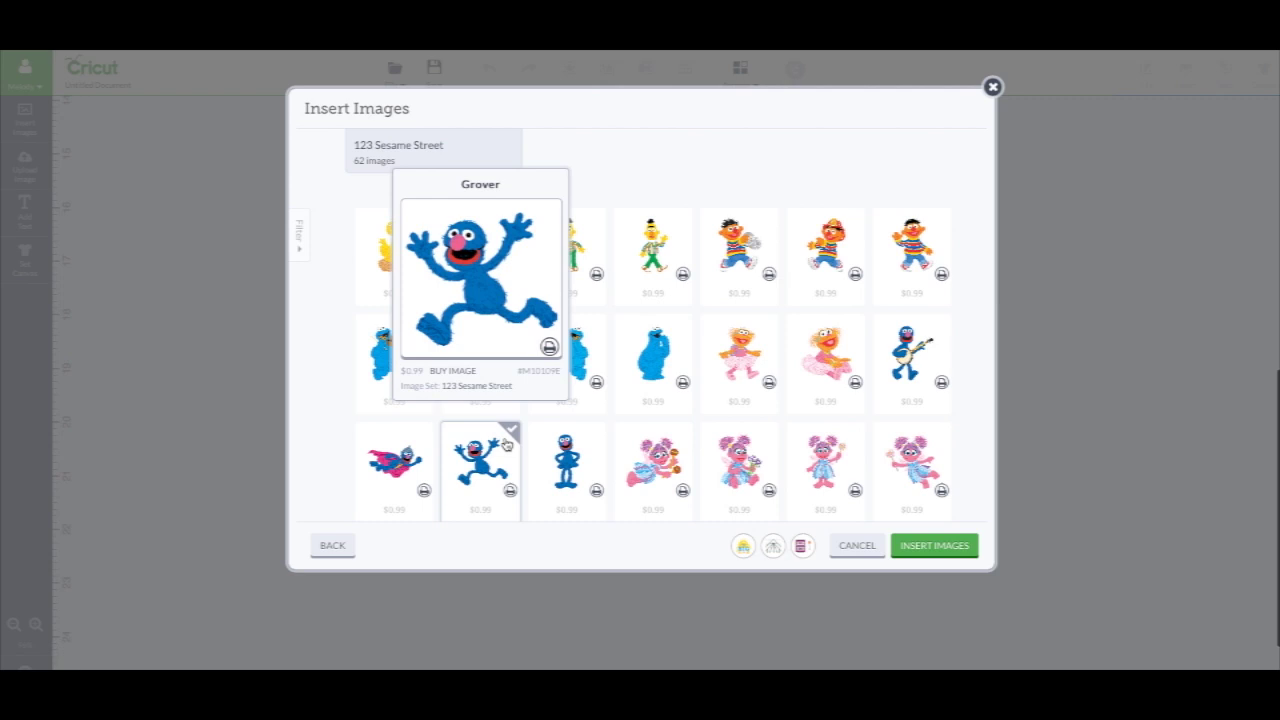
scroll(636, 460, "down", 2)
scroll(636, 460, "down", 2)
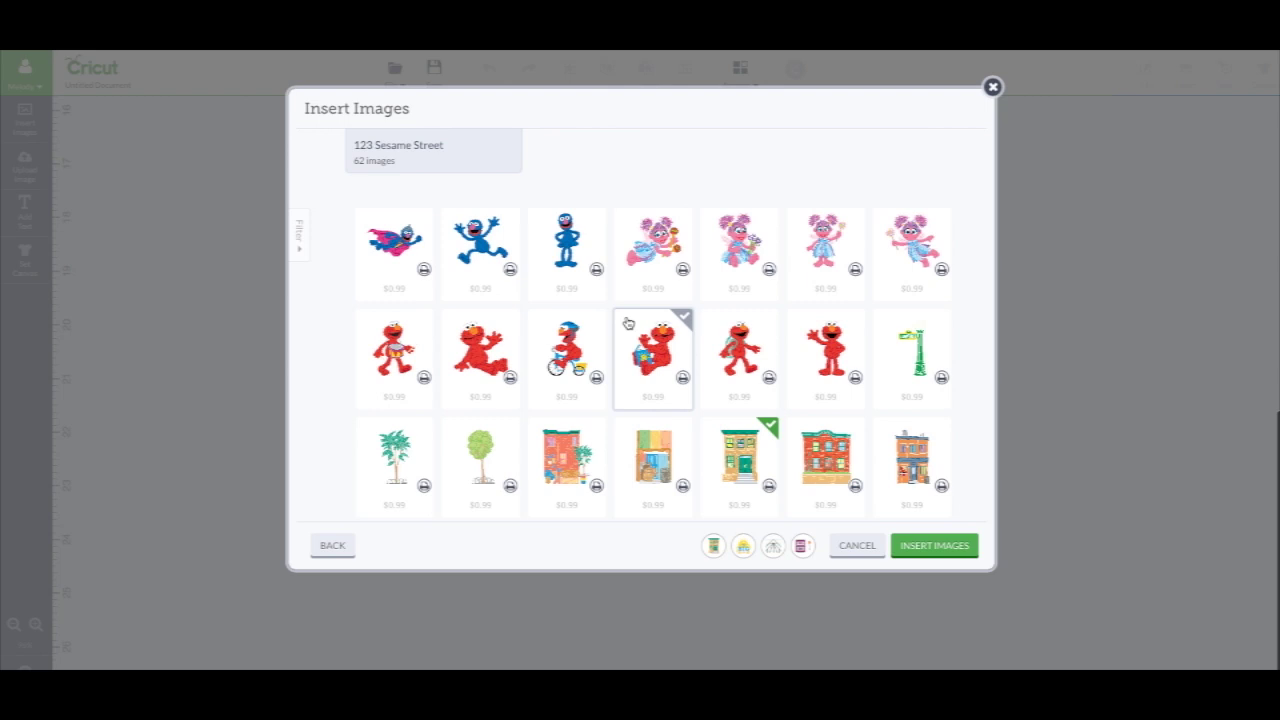
left_click(392, 258)
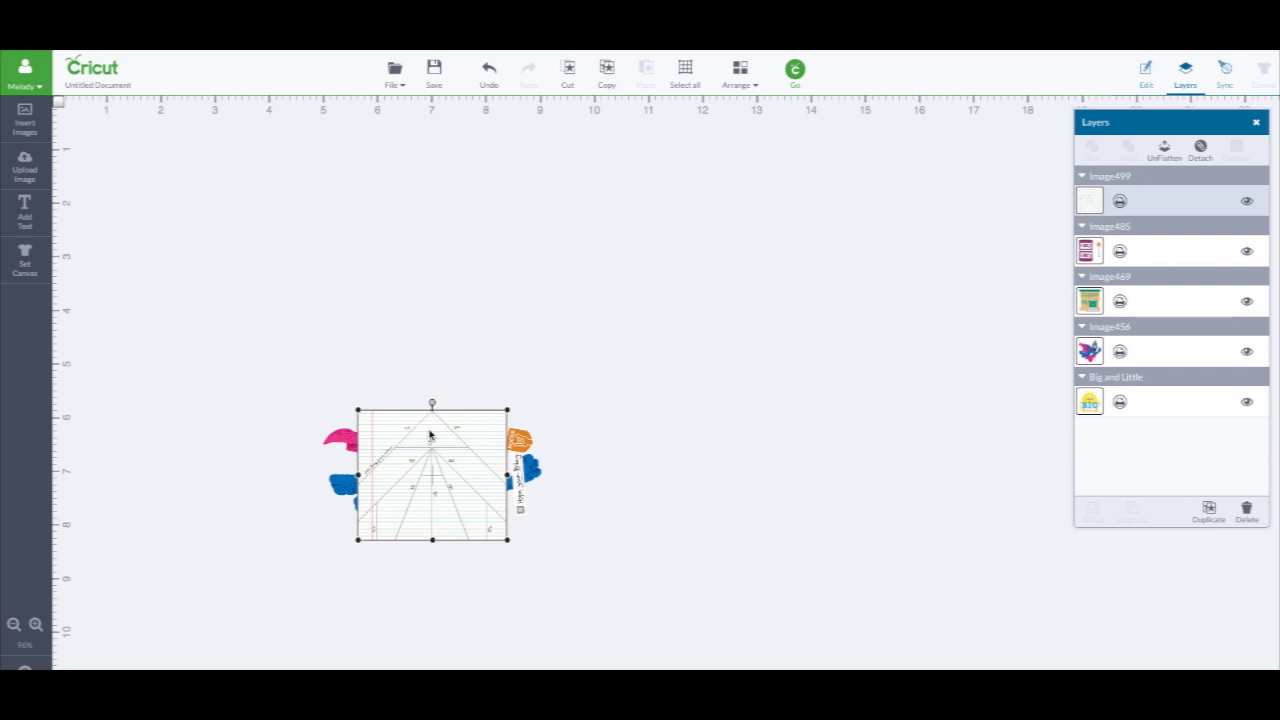
Enlarge the lined paper airplane template and place it right of Grover.
left_click_drag(418, 453, 772, 220)
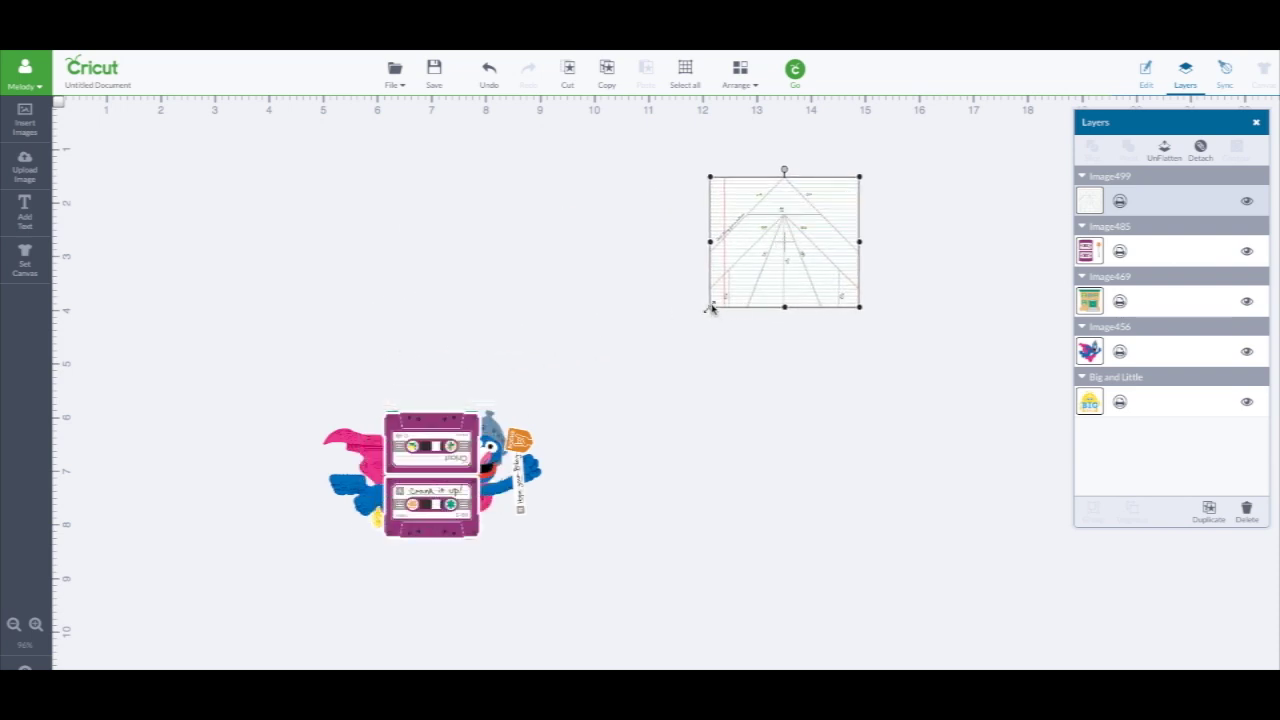
left_click_drag(710, 307, 246, 551)
left_click_drag(616, 412, 902, 302)
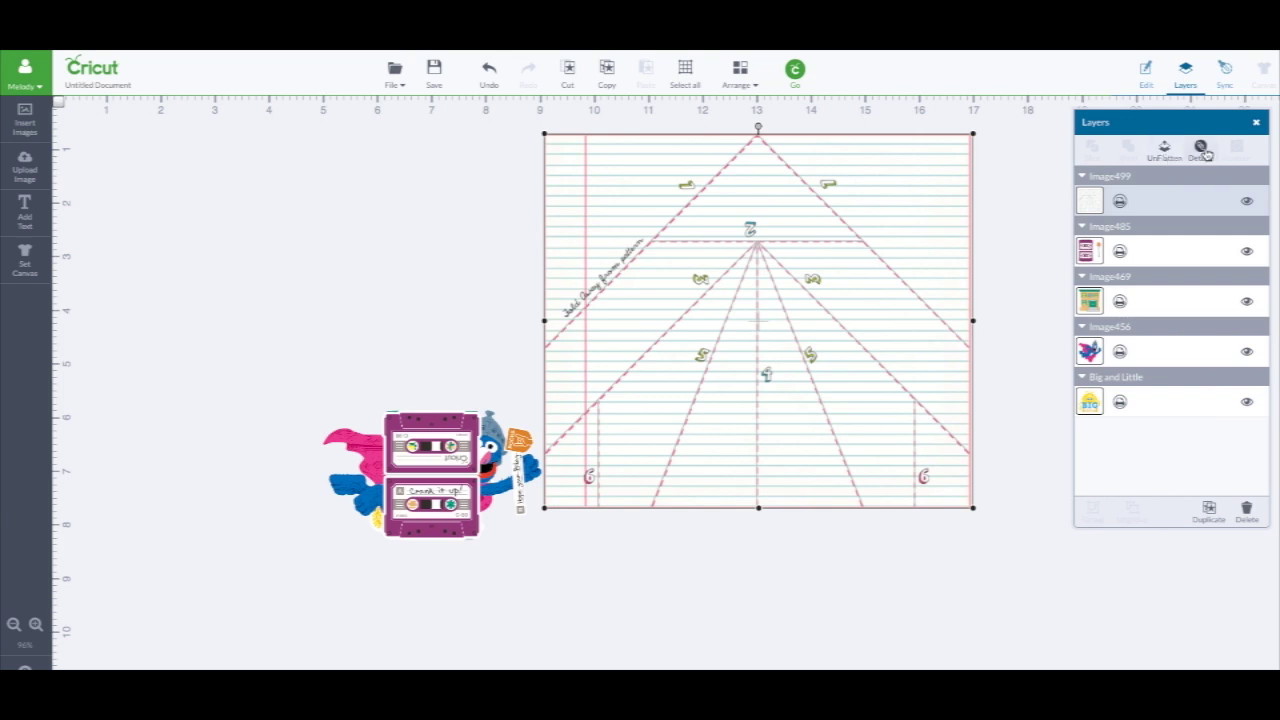
Unflatten and detach the template's score lines, realign them, and hide them.
left_click(1164, 150)
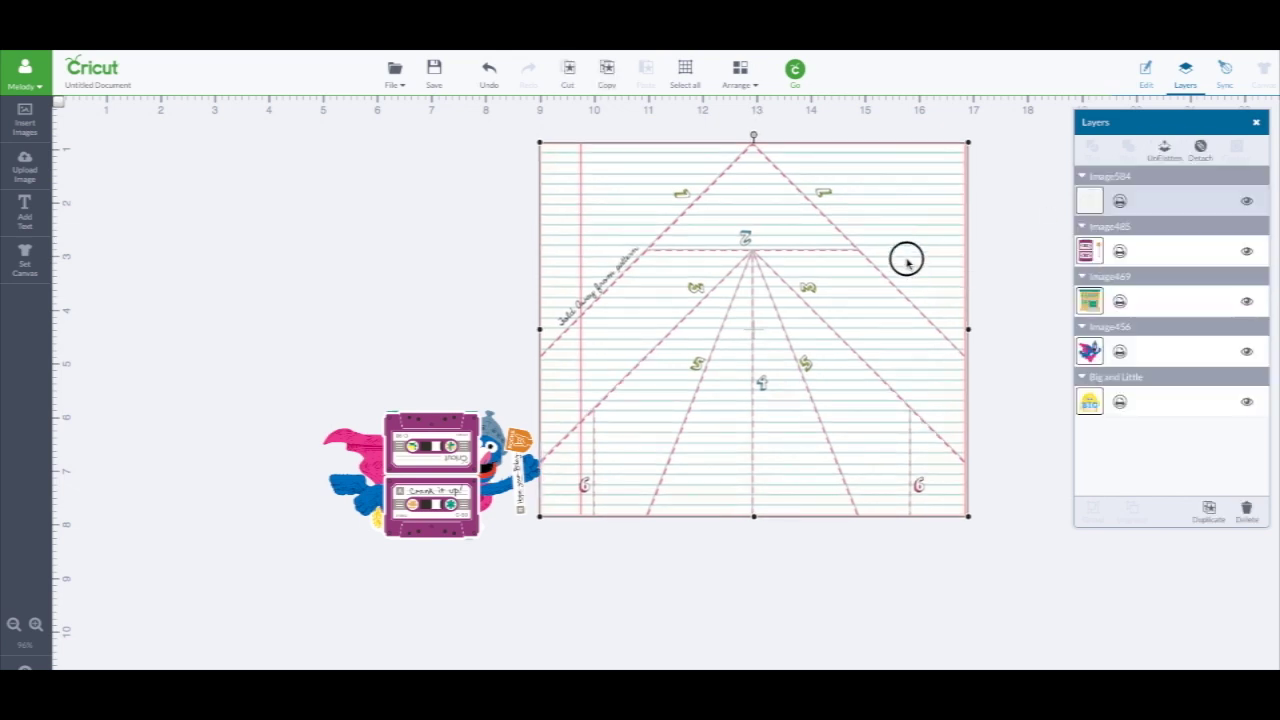
left_click_drag(907, 260, 967, 270)
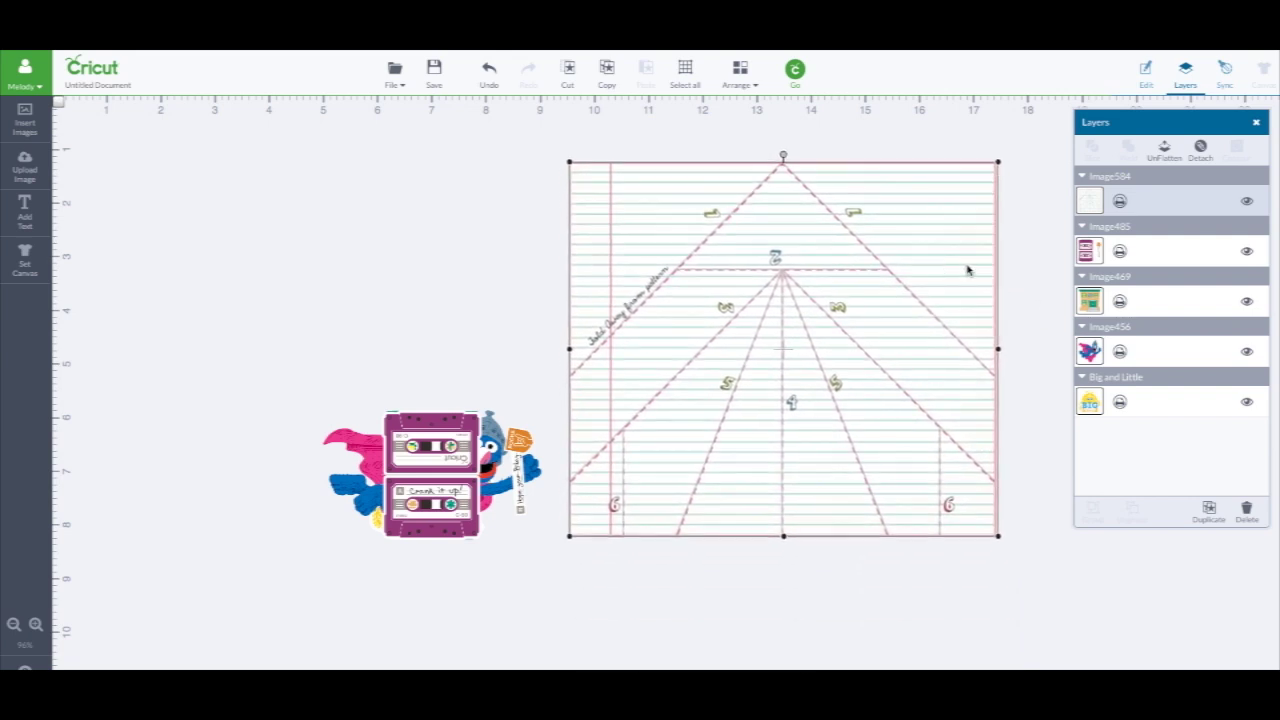
left_click(1201, 150)
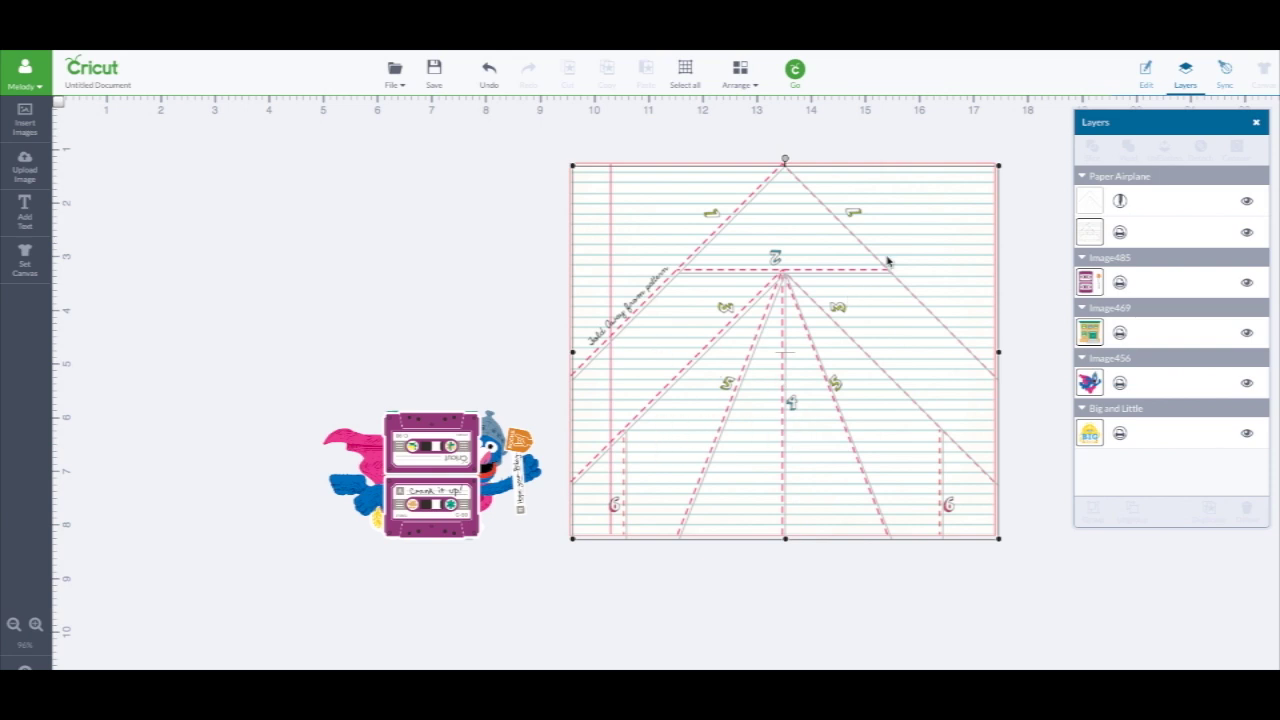
mouse_move(883, 270)
left_mouse_down()
mouse_move(407, 263)
mouse_move(420, 257)
mouse_move(414, 229)
mouse_move(416, 244)
left_mouse_up()
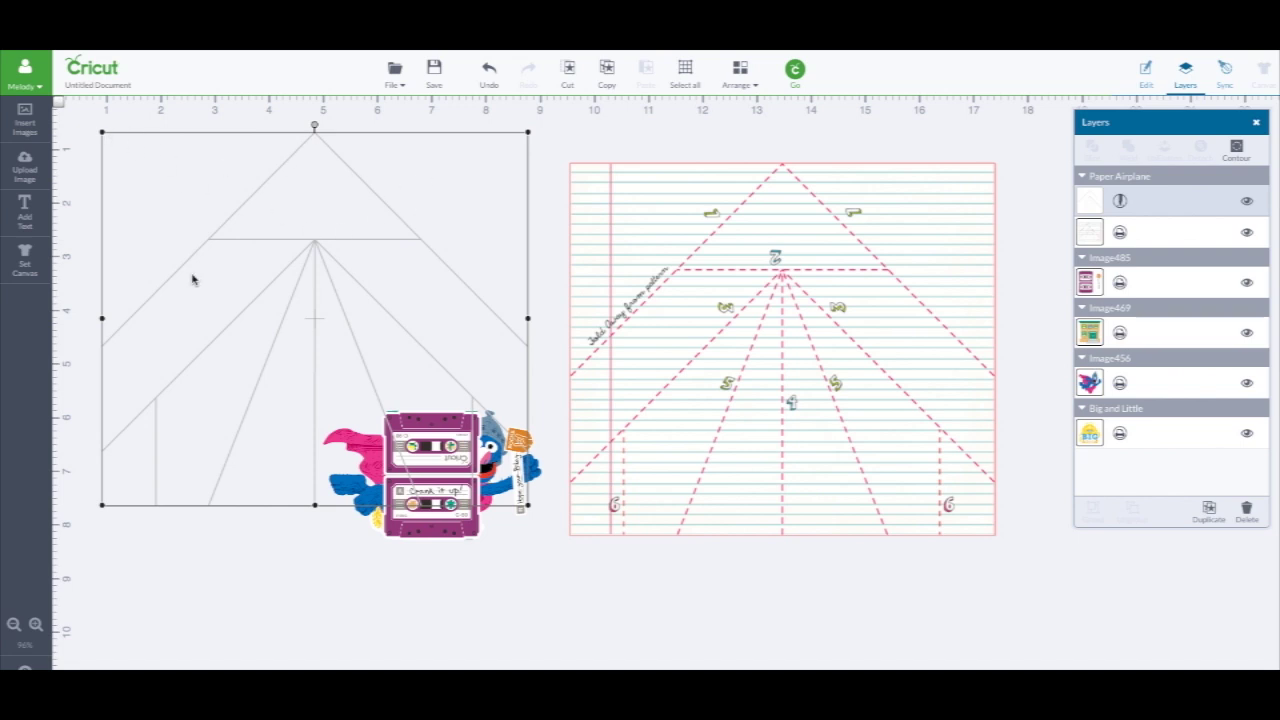
mouse_move(317, 318)
left_mouse_down()
mouse_move(291, 289)
mouse_move(309, 266)
mouse_move(266, 271)
mouse_move(543, 314)
mouse_move(649, 305)
mouse_move(400, 266)
mouse_move(826, 360)
mouse_move(789, 306)
left_mouse_up()
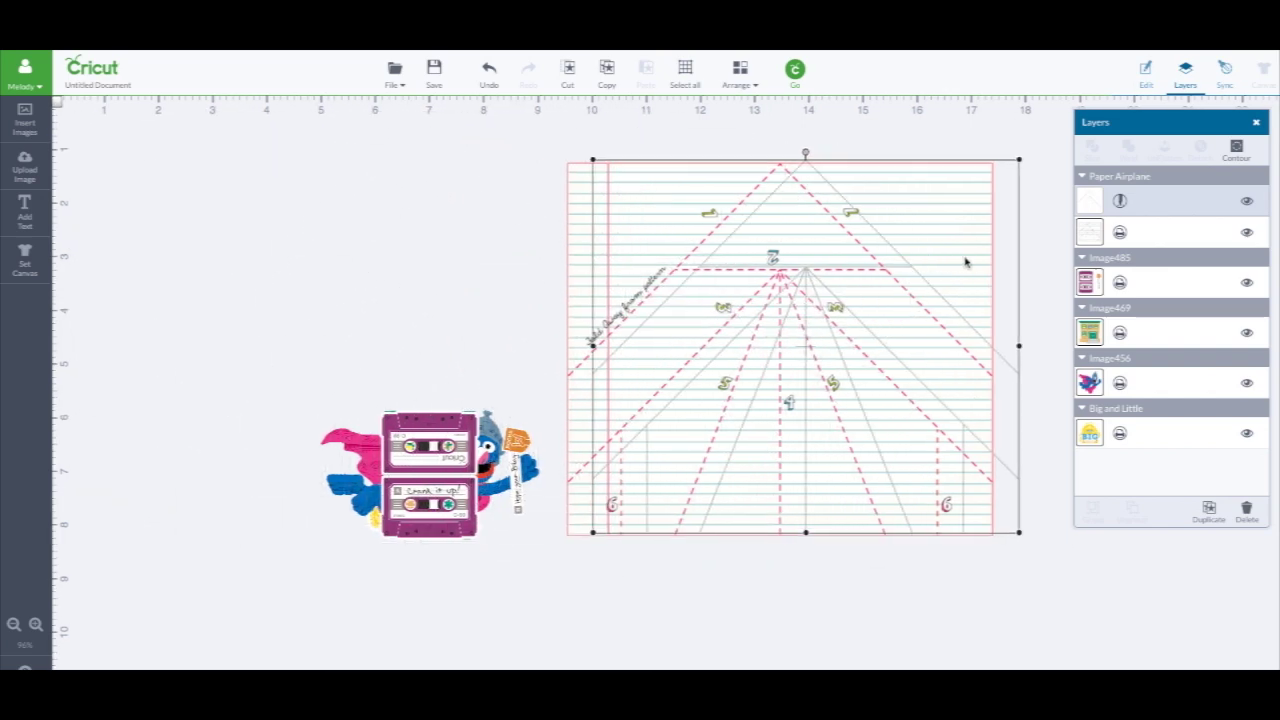
left_click(1246, 201)
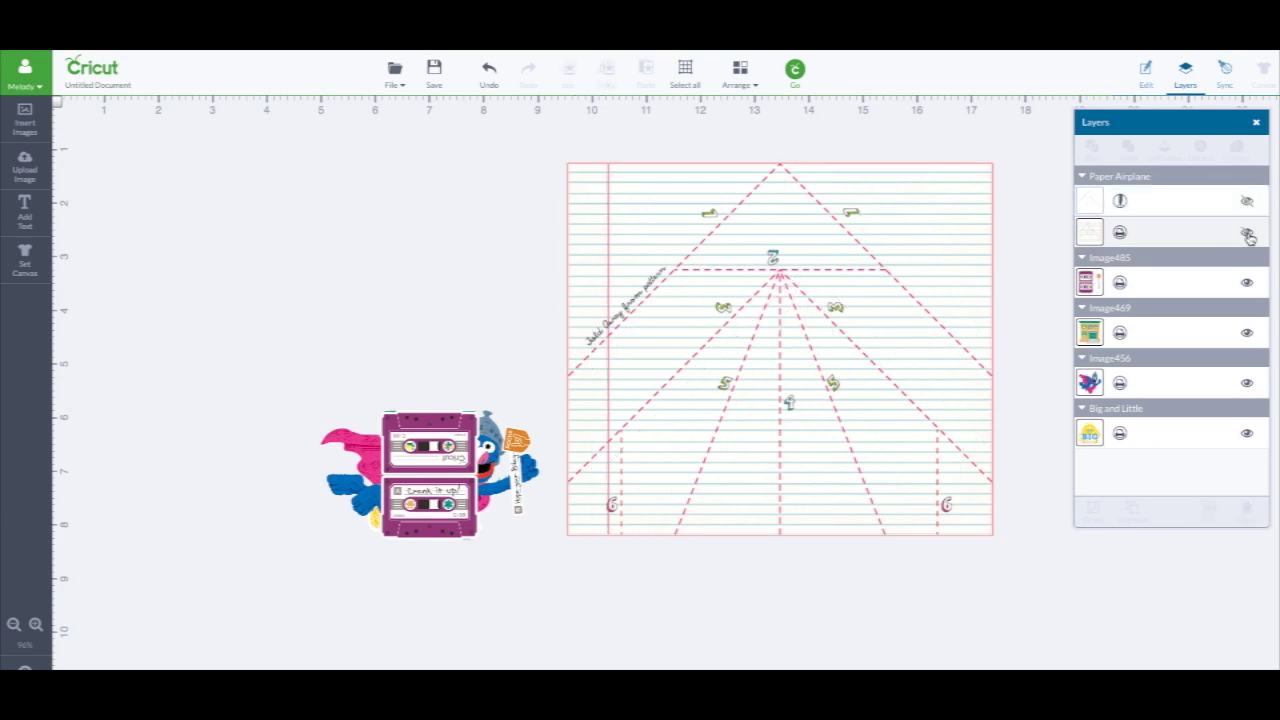
Hide the printed paper airplane template and move the cassette group off Grover.
left_click(1247, 233)
mouse_move(409, 447)
left_mouse_down()
mouse_move(654, 290)
mouse_move(331, 557)
left_mouse_up()
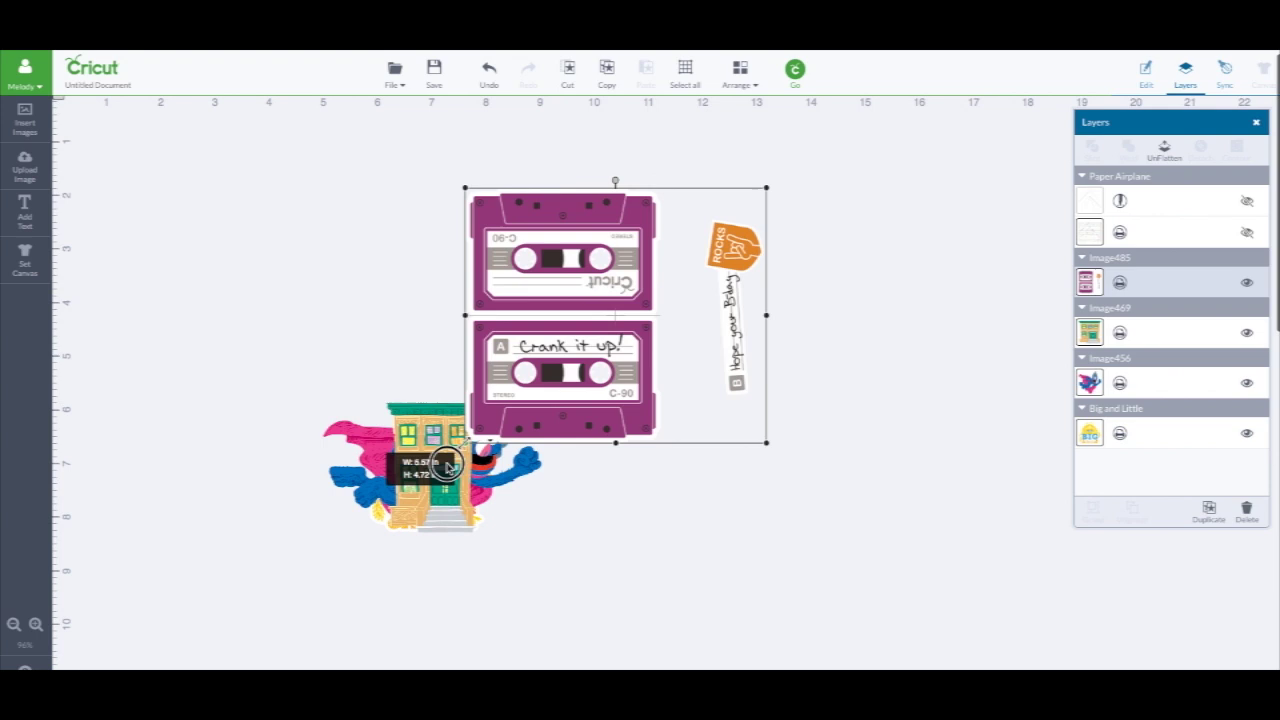
left_click_drag(503, 460, 687, 391)
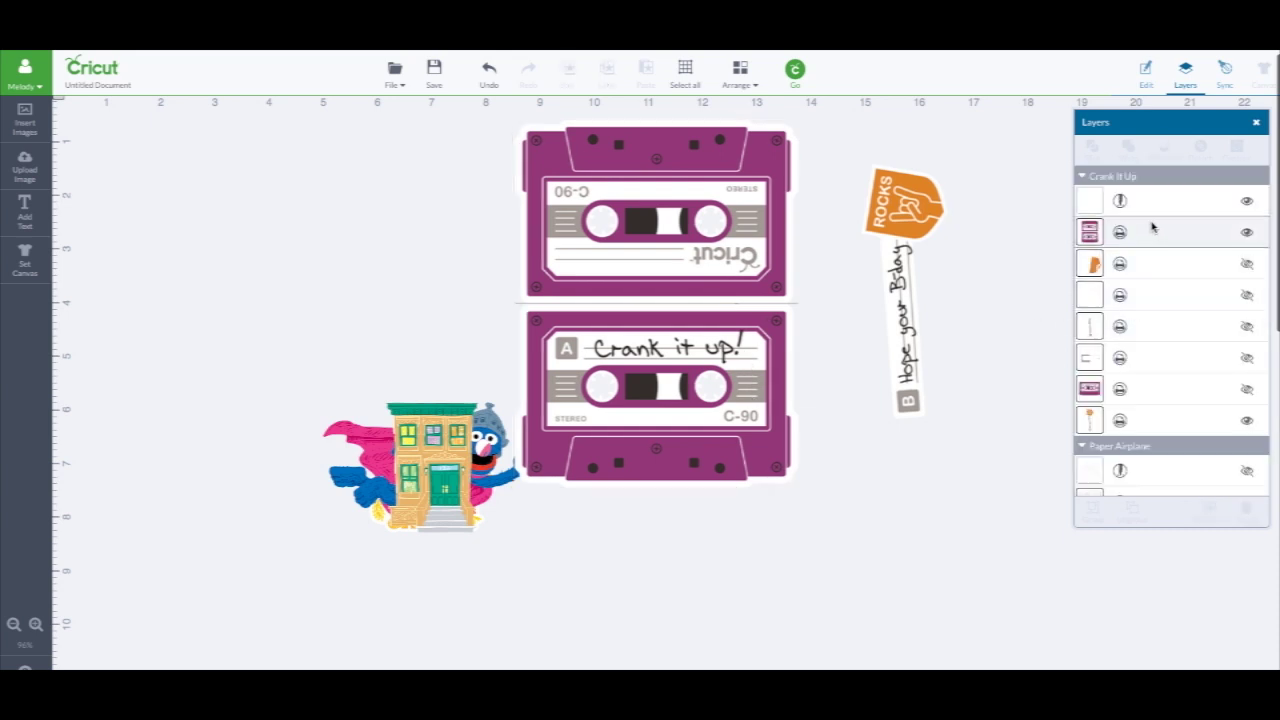
Make the hidden cassette layers visible, hiding the ROCKS birthday strip.
left_click(1248, 265)
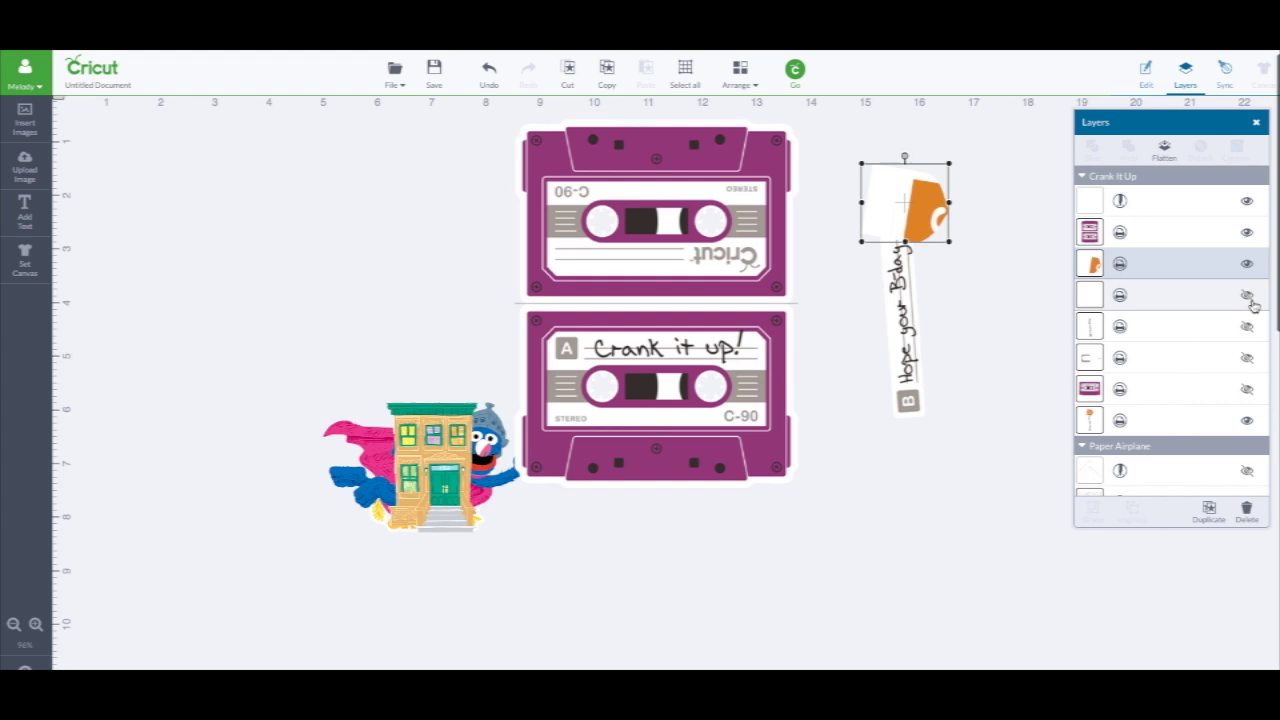
left_click(1248, 295)
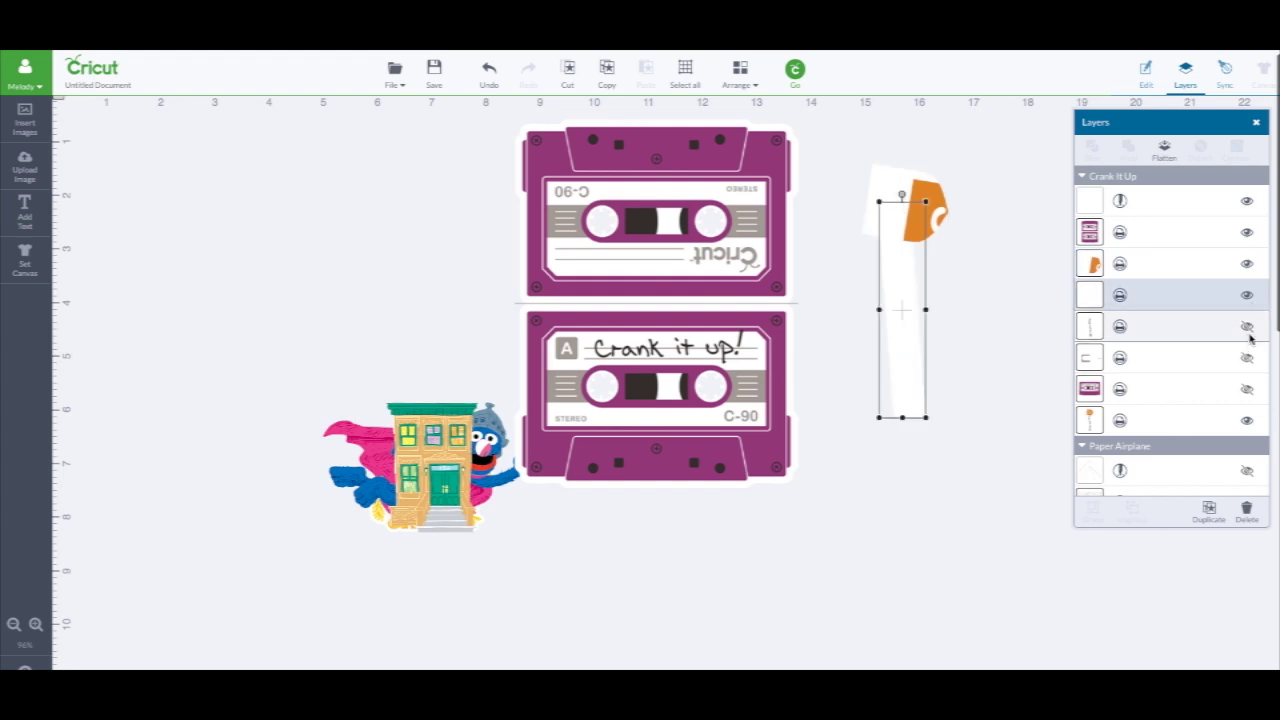
left_click(1248, 326)
left_click(1248, 357)
left_click(1248, 389)
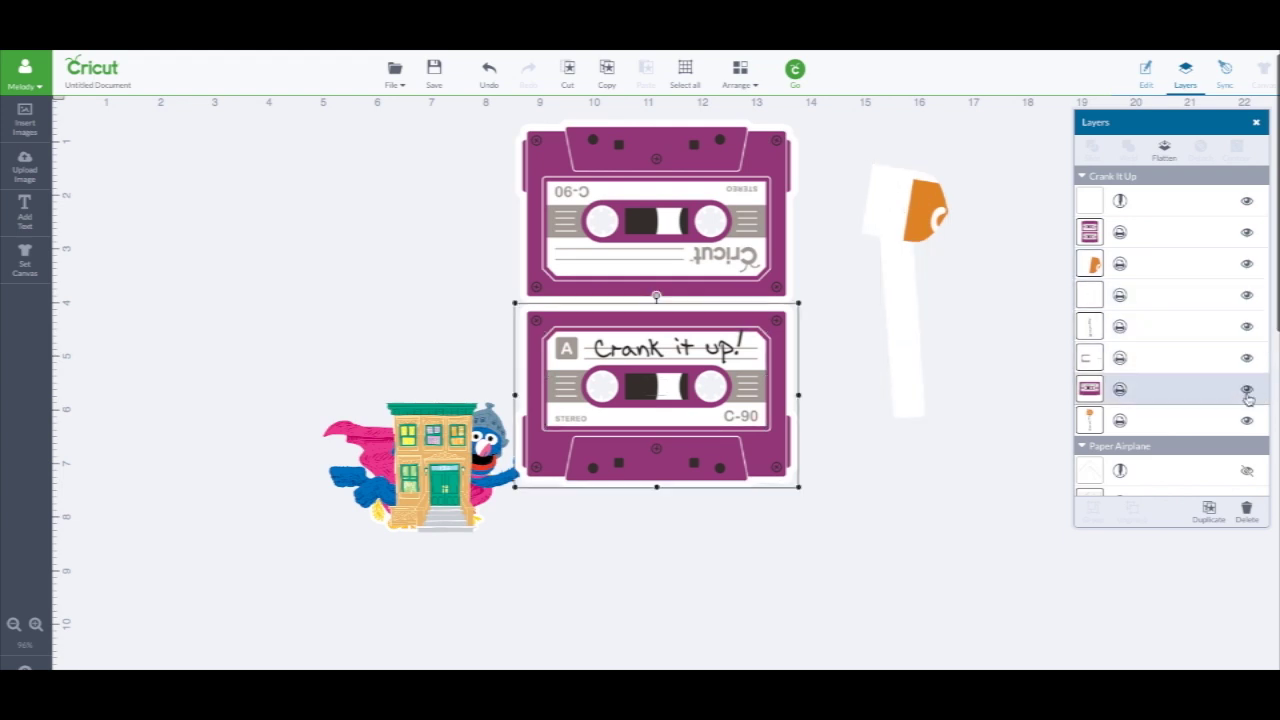
left_click(1247, 421)
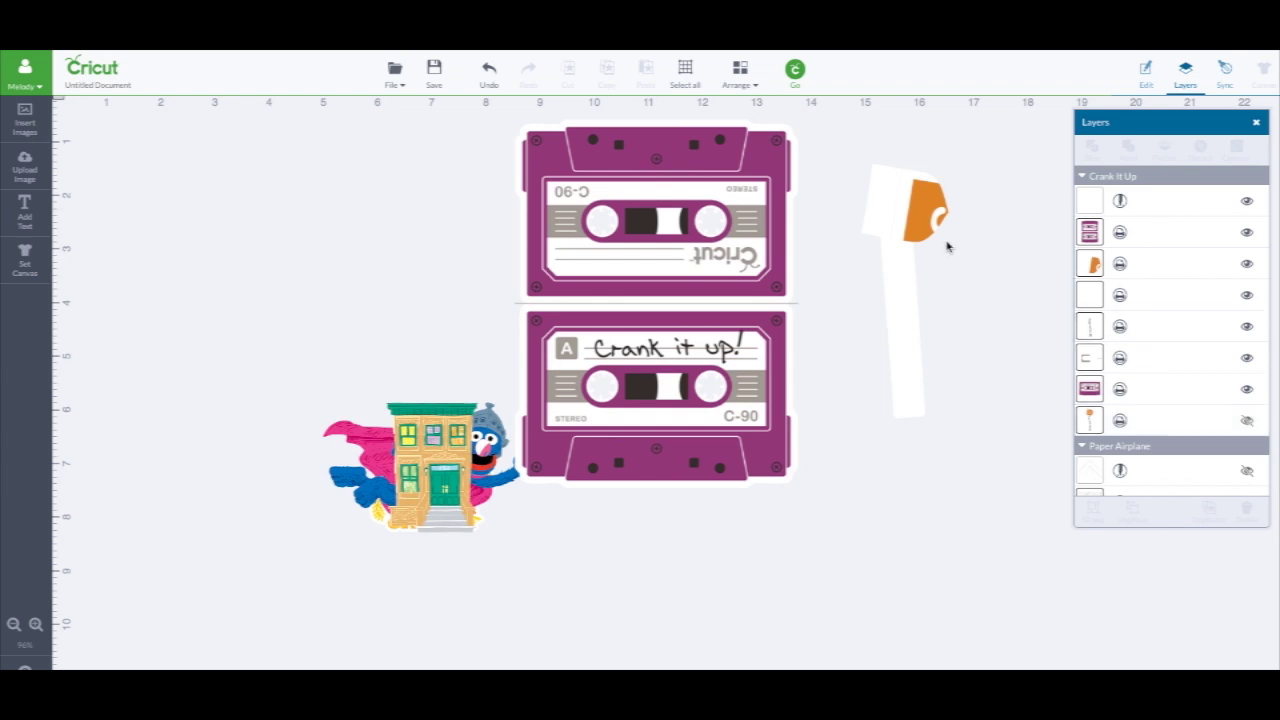
Spread the orange tag, white backing and ROCKS strip pieces beside the cassettes.
mouse_move(921, 226)
left_mouse_down()
mouse_move(905, 236)
mouse_move(960, 257)
mouse_move(1000, 249)
mouse_move(929, 226)
mouse_move(951, 208)
mouse_move(973, 214)
left_mouse_up()
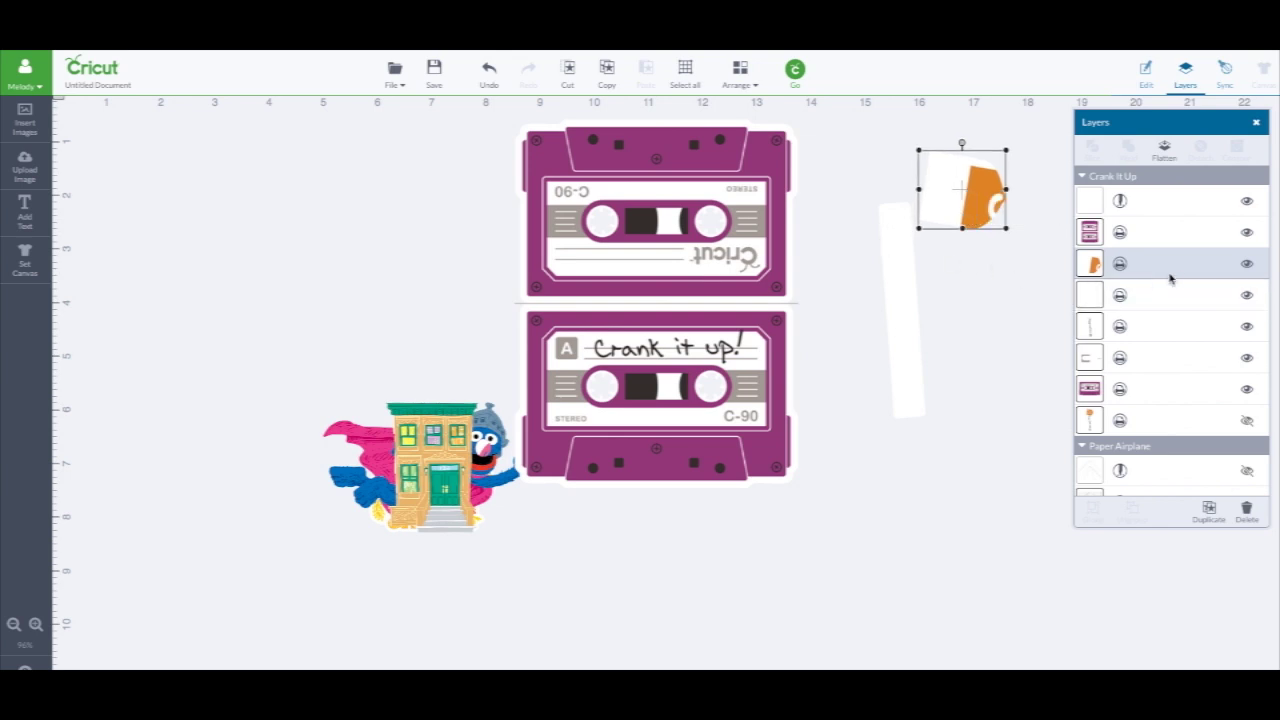
left_click(1245, 425)
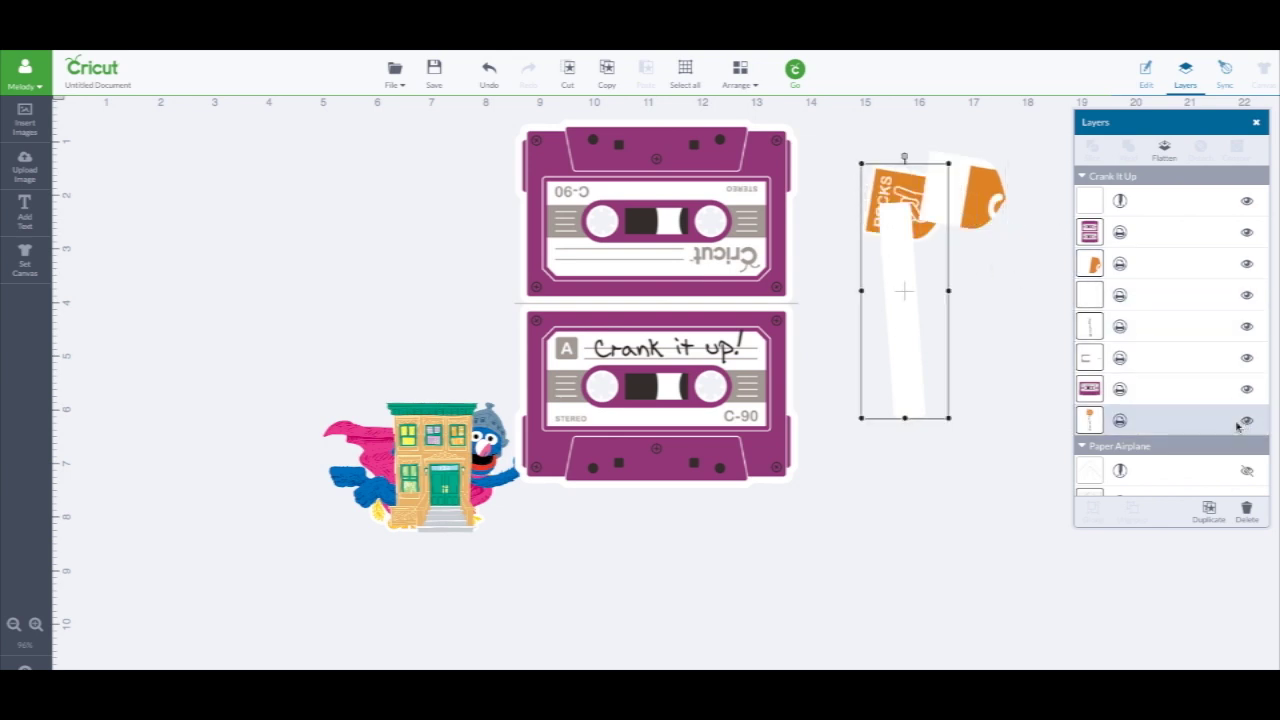
mouse_move(903, 251)
left_mouse_down()
mouse_move(891, 285)
mouse_move(837, 282)
mouse_move(931, 341)
mouse_move(991, 310)
left_mouse_up()
mouse_move(909, 323)
left_mouse_down()
mouse_move(906, 343)
mouse_move(900, 313)
left_mouse_up()
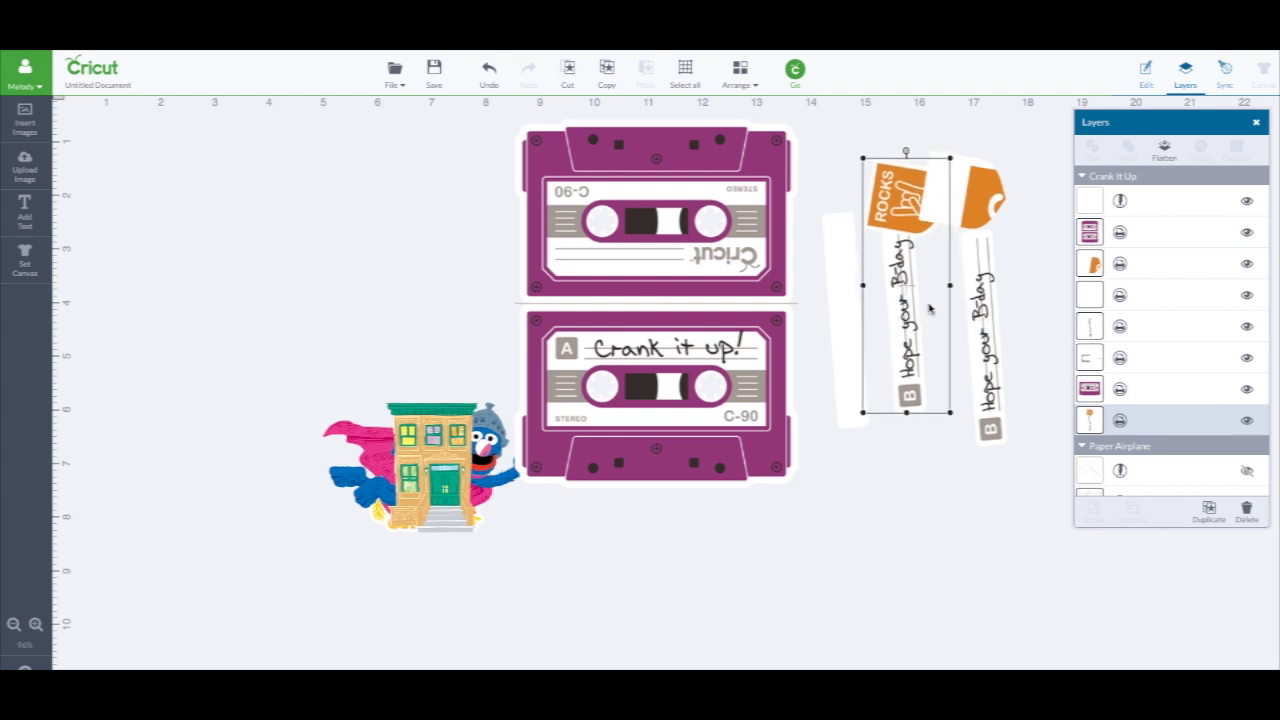
mouse_move(983, 197)
left_mouse_down()
mouse_move(1005, 190)
mouse_move(1001, 204)
left_mouse_up()
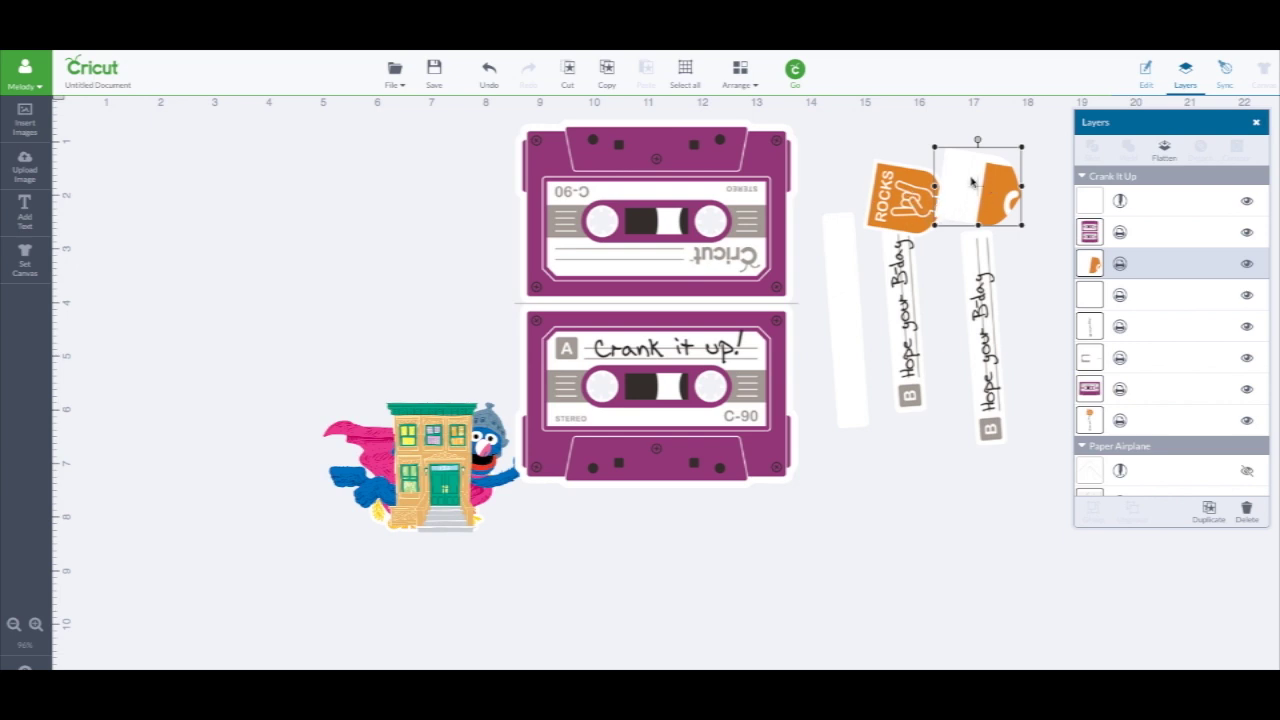
left_click_drag(989, 197, 1007, 211)
mouse_move(914, 202)
left_mouse_down()
mouse_move(921, 218)
mouse_move(956, 193)
left_mouse_up()
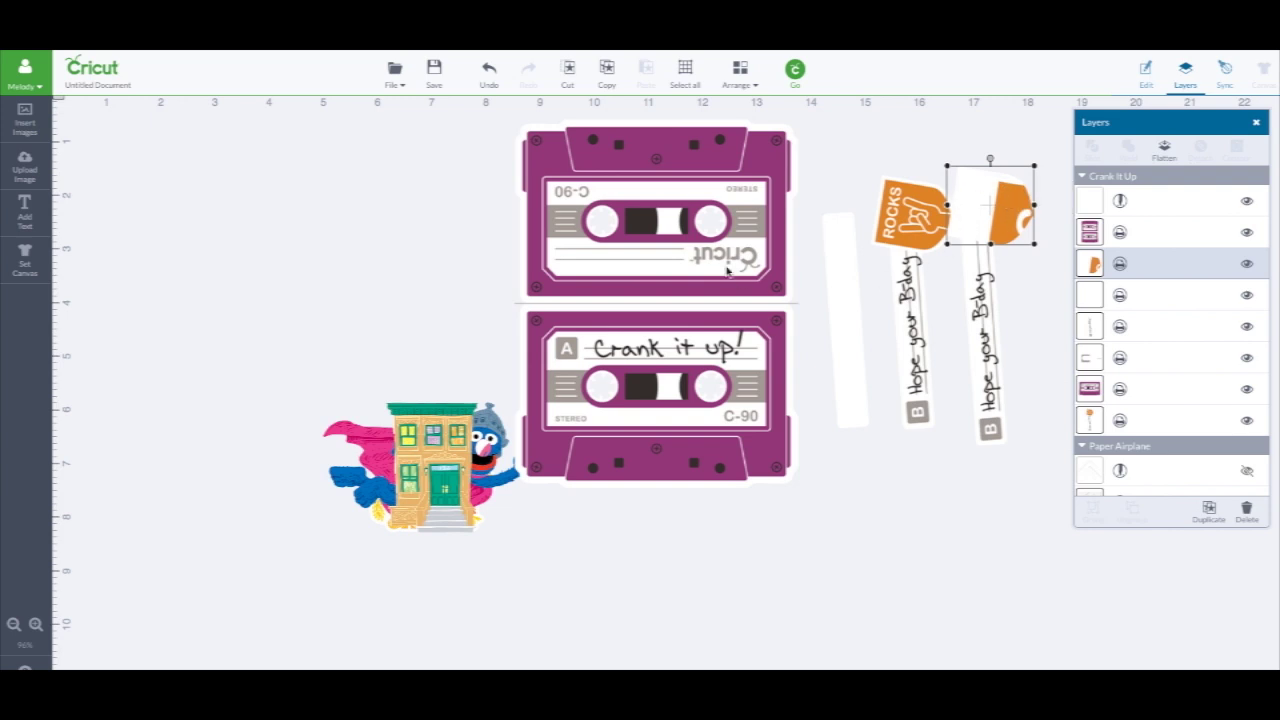
left_click_drag(727, 270, 773, 292)
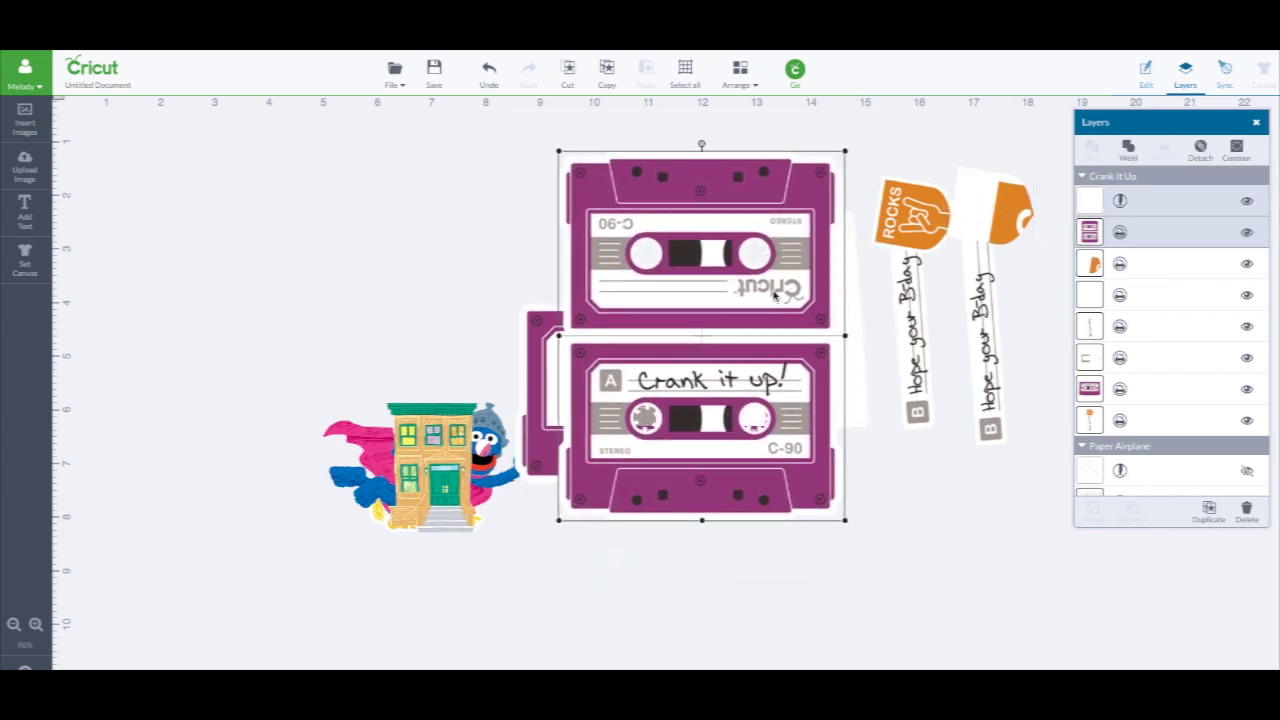
Pull the stacked cassettes apart and marquee-select the grey window piece with the orange tag.
left_click_drag(714, 286, 712, 300)
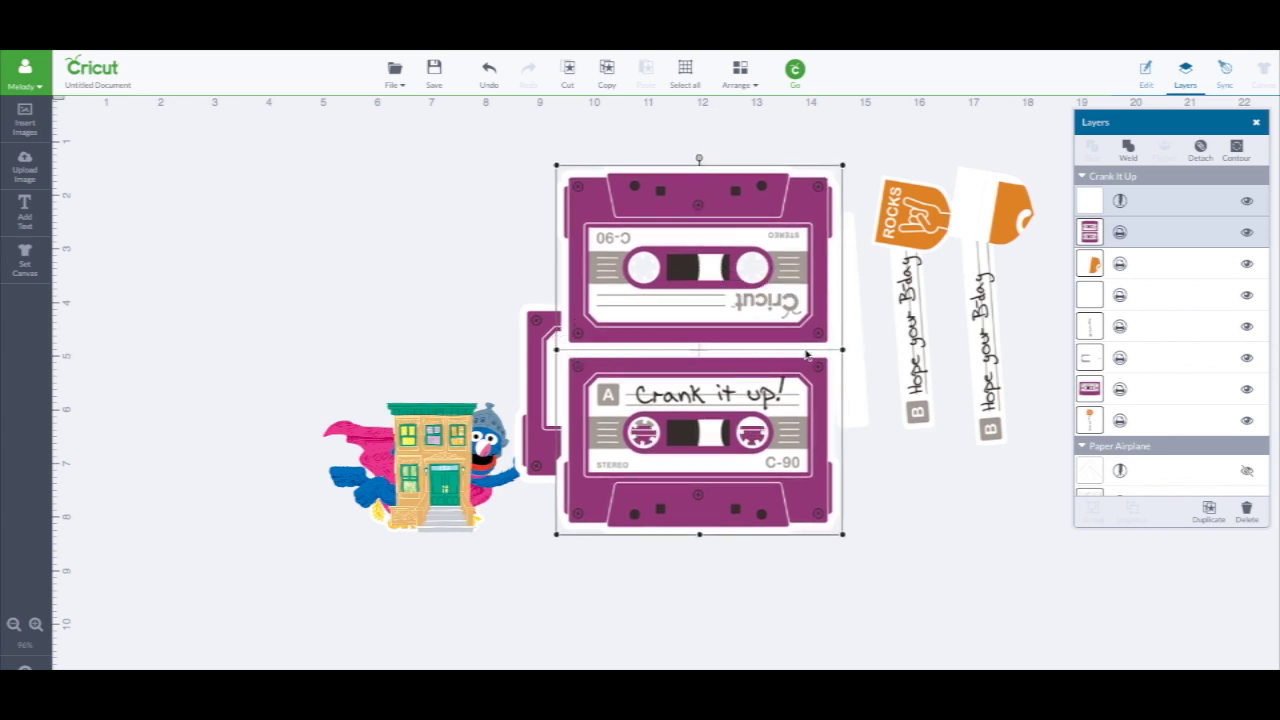
left_click_drag(719, 283, 898, 356)
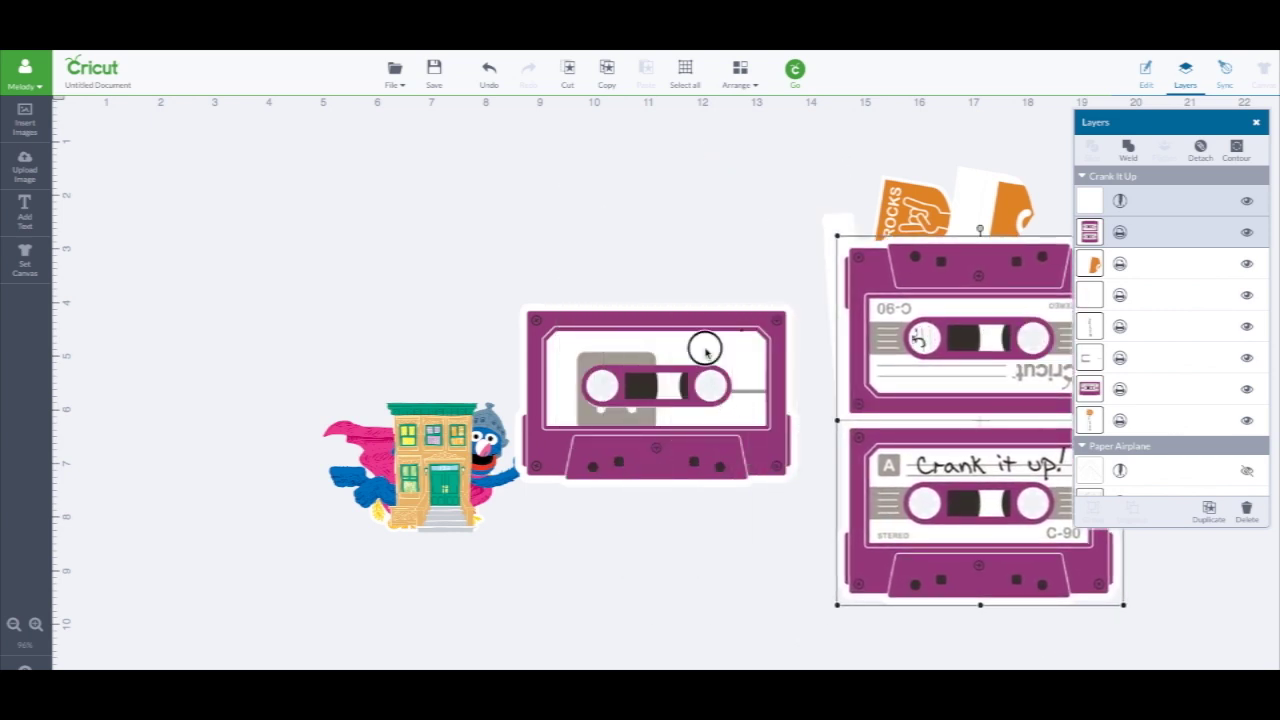
left_click_drag(705, 350, 705, 195)
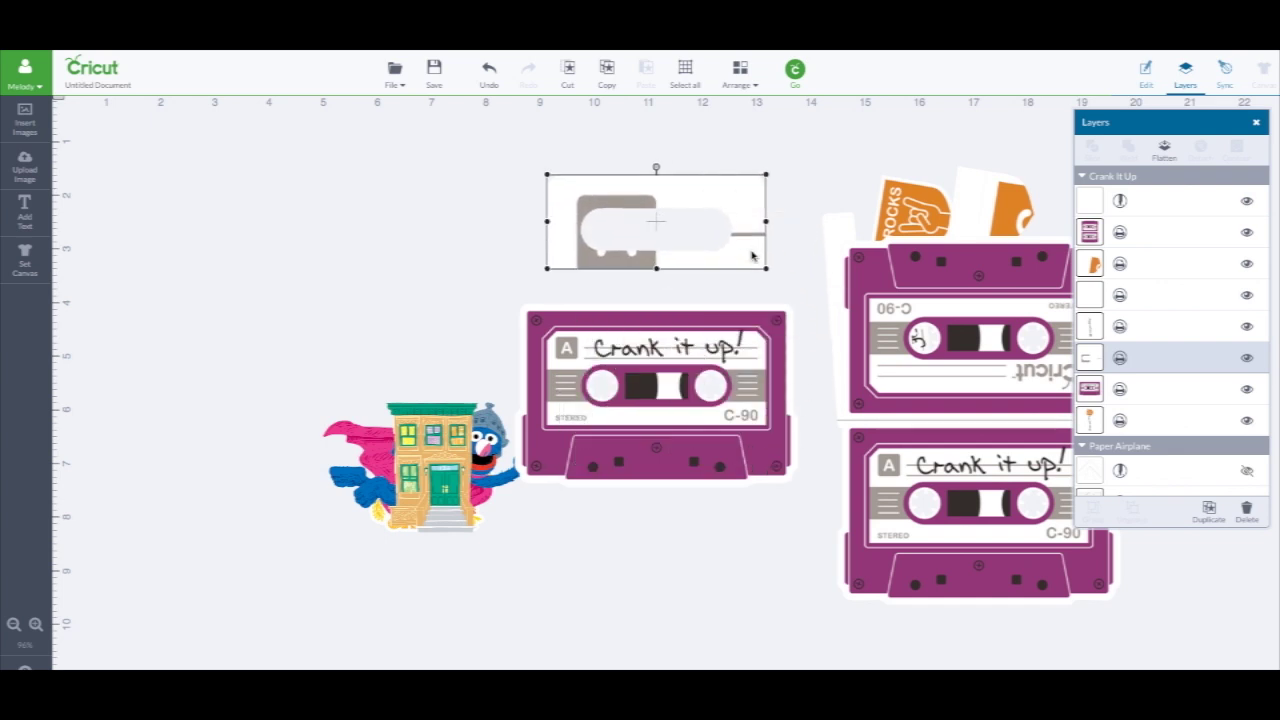
mouse_move(752, 256)
left_mouse_down()
mouse_move(750, 408)
mouse_move(731, 234)
left_mouse_up()
left_click_drag(737, 344, 785, 332)
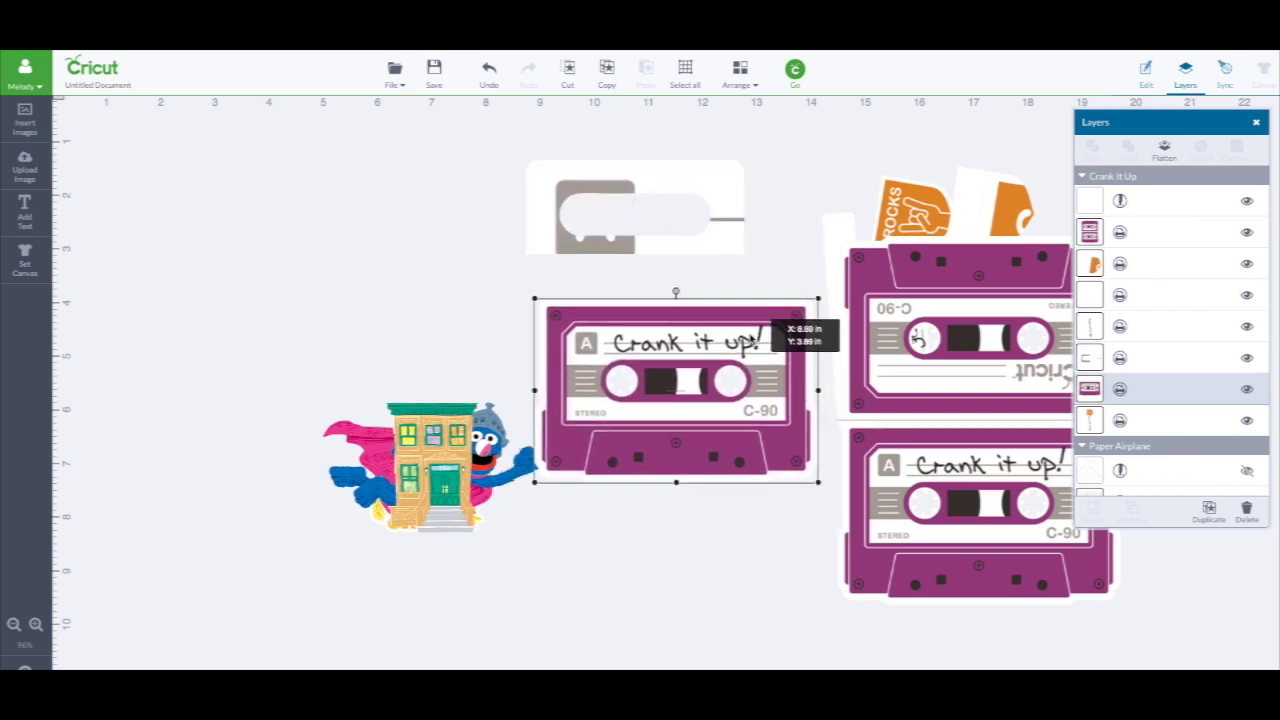
left_click_drag(920, 340, 732, 325)
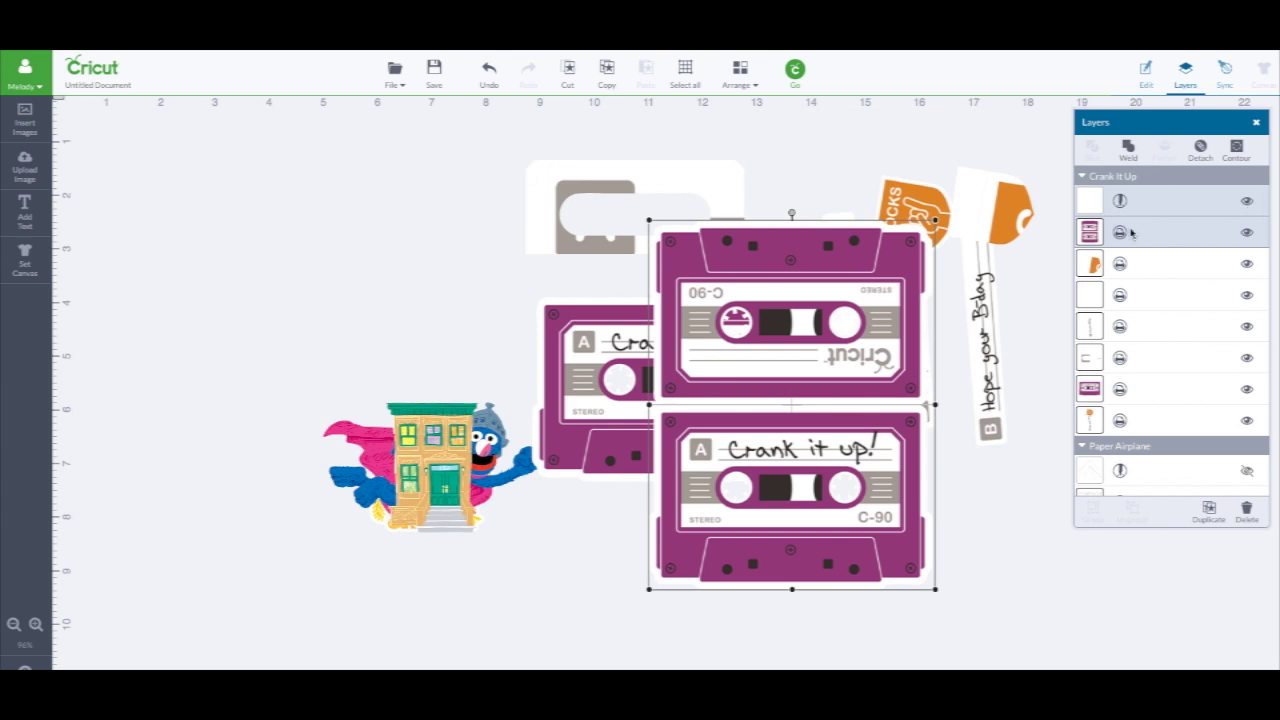
mouse_move(507, 139)
left_mouse_down()
mouse_move(1033, 440)
mouse_move(1036, 424)
left_mouse_up()
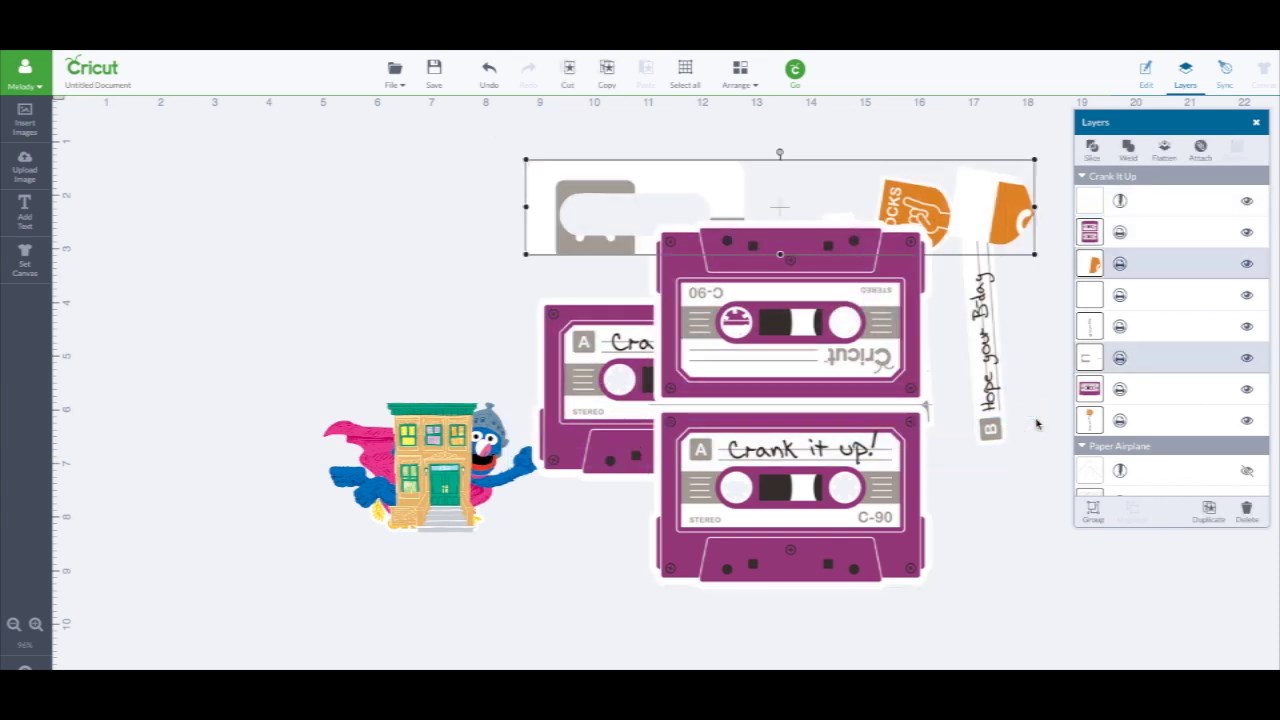
Delete the grey window and tag, select the leftover cassette pieces and strips, and move the building.
left_click(1247, 513)
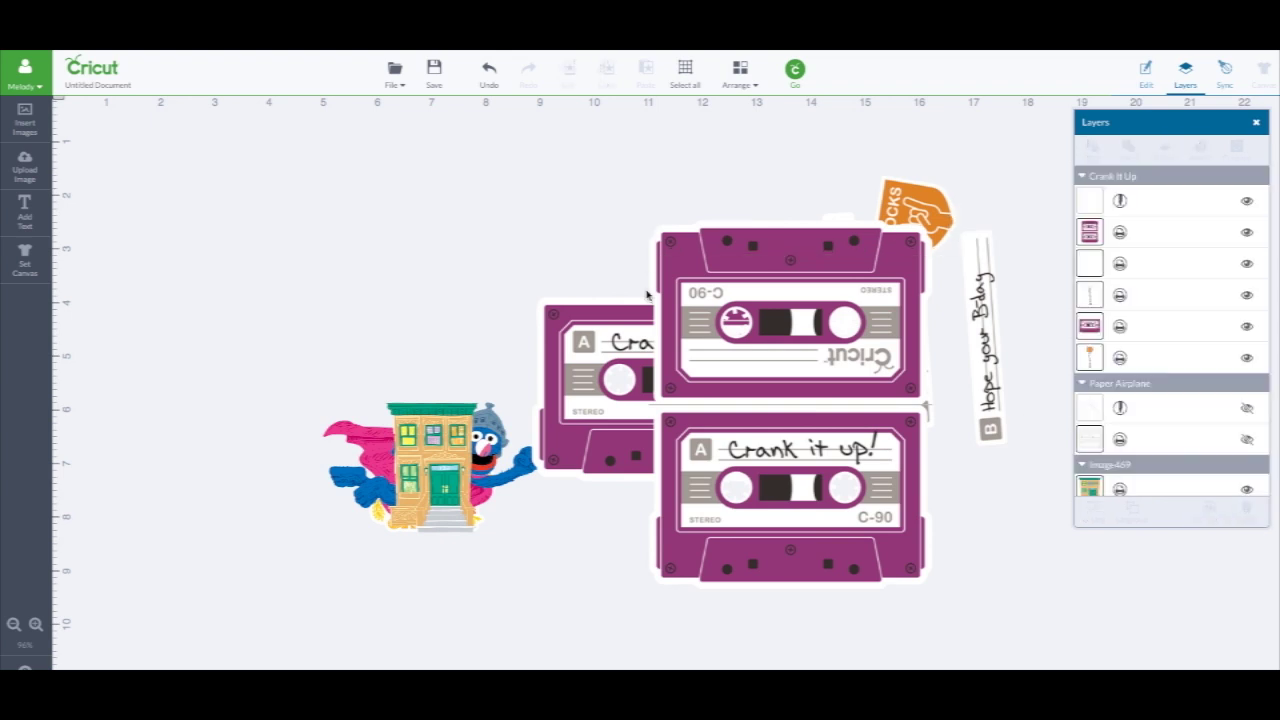
left_click(605, 300)
left_click(757, 286, "shift")
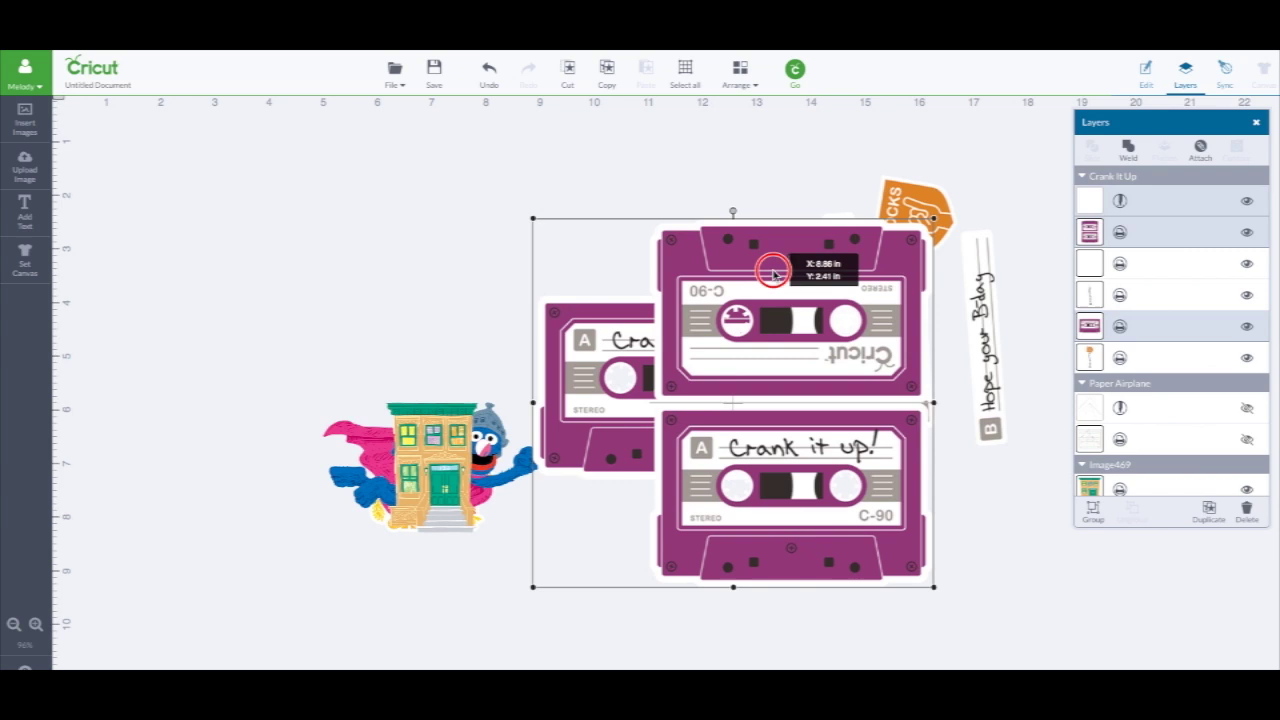
left_click_drag(757, 286, 765, 286)
left_click(989, 265, "shift")
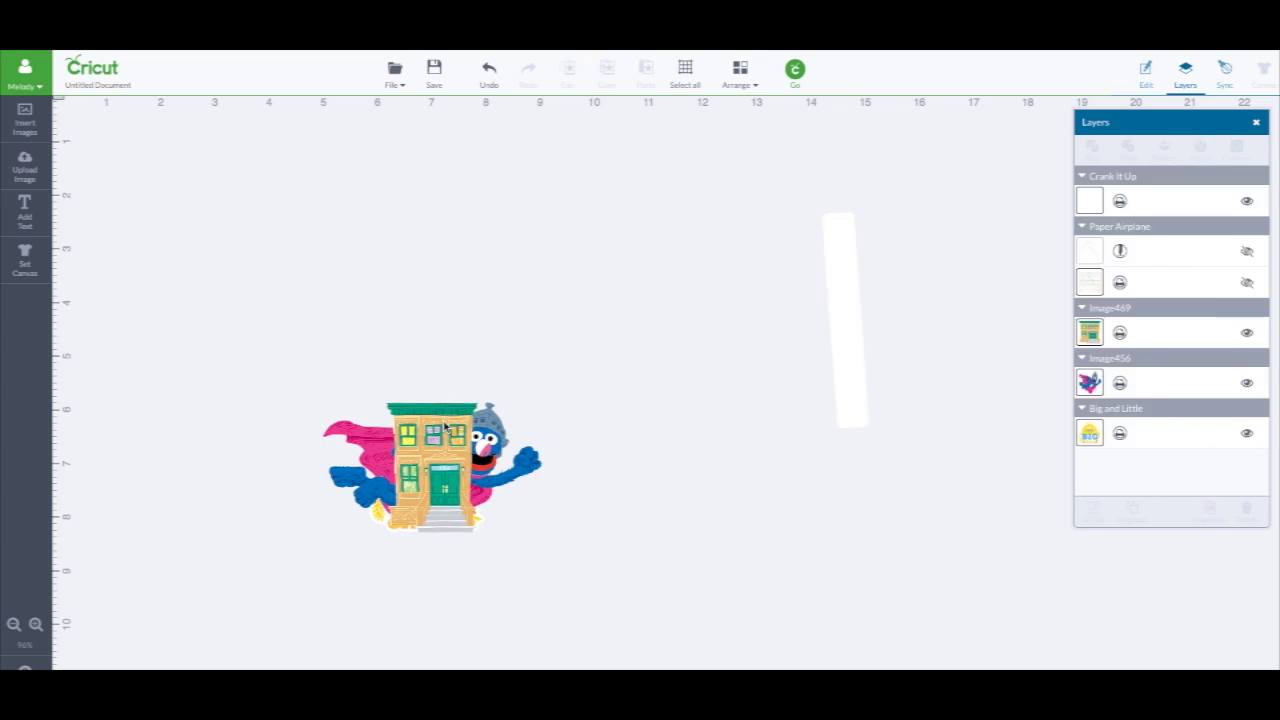
left_click(835, 305)
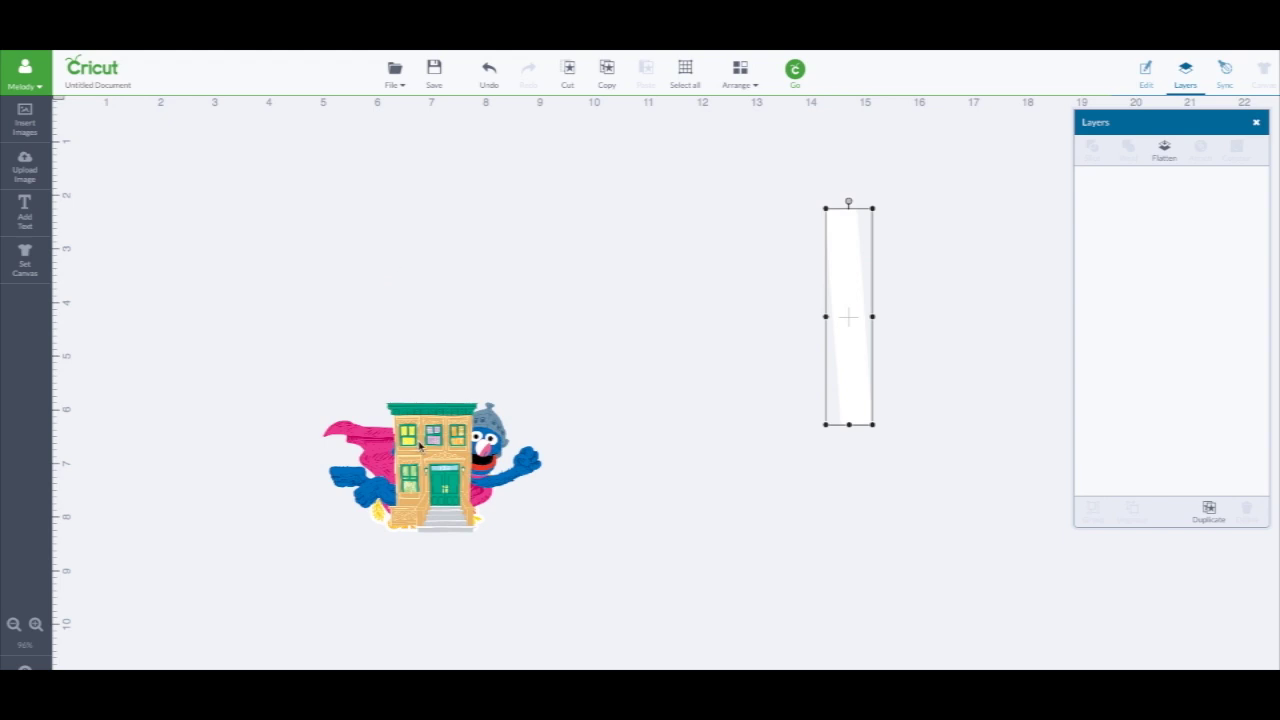
mouse_move(420, 447)
left_mouse_down()
mouse_move(379, 289)
mouse_move(654, 537)
left_mouse_up()
Enlarge the building beside Grover, lift Grover, and enlarge the Big & Little image at lower left.
left_click_drag(400, 385, 743, 410)
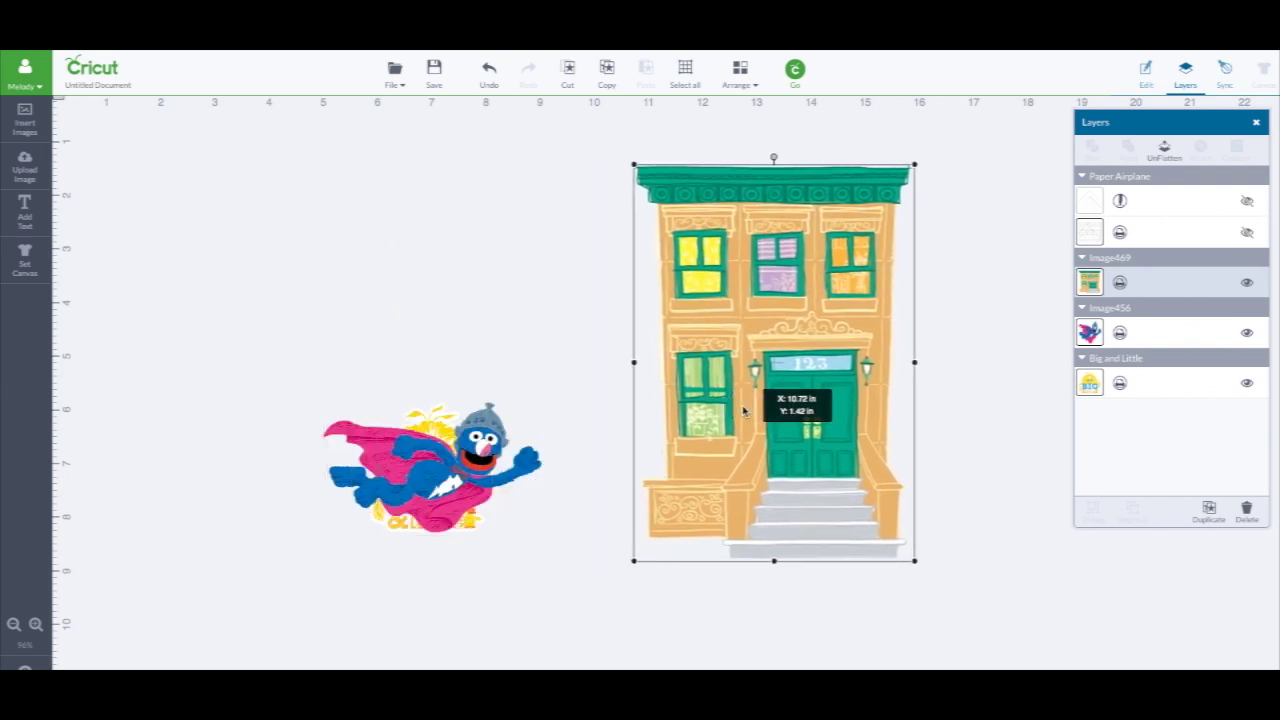
left_click_drag(476, 457, 518, 255)
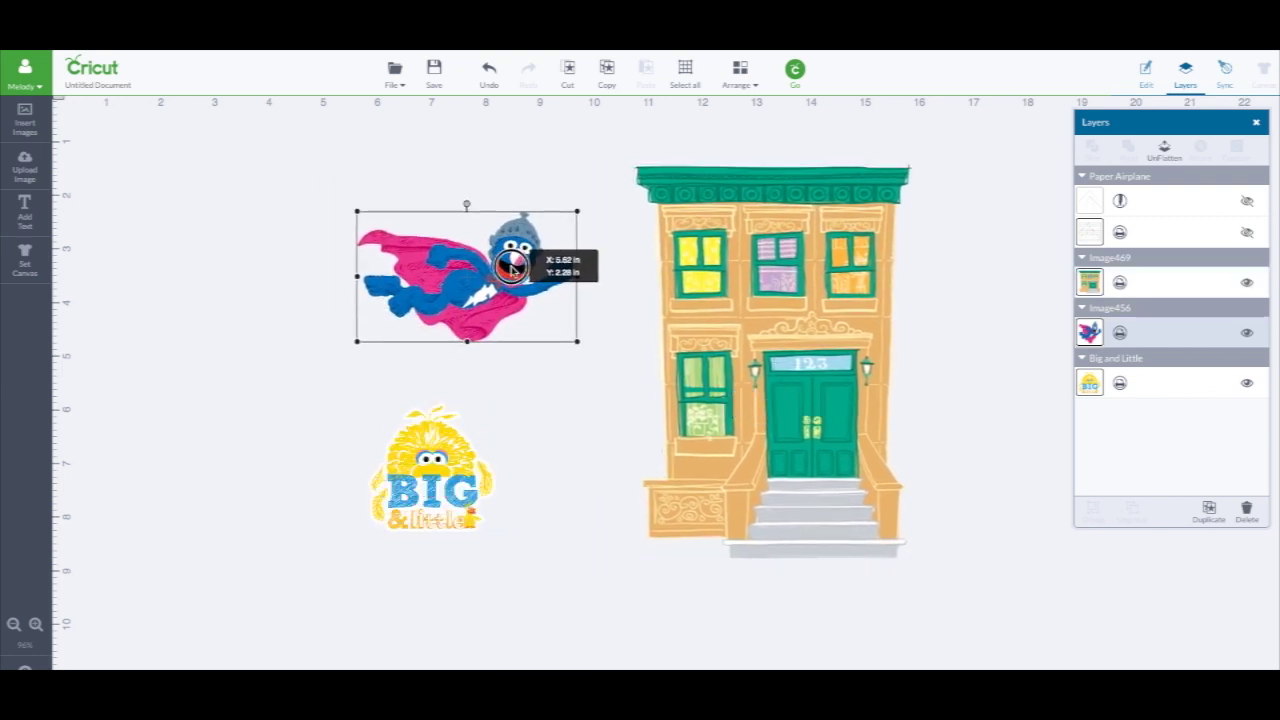
left_click_drag(433, 466, 280, 352)
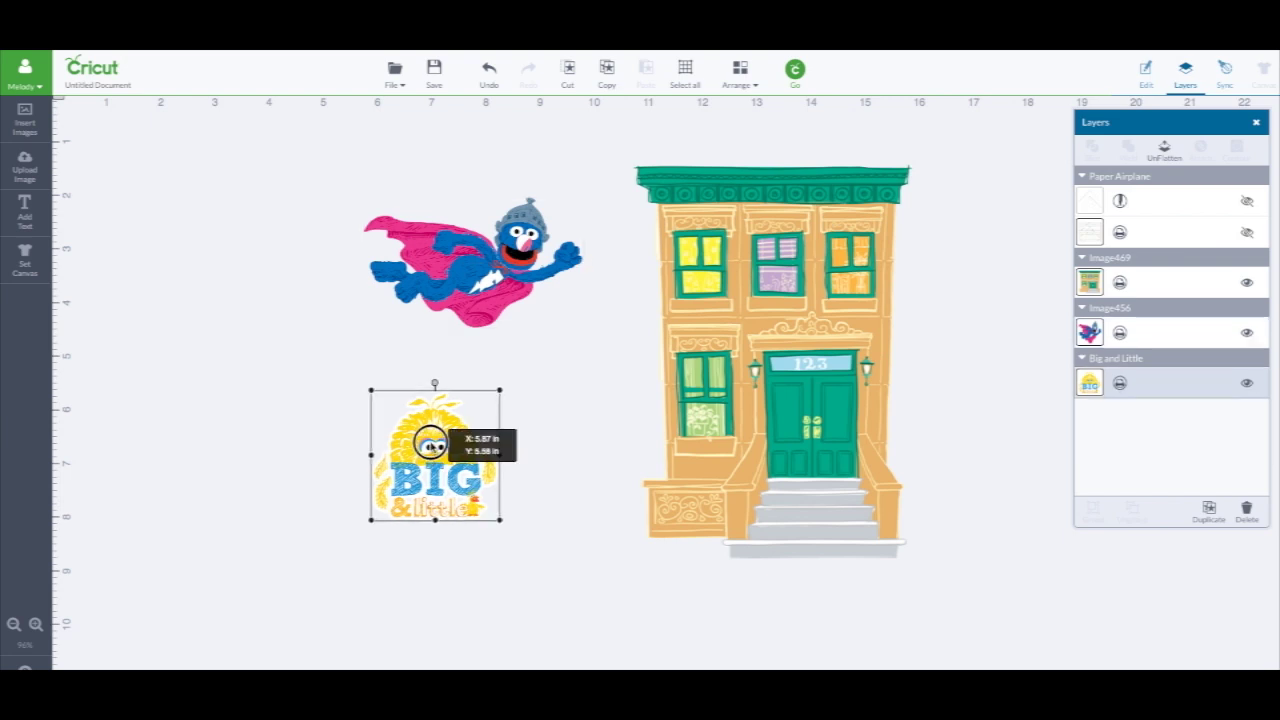
left_click(346, 423)
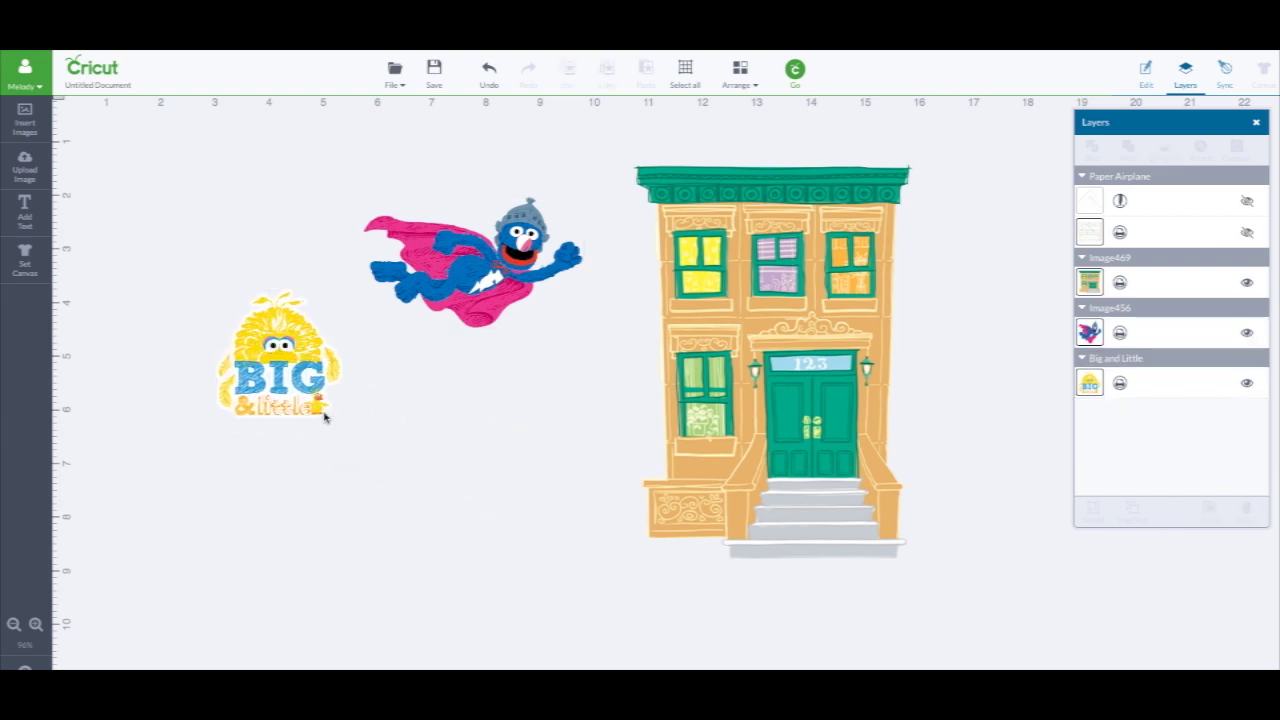
left_click(324, 413)
left_click_drag(342, 423, 496, 572)
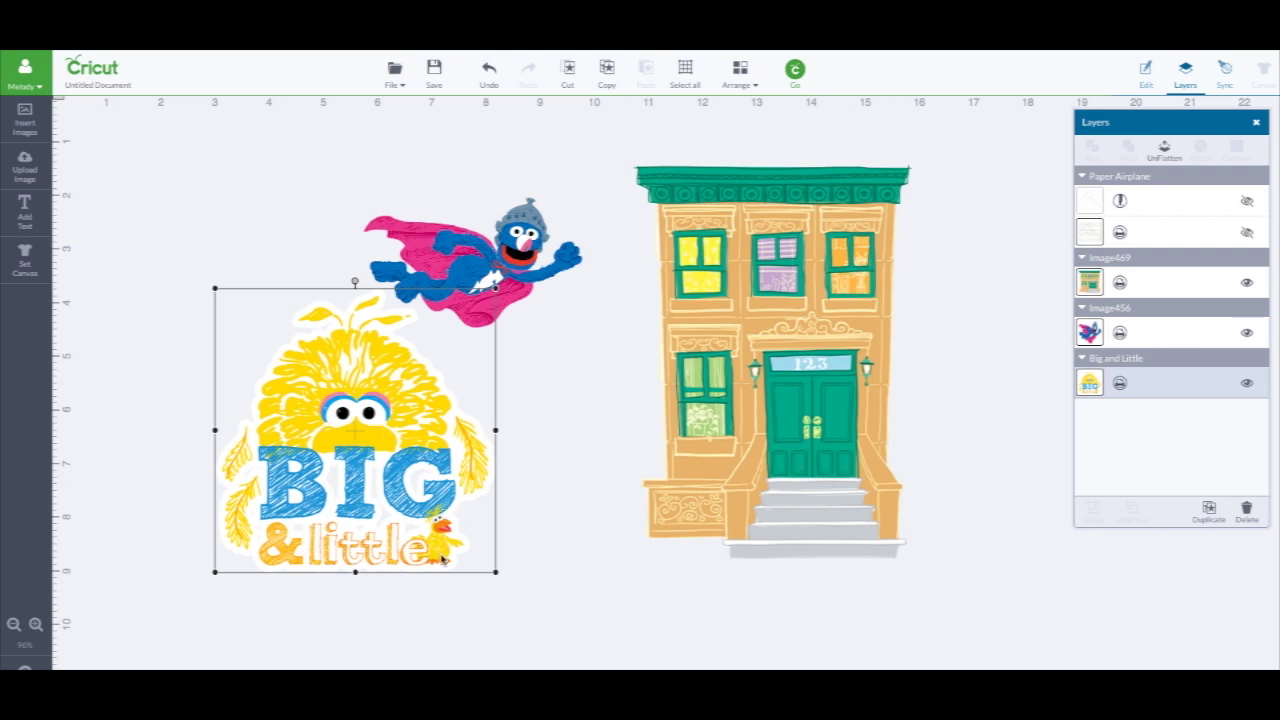
left_click_drag(426, 443, 344, 452)
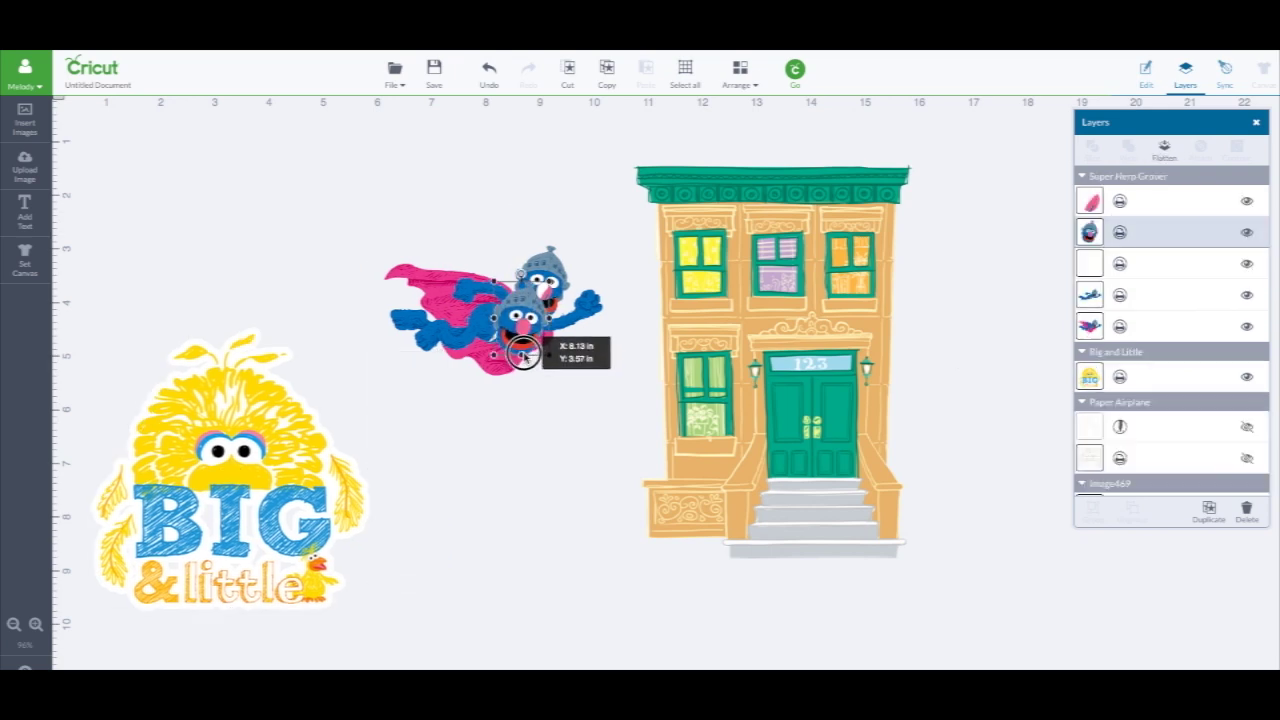
Reposition the Big & Little image and flatten it into one image.
left_click_drag(522, 318, 588, 408)
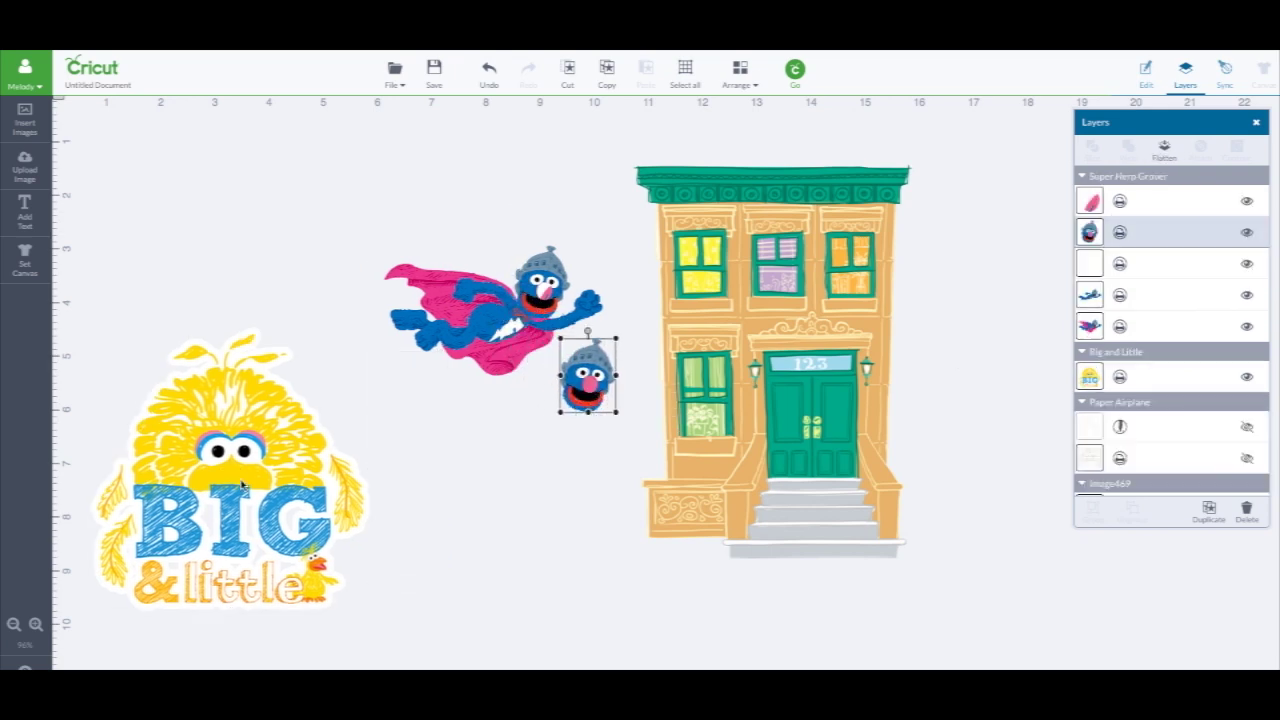
mouse_move(242, 484)
left_mouse_down()
mouse_move(333, 468)
mouse_move(296, 416)
mouse_move(269, 417)
left_mouse_up()
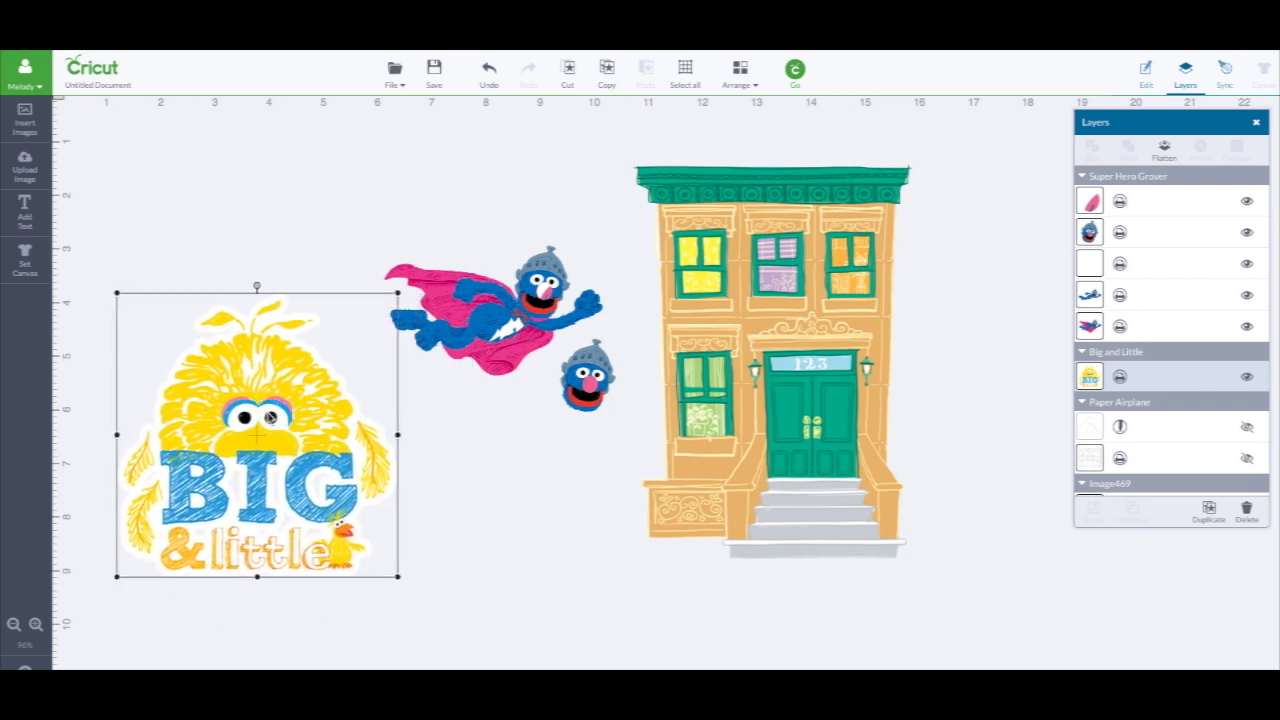
left_click(1165, 150)
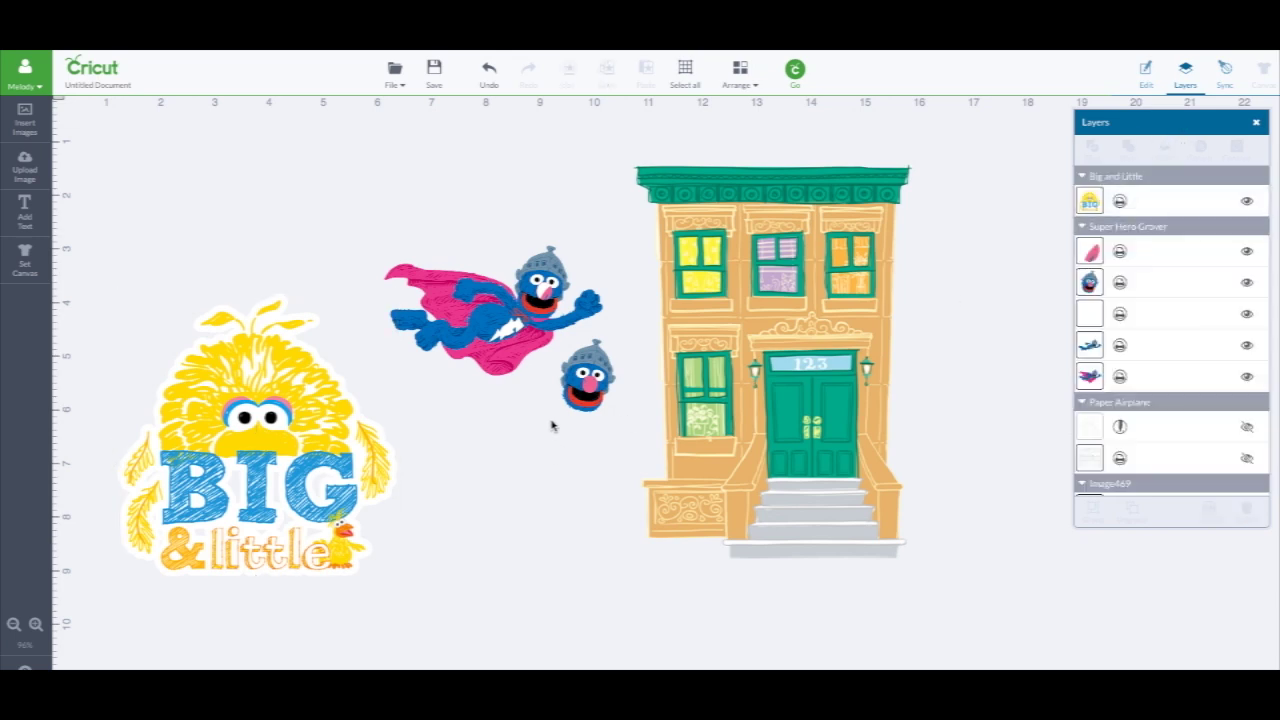
Stack Grover's body, cape and head pieces into one flying figure beside the building.
left_click_drag(597, 373, 603, 355)
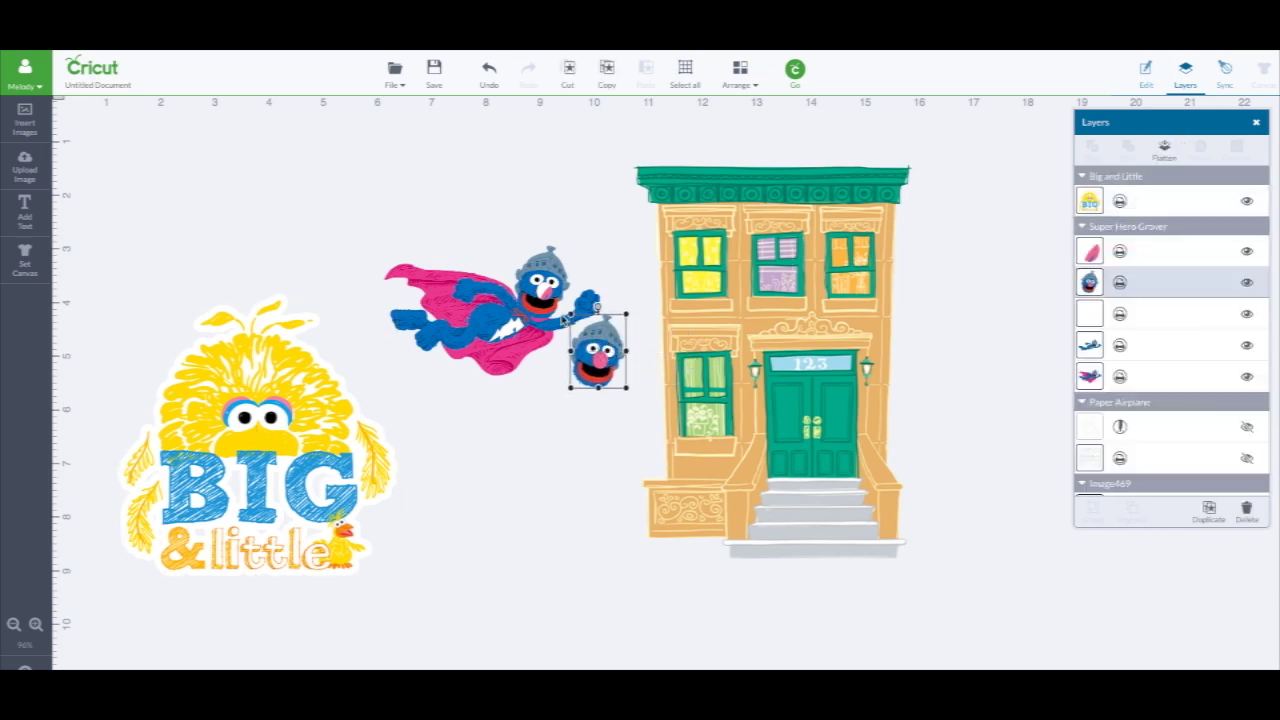
mouse_move(558, 305)
left_mouse_down()
mouse_move(537, 335)
mouse_move(561, 445)
left_mouse_up()
left_click_drag(520, 347, 510, 330)
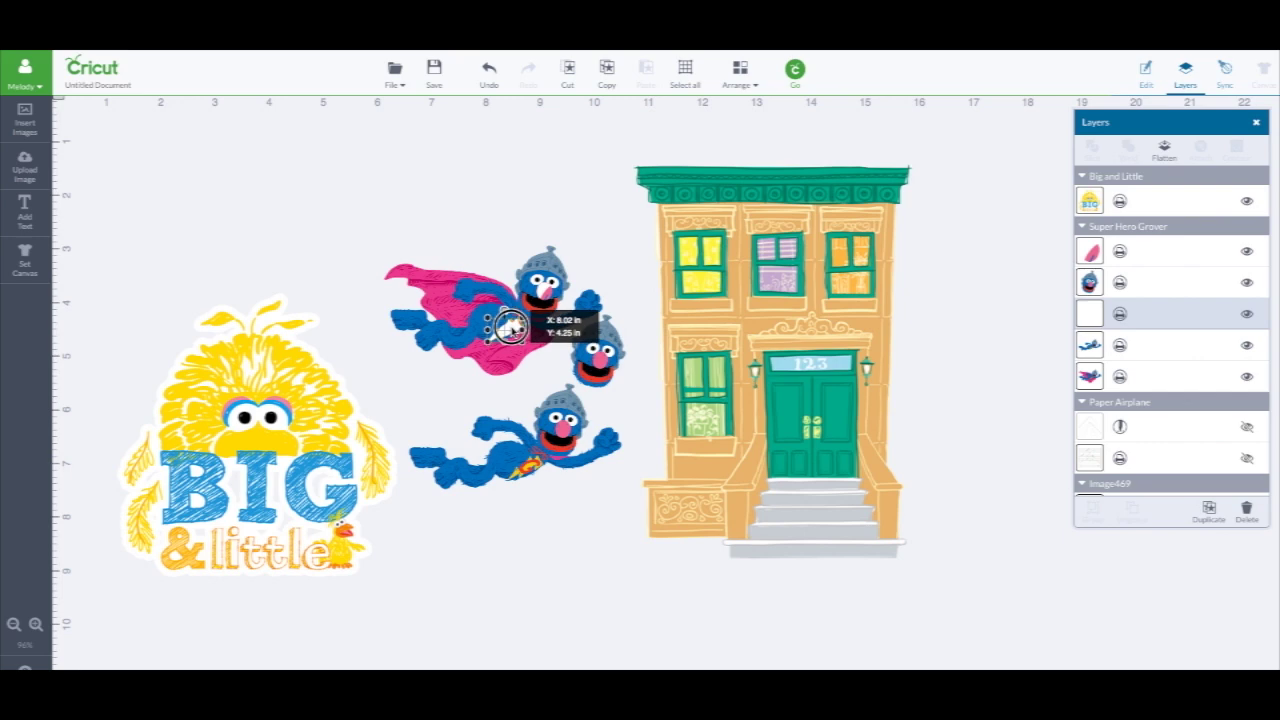
left_click_drag(510, 330, 433, 390)
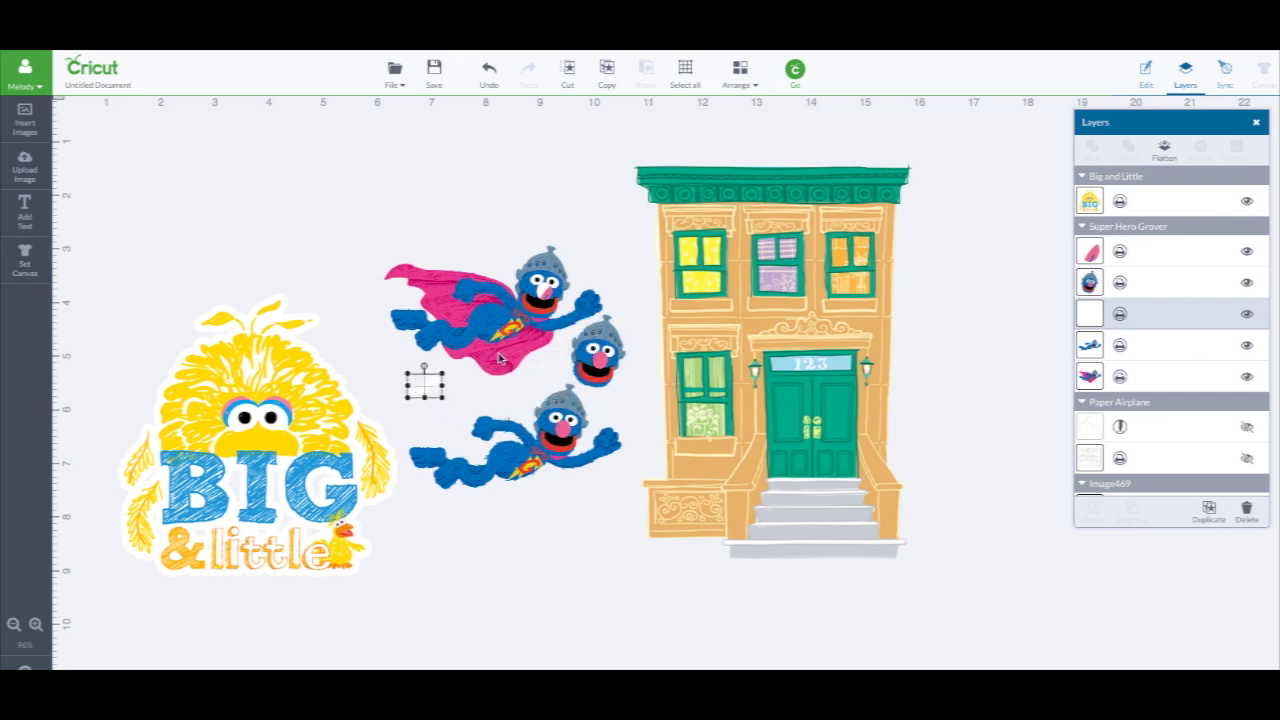
mouse_move(500, 358)
left_mouse_down()
mouse_move(503, 300)
mouse_move(491, 320)
left_mouse_up()
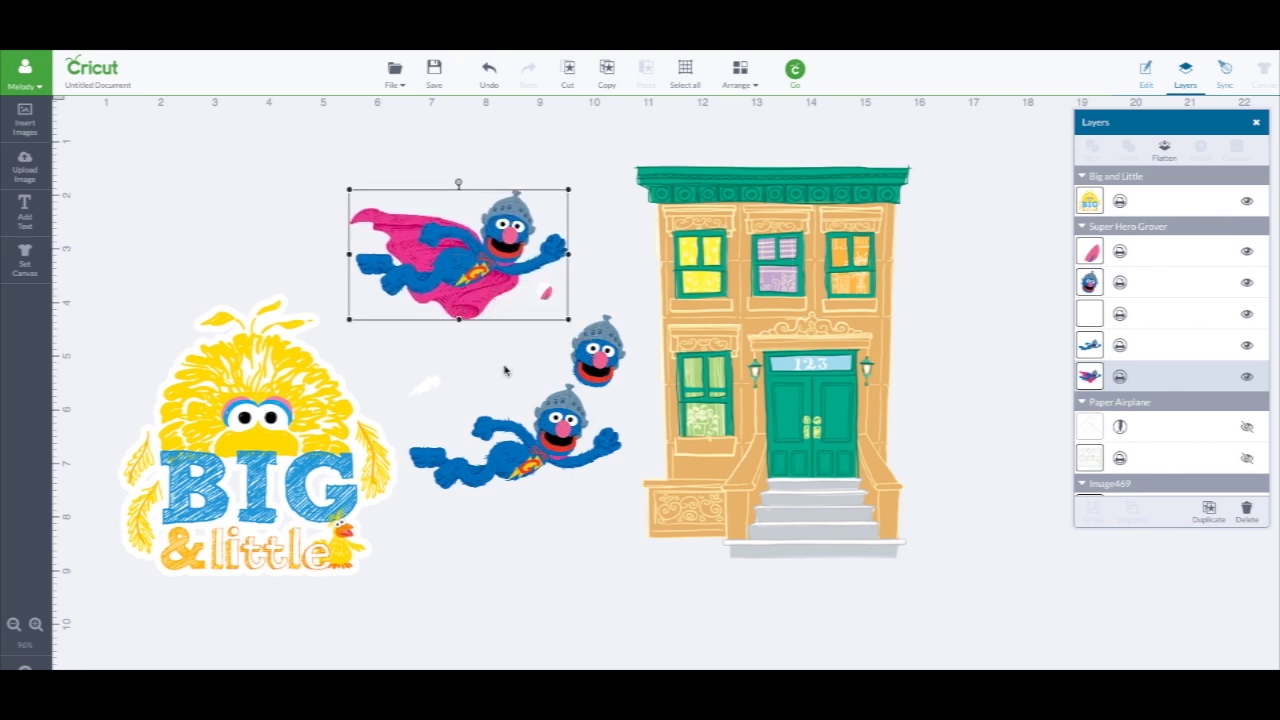
left_click_drag(597, 368, 620, 333)
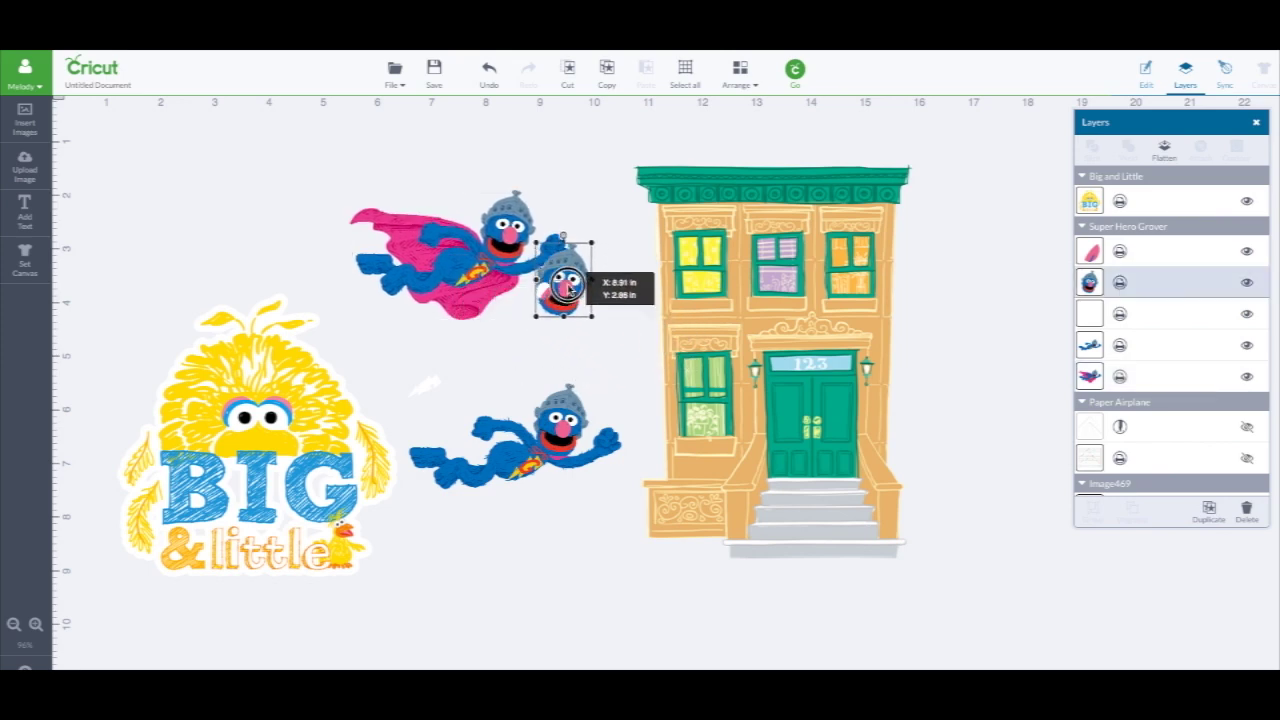
mouse_move(563, 435)
left_mouse_down()
mouse_move(519, 287)
mouse_move(531, 374)
mouse_move(503, 247)
left_mouse_up()
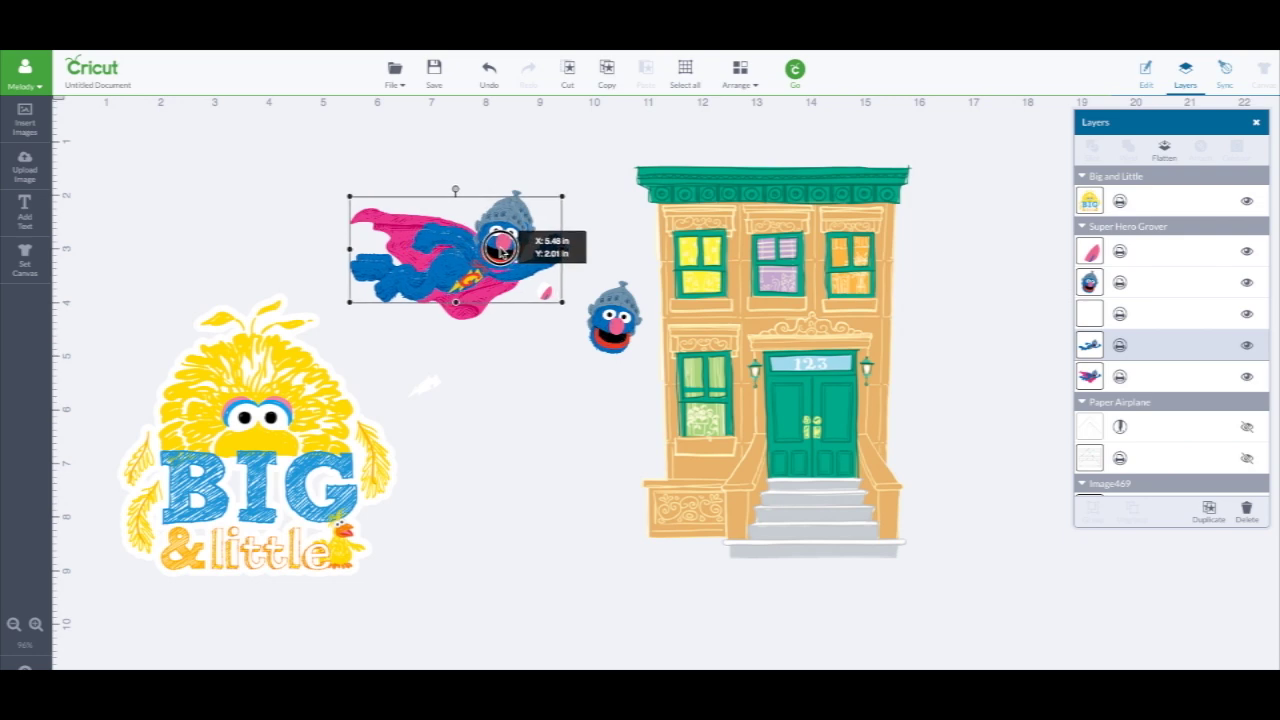
left_click_drag(503, 247, 506, 246)
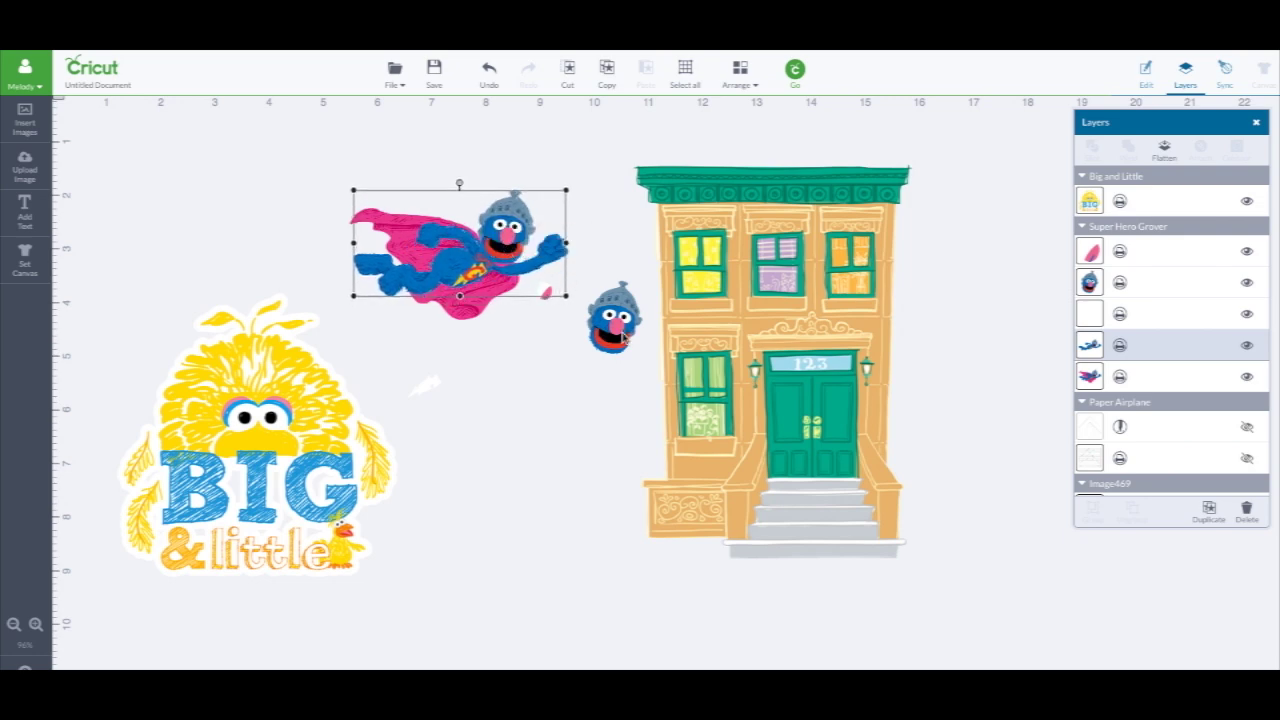
left_click_drag(622, 338, 516, 247)
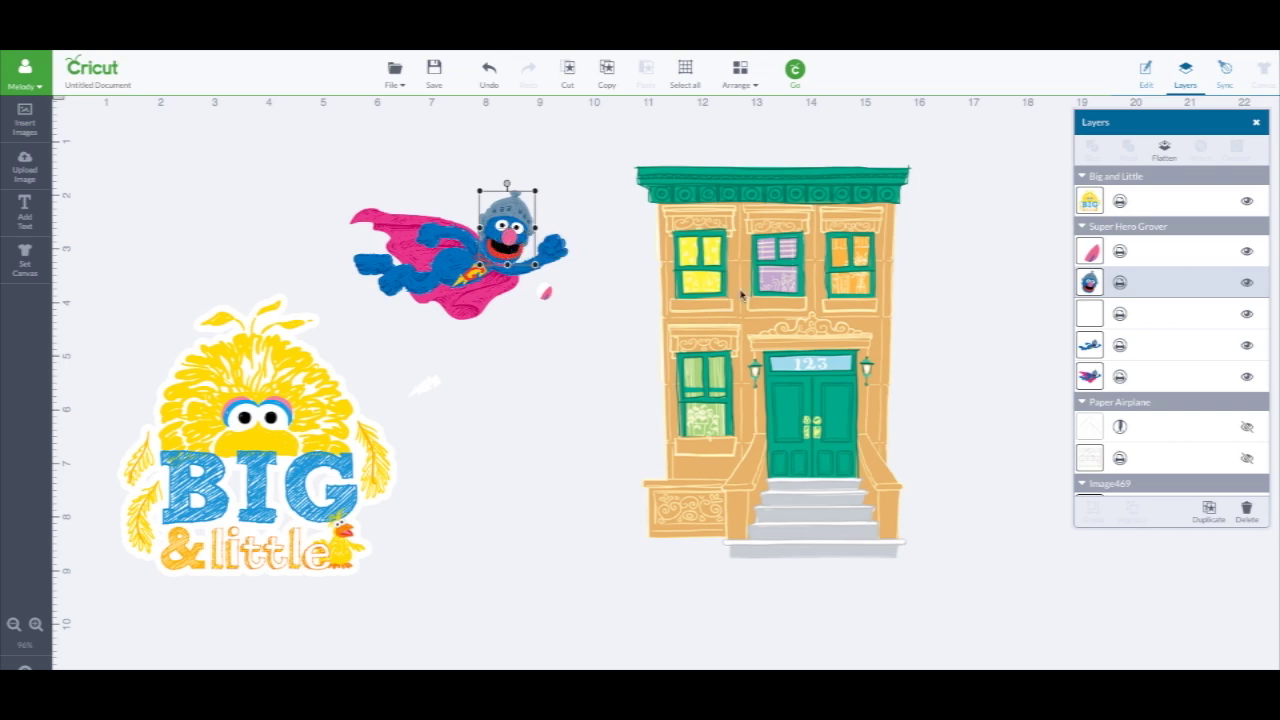
left_click_drag(773, 331, 773, 333)
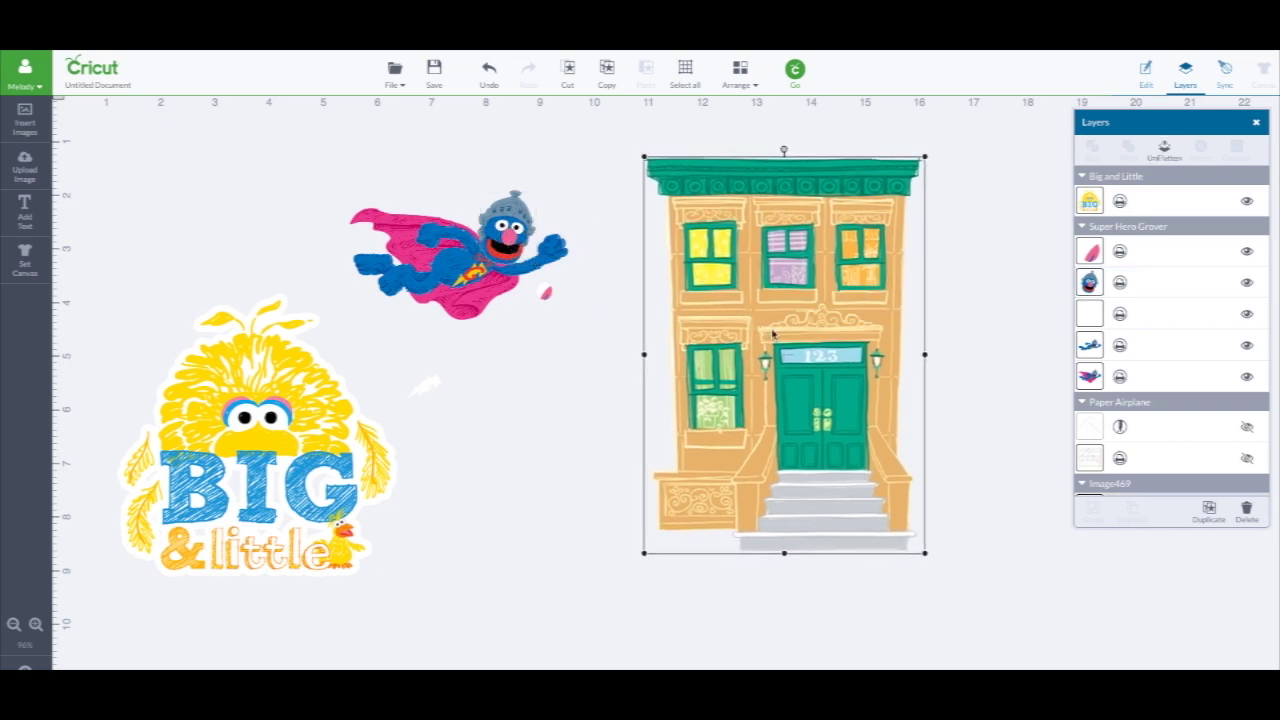
Ungroup the Apartment Building, pull out the door and stoop, and shift the building right.
left_click(1166, 148)
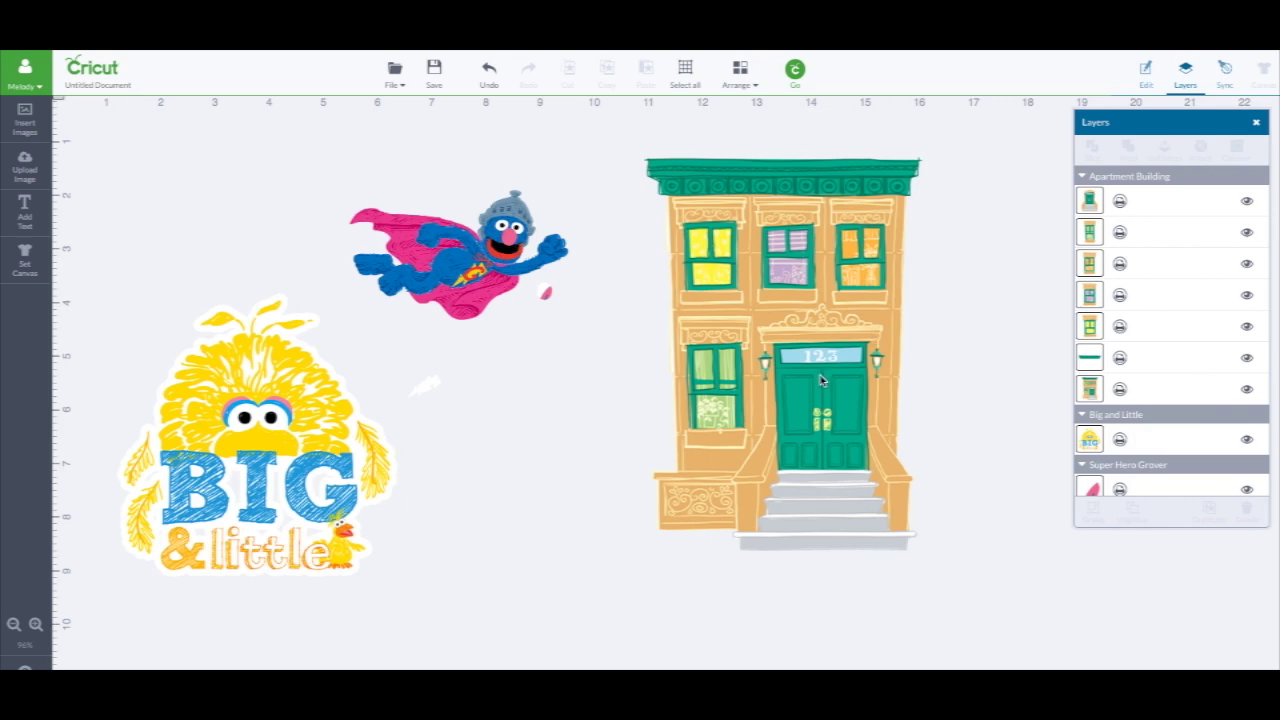
left_click_drag(820, 380, 566, 412)
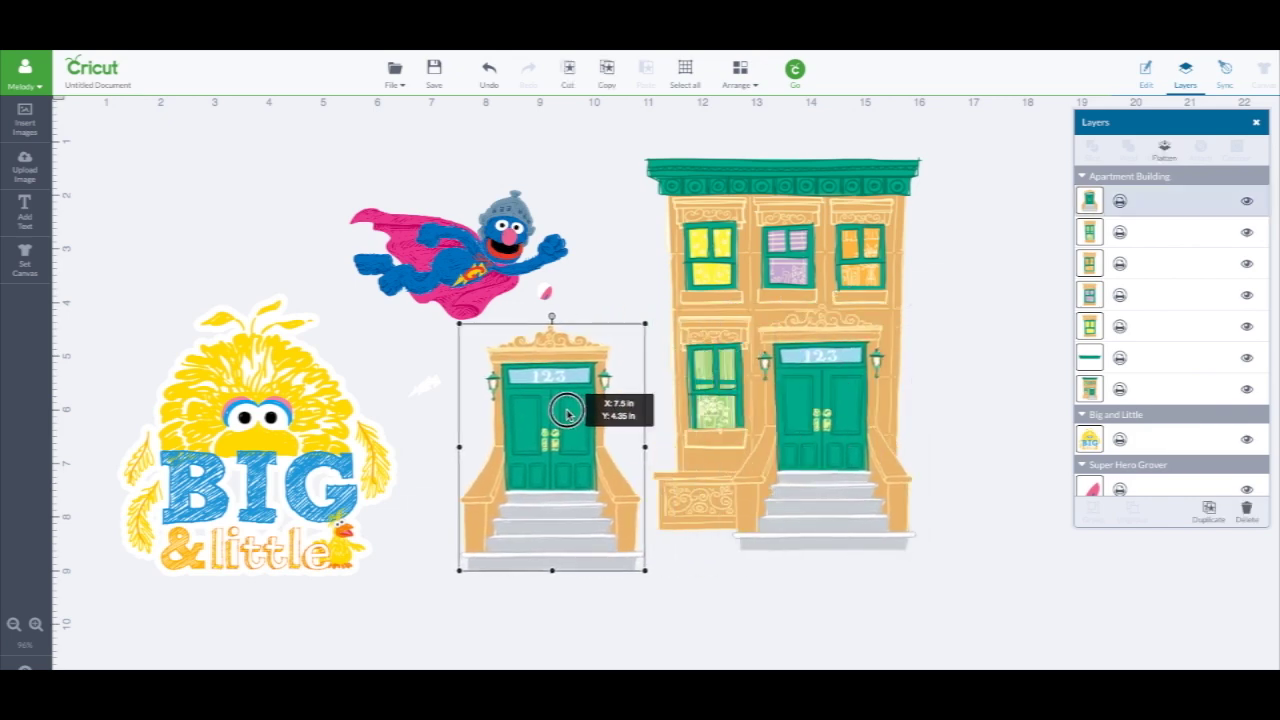
left_click_drag(585, 450, 580, 446)
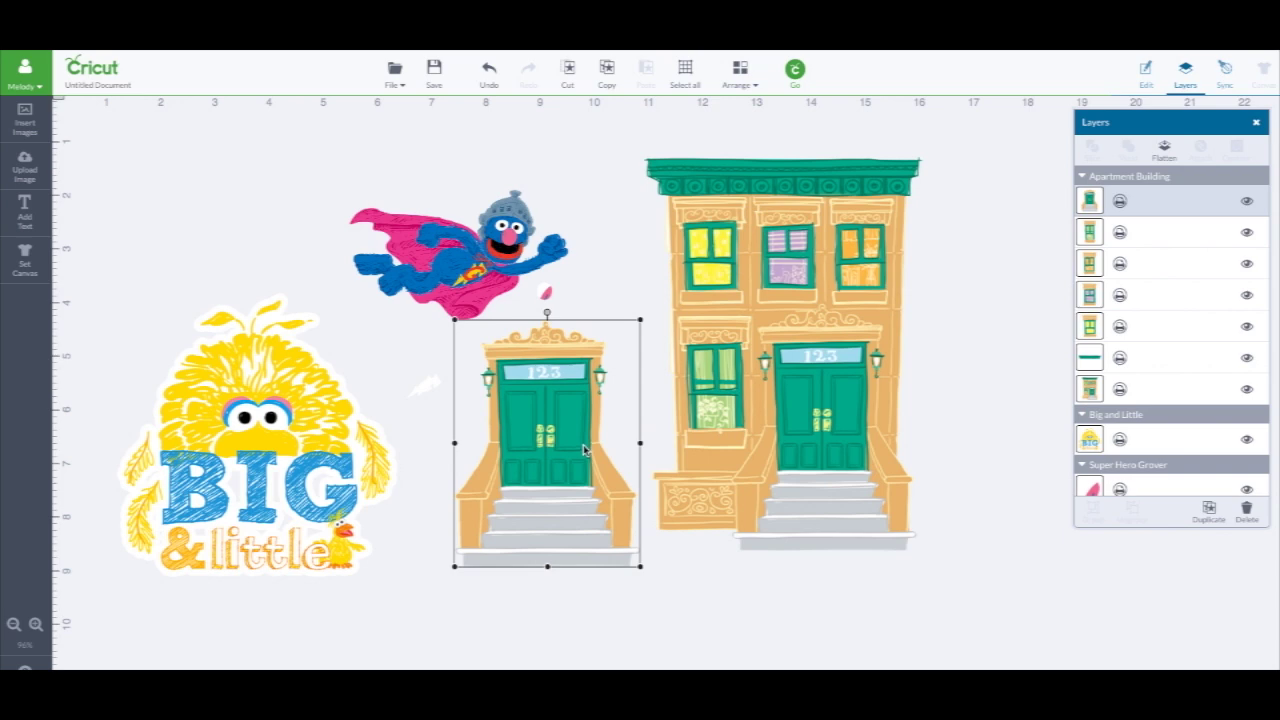
left_click_drag(560, 416, 548, 401)
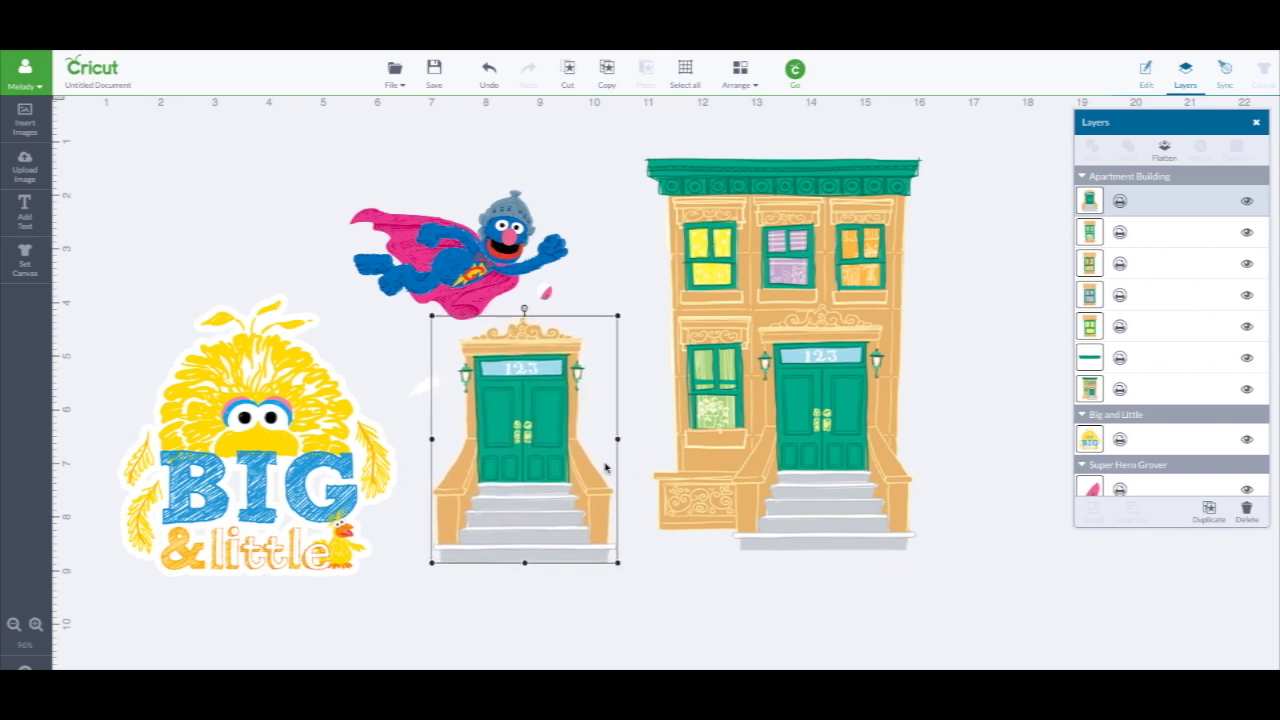
mouse_move(505, 284)
left_mouse_down()
mouse_move(506, 298)
mouse_move(506, 230)
left_mouse_up()
mouse_move(812, 390)
left_mouse_down()
mouse_move(832, 410)
mouse_move(817, 366)
mouse_move(966, 348)
left_mouse_up()
Pull the yellow, purple, orange and tall green windows and green cornice off the building shell.
left_click_drag(728, 272, 692, 276)
left_click_drag(767, 264, 732, 265)
left_click_drag(872, 237, 832, 268)
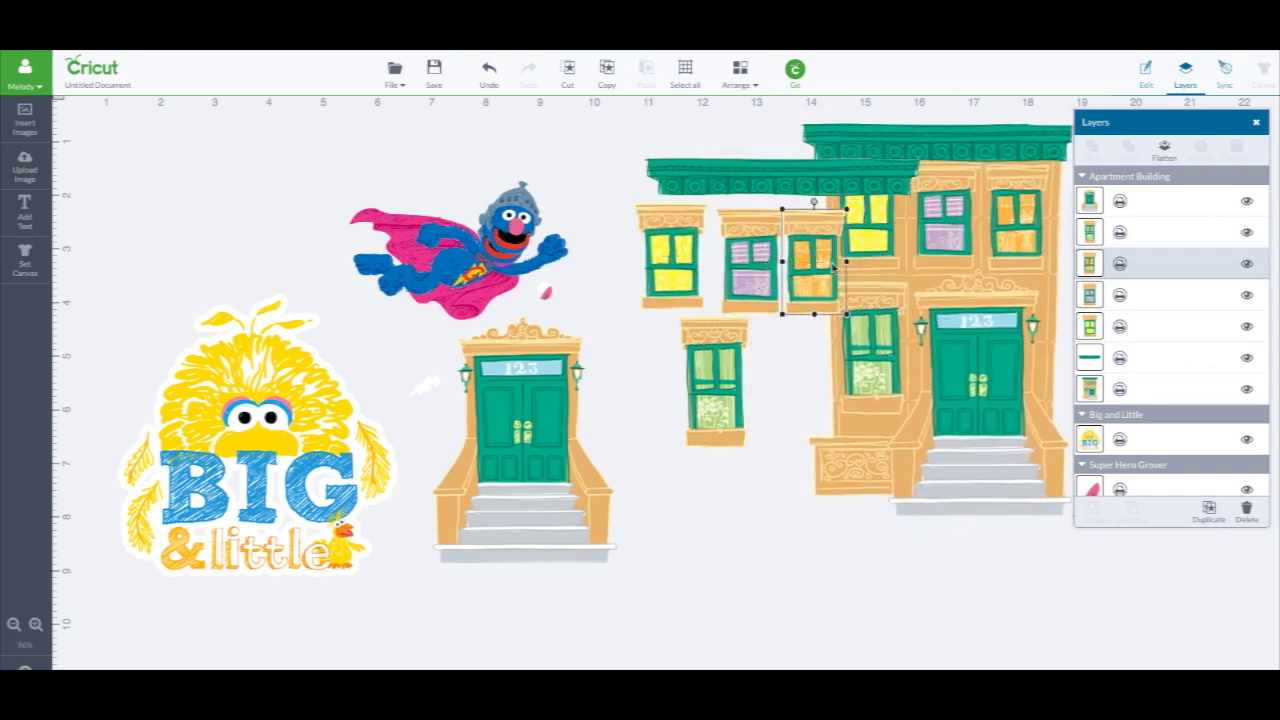
left_click_drag(822, 188, 717, 193)
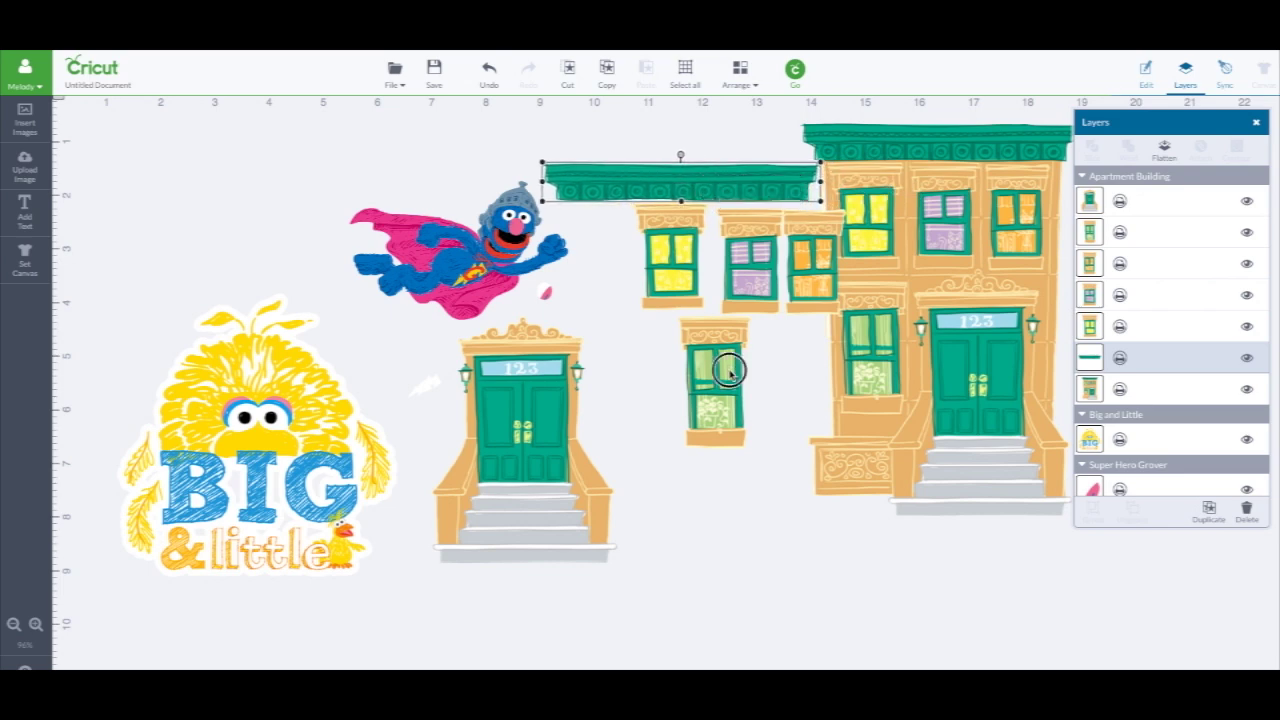
left_click_drag(729, 372, 656, 382)
left_click_drag(942, 315, 945, 400)
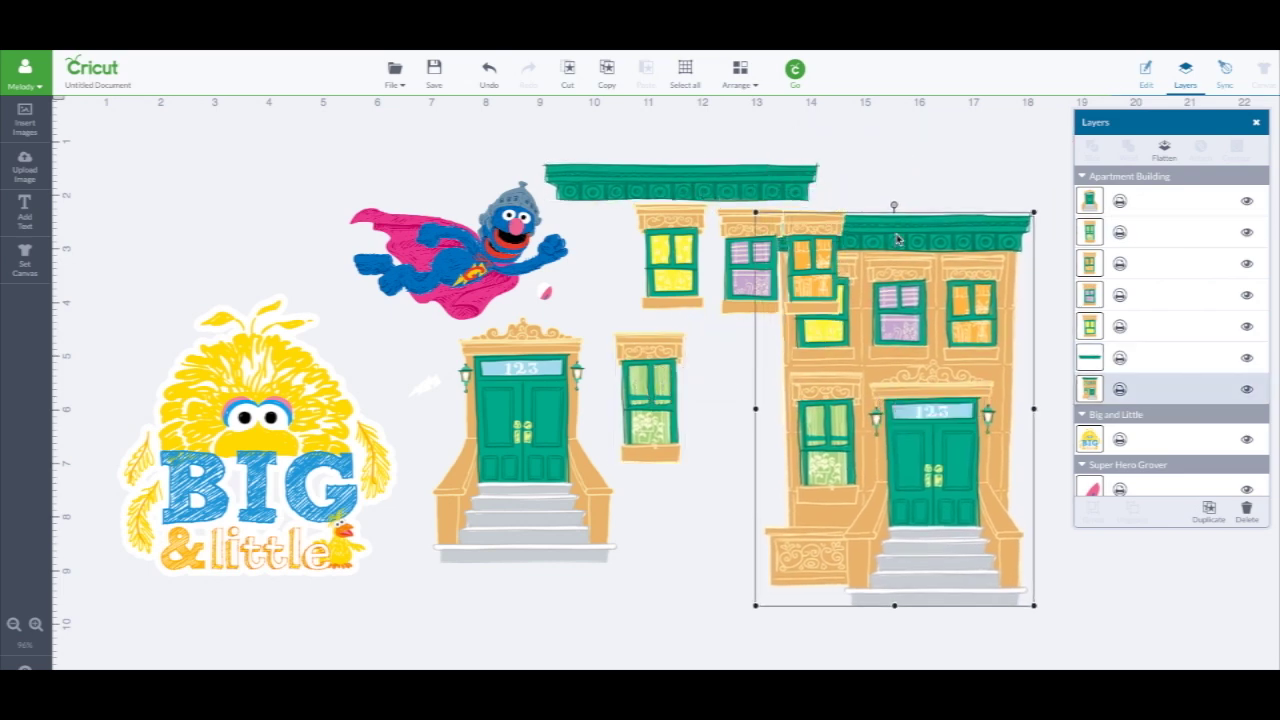
mouse_move(945, 286)
left_mouse_down()
mouse_move(947, 338)
mouse_move(920, 229)
left_mouse_up()
left_click_drag(940, 312, 952, 264)
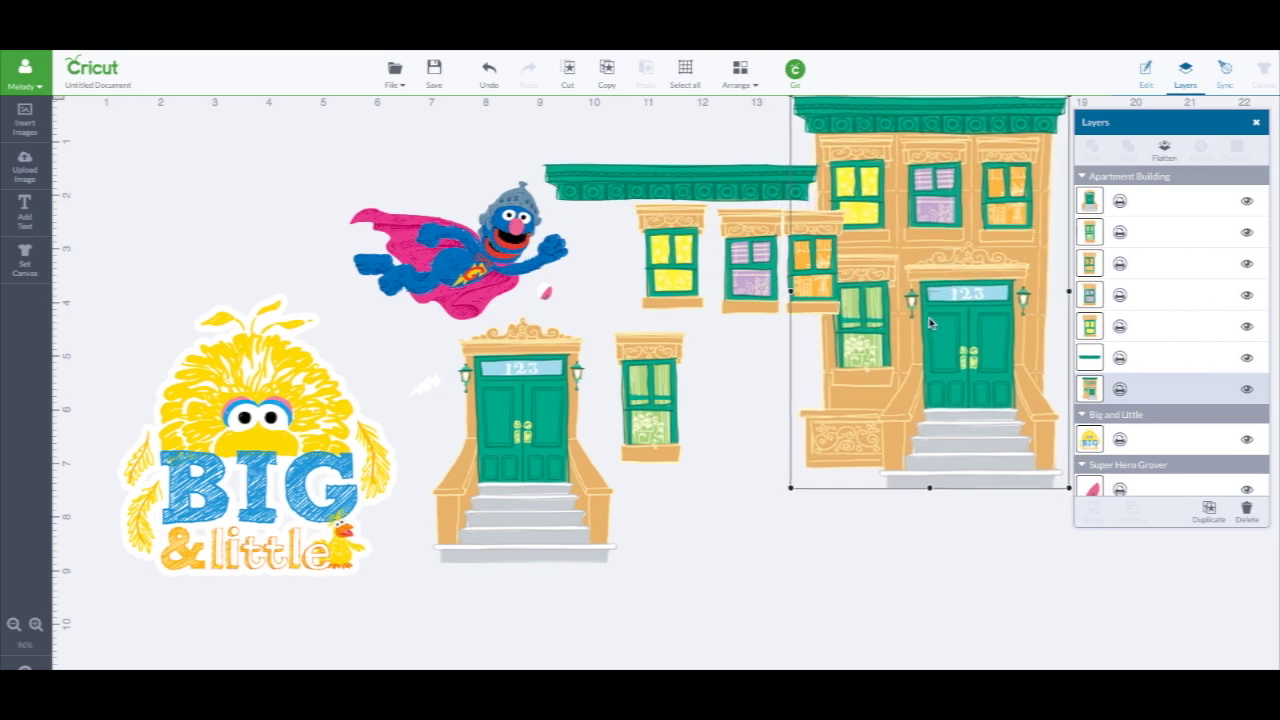
left_click_drag(918, 308, 894, 356)
Return the yellow, purple and orange windows, then delete the whole building from the canvas.
left_click_drag(683, 263, 915, 270)
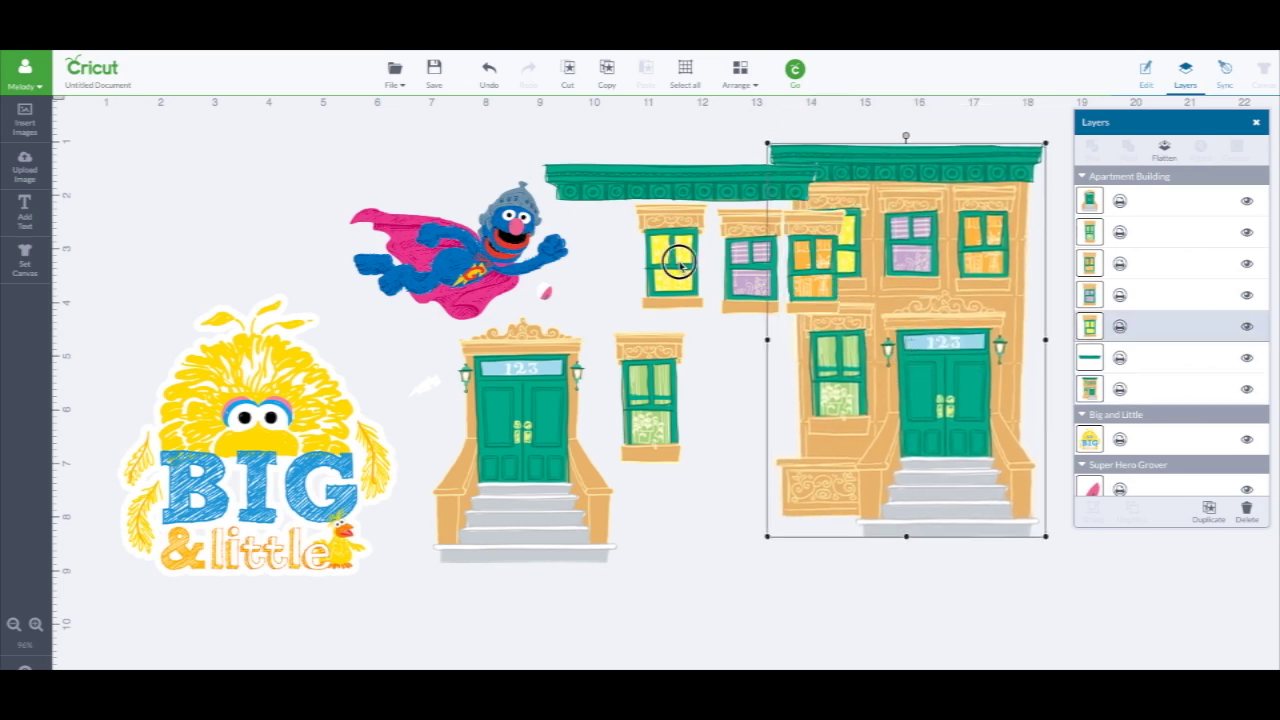
mouse_move(763, 285)
left_mouse_down()
mouse_move(873, 265)
mouse_move(910, 240)
left_mouse_up()
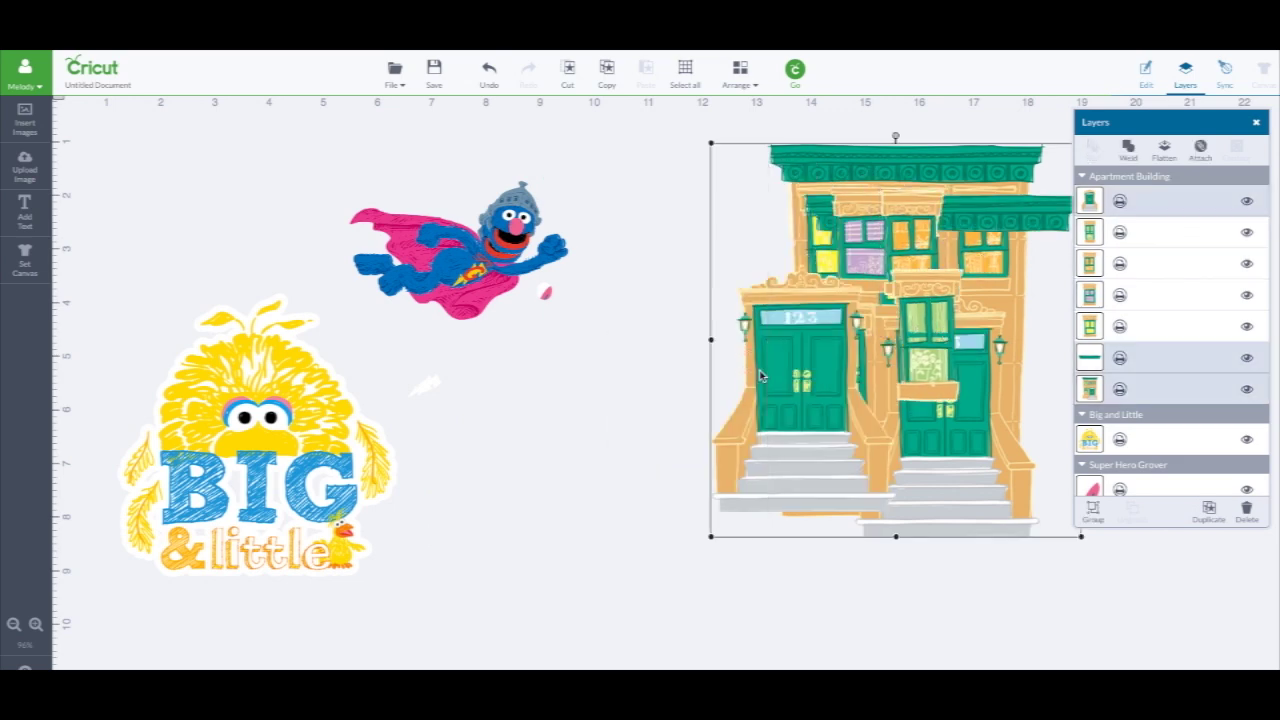
left_click(1246, 510)
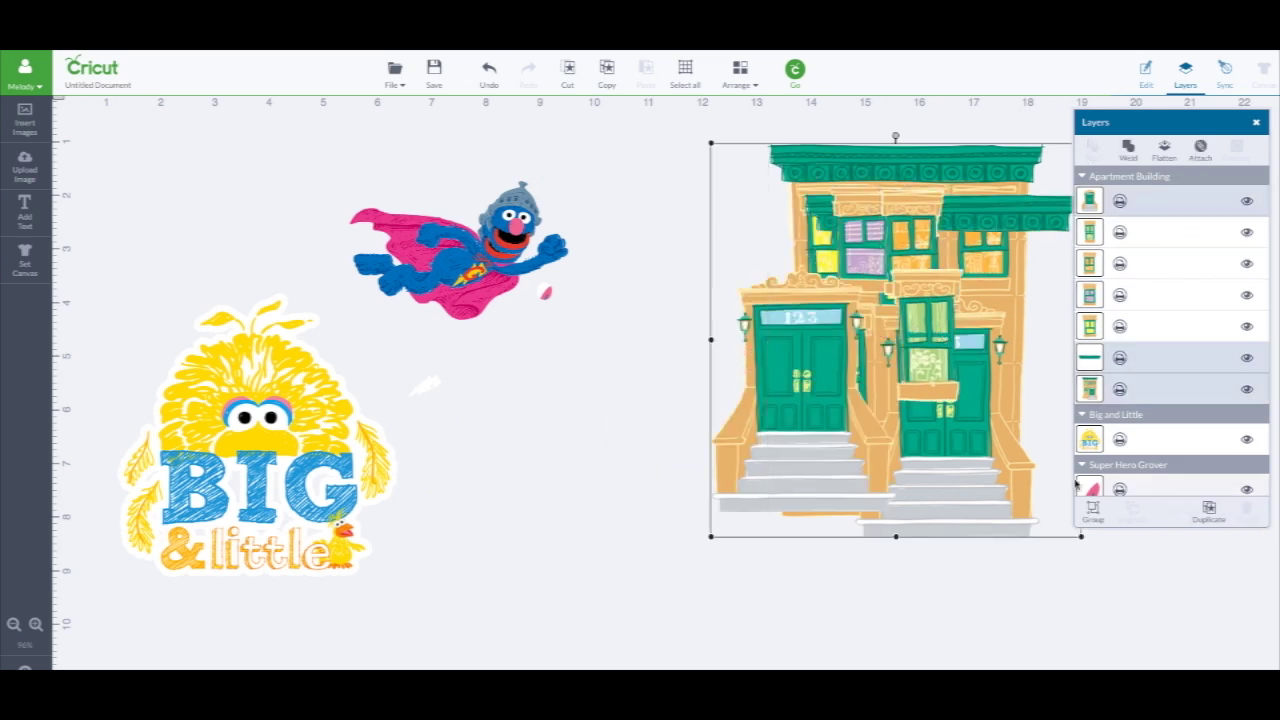
Preview the mats, inspect mat 2 with Big & Little and Grover pieces, then continue to purchase.
left_click(795, 69)
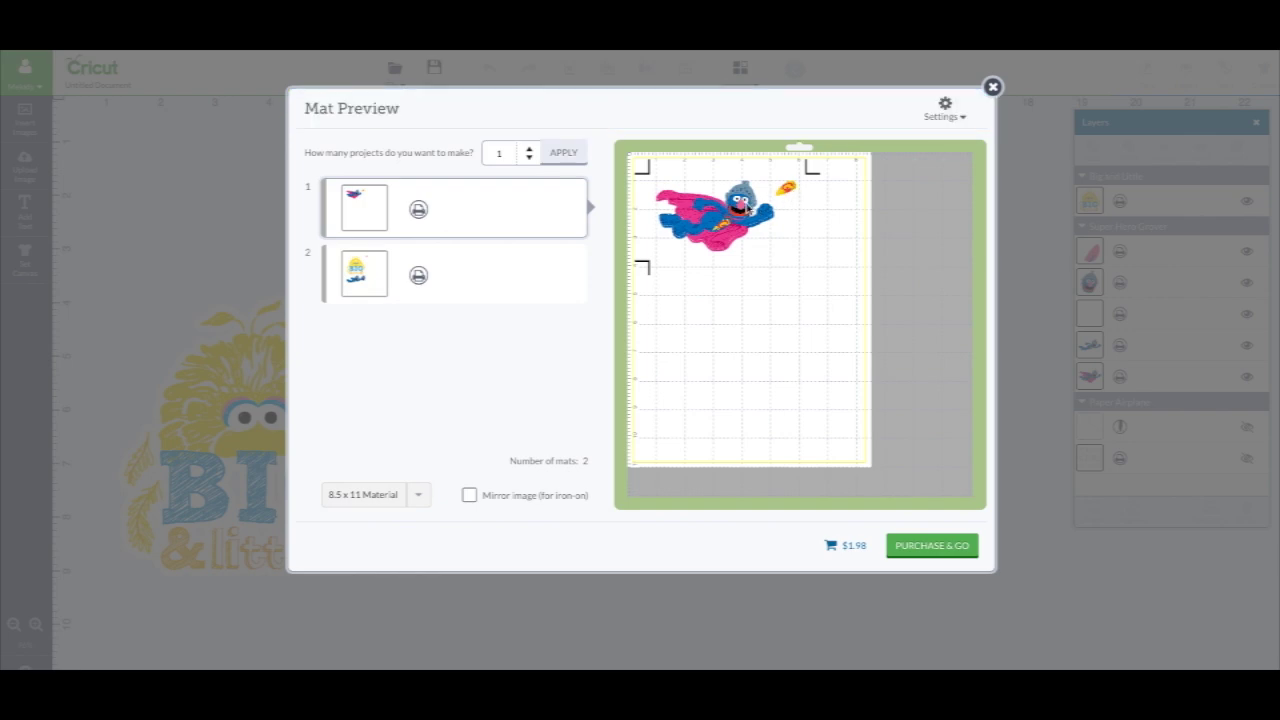
left_click(524, 276)
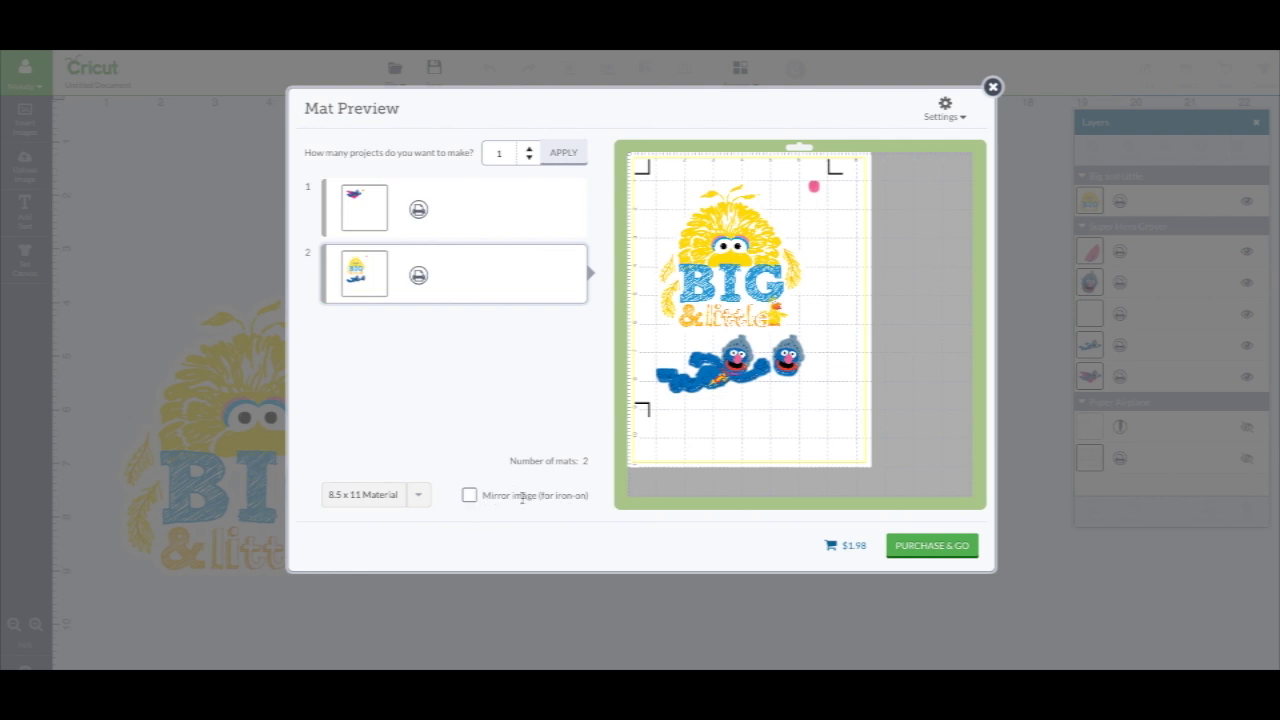
left_click(921, 550)
Review the $1.98 purchase summary and close it without buying.
scroll(921, 554, "down", 4)
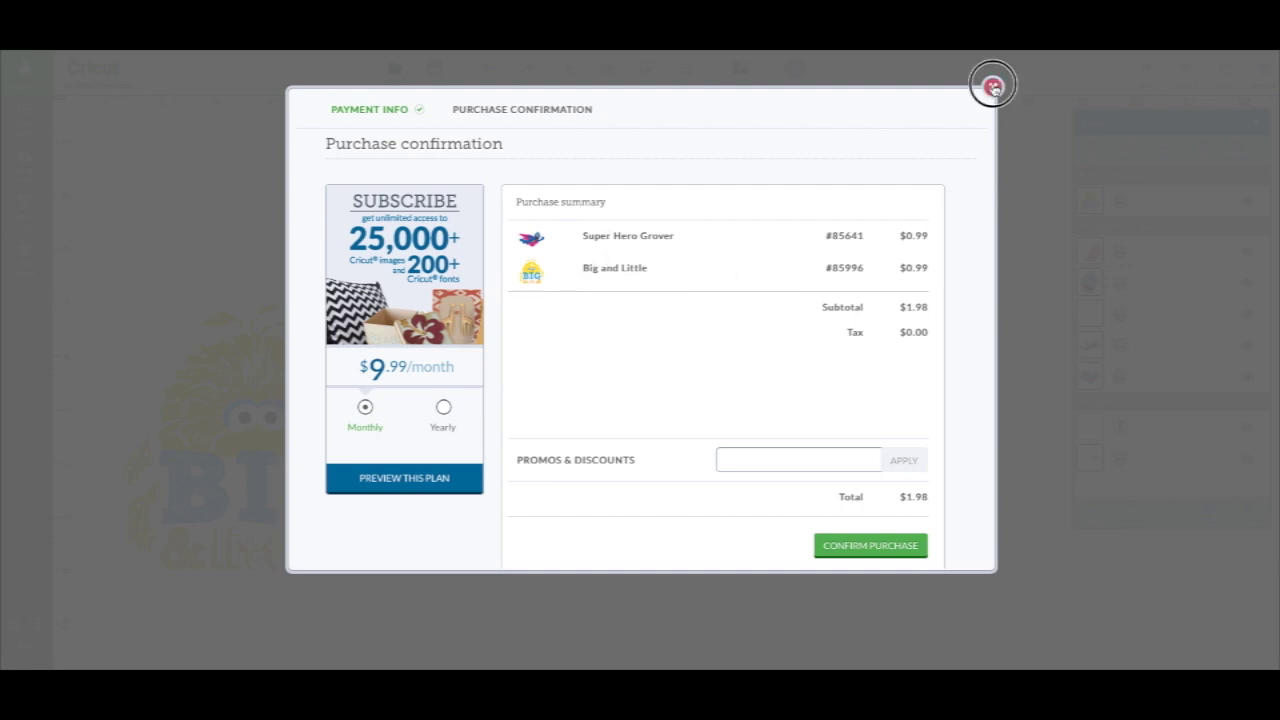
left_click(993, 87)
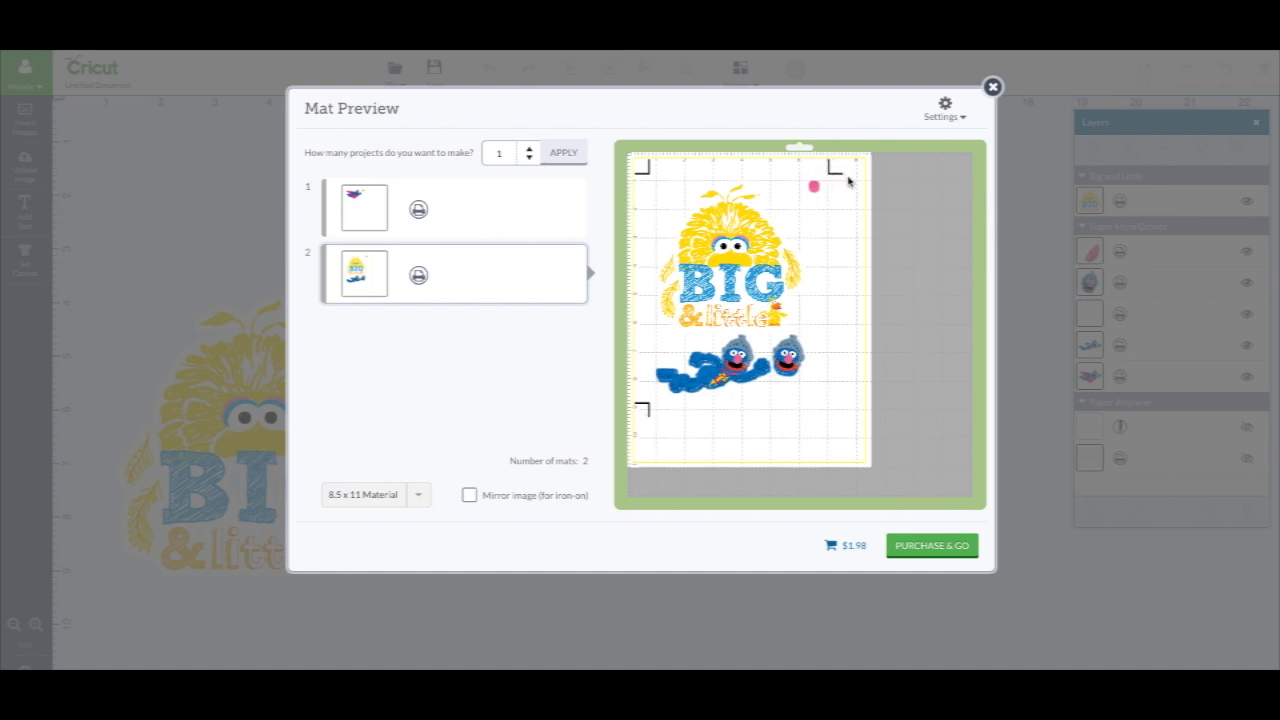
Toggle Bleed off and on repeatedly in mat settings, leave it on, and exit to the canvas.
left_click(960, 117)
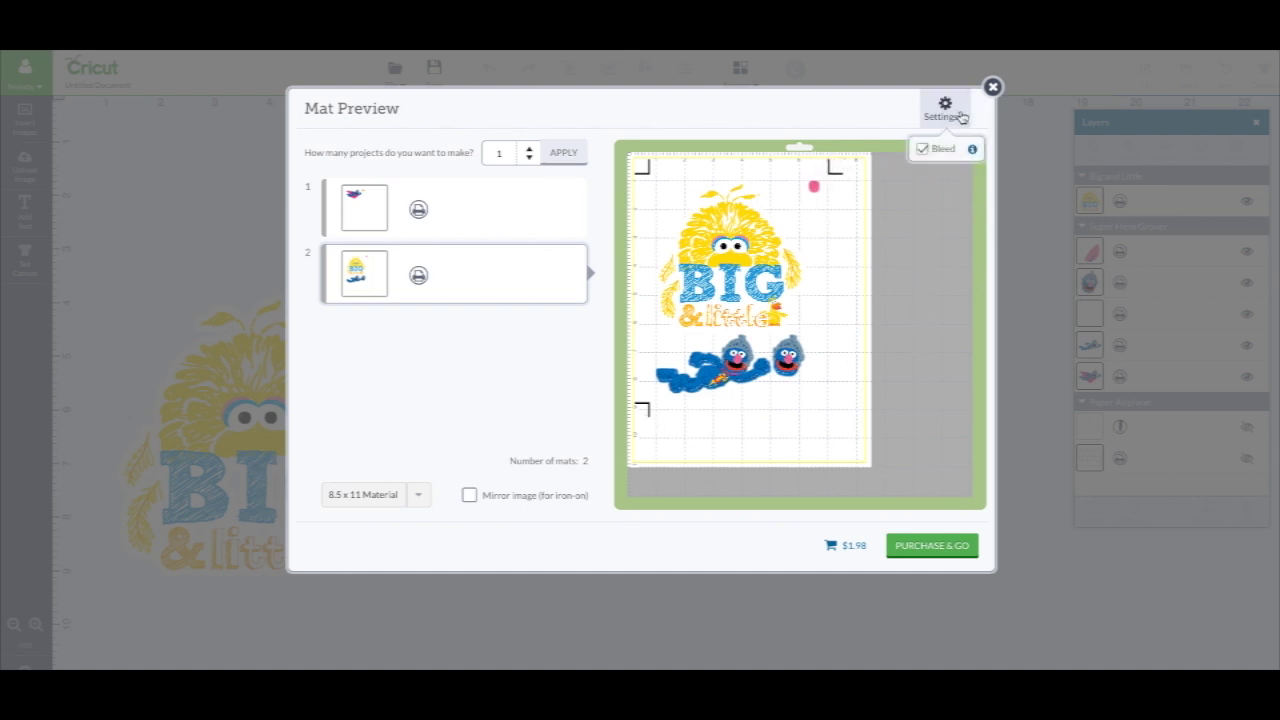
left_click(922, 149)
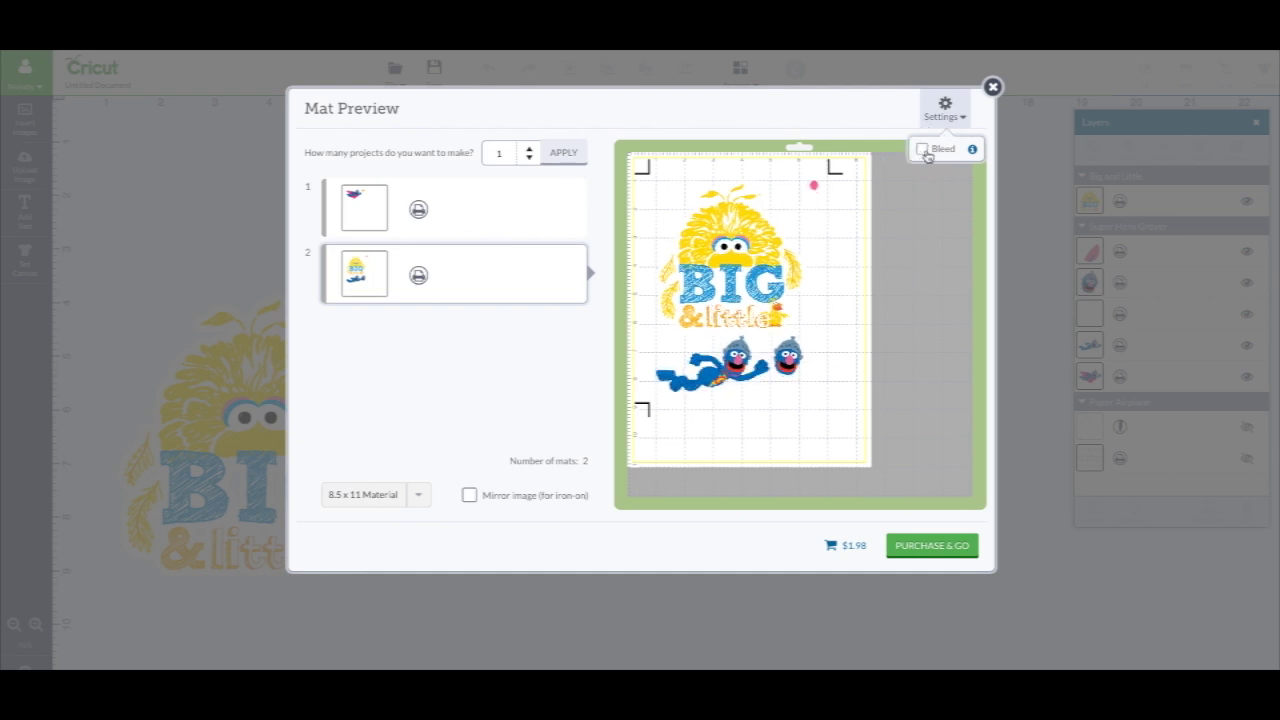
left_click(923, 150)
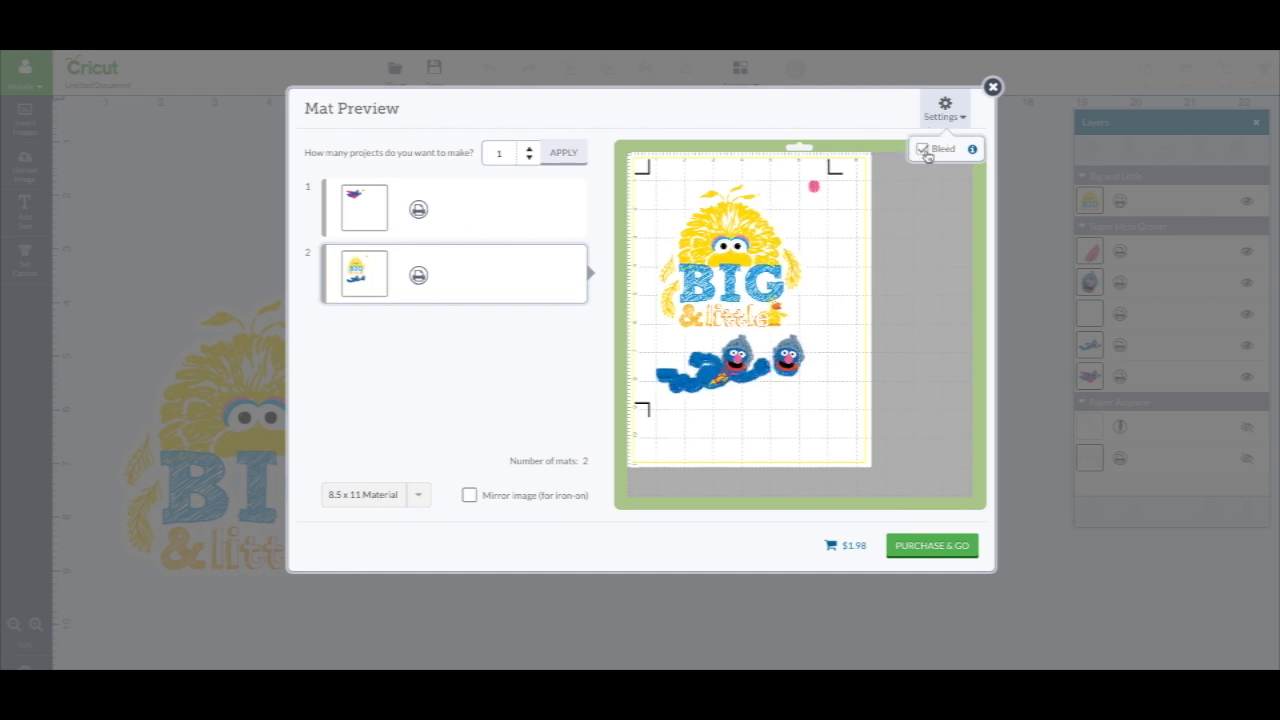
left_click(923, 150)
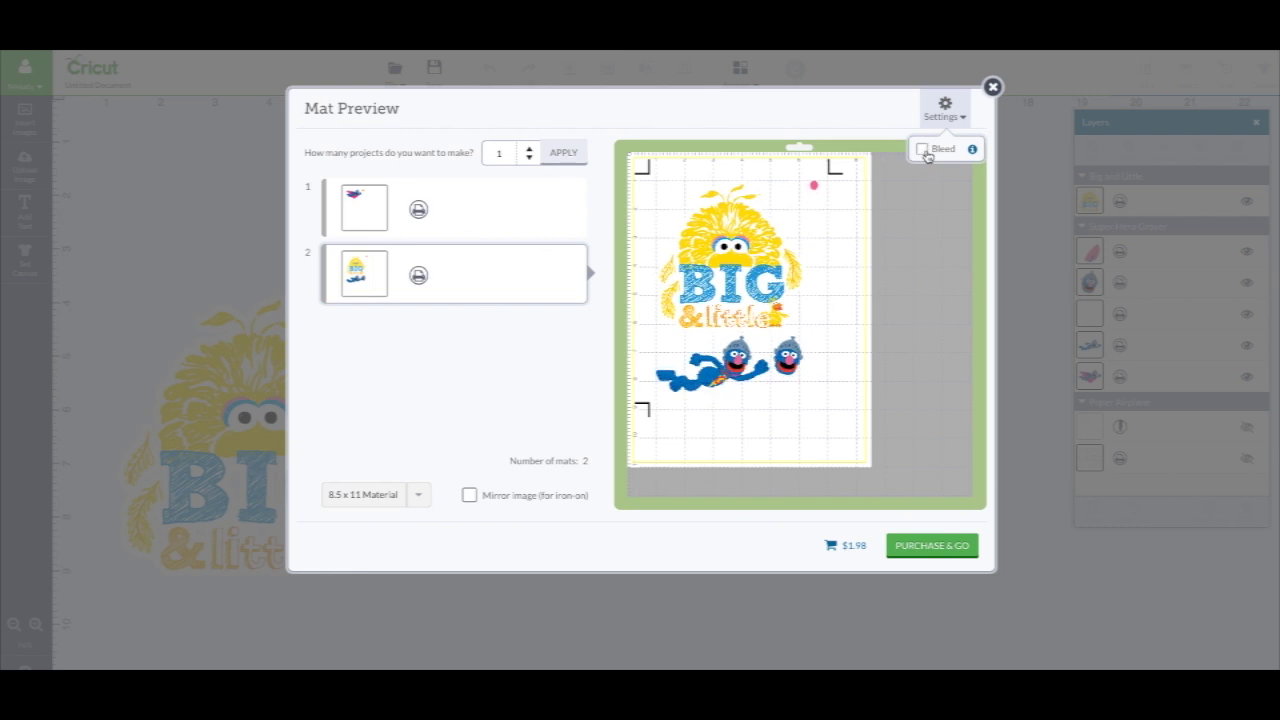
left_click(923, 150)
left_click(923, 150)
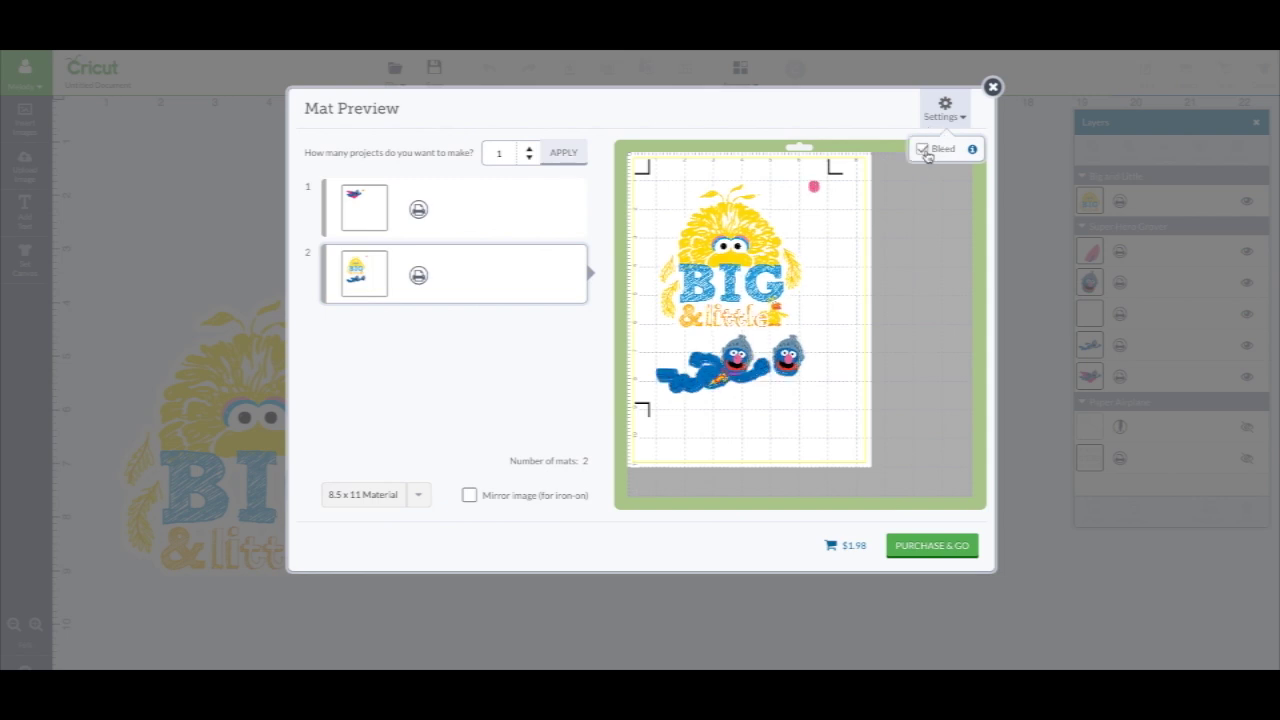
left_click(924, 150)
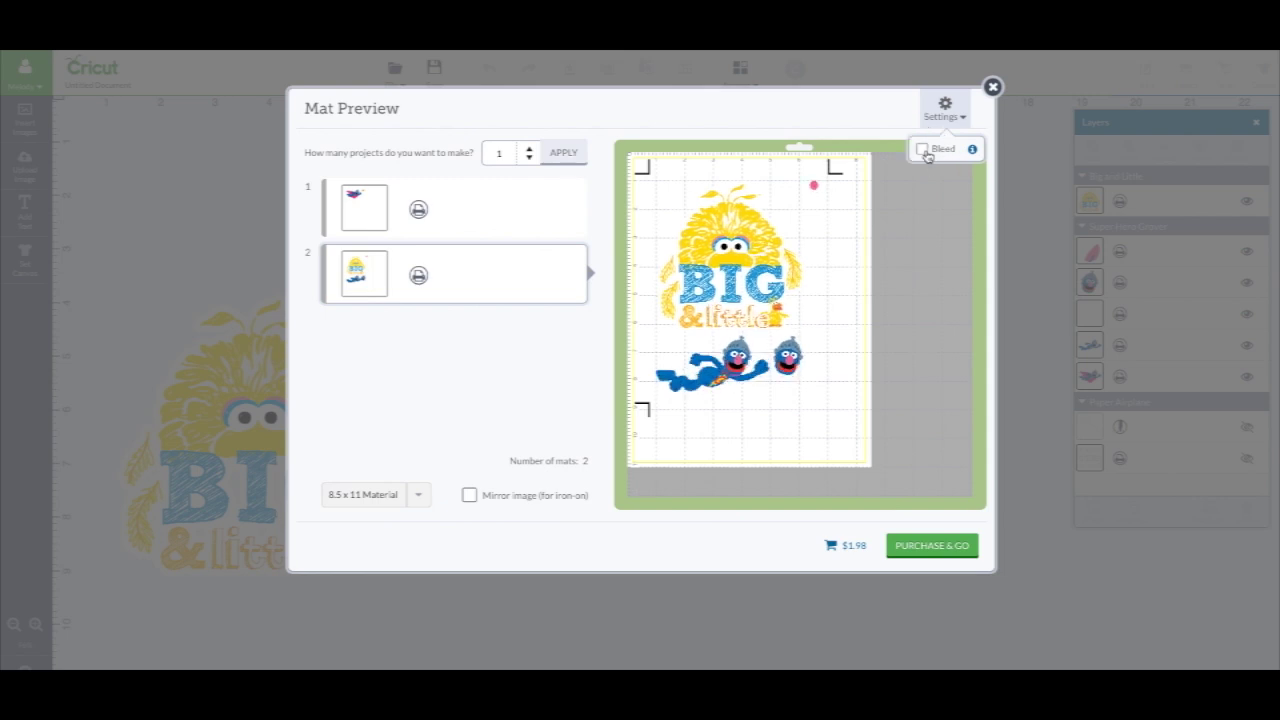
left_click(924, 151)
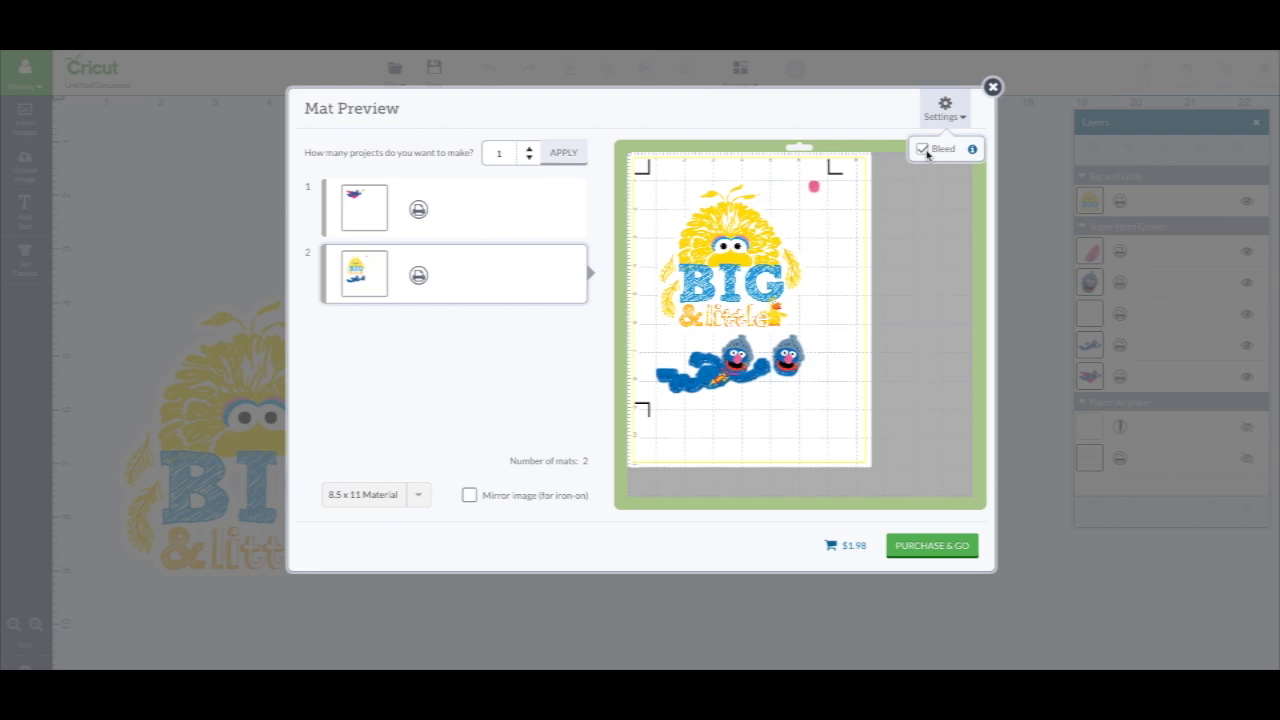
left_click(924, 150)
left_click(924, 150)
left_click(993, 88)
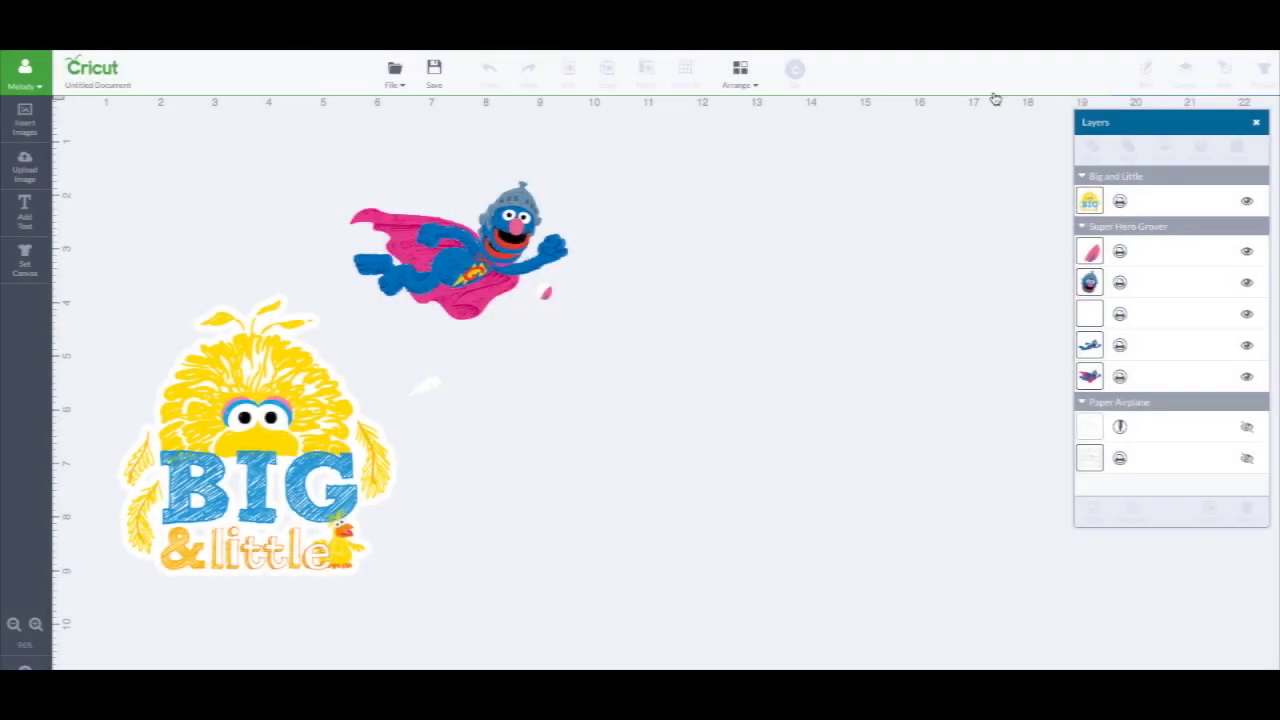
Line up the Grover heads beside the flying Grover body.
mouse_move(519, 212)
left_mouse_down()
mouse_move(518, 255)
mouse_move(660, 250)
left_mouse_up()
left_click(507, 230)
left_click_drag(507, 230, 598, 236)
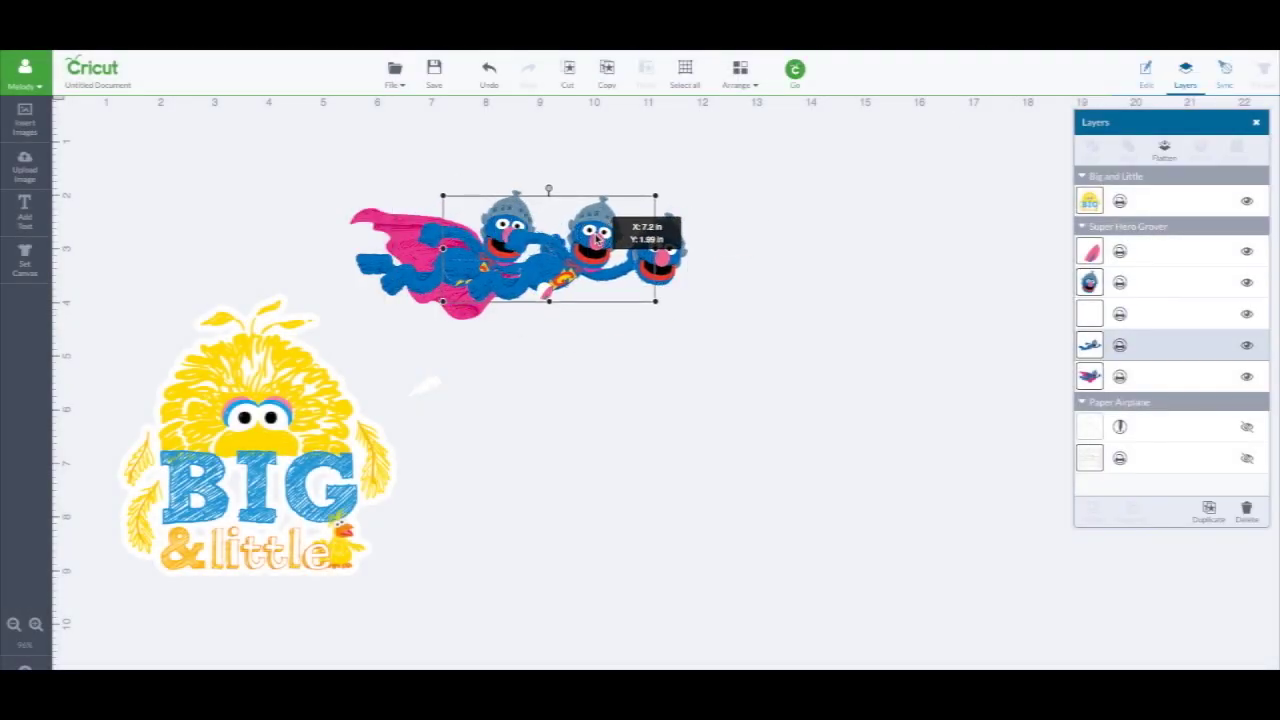
Pick the Sesame Street Crown from the image library.
left_click(25, 122)
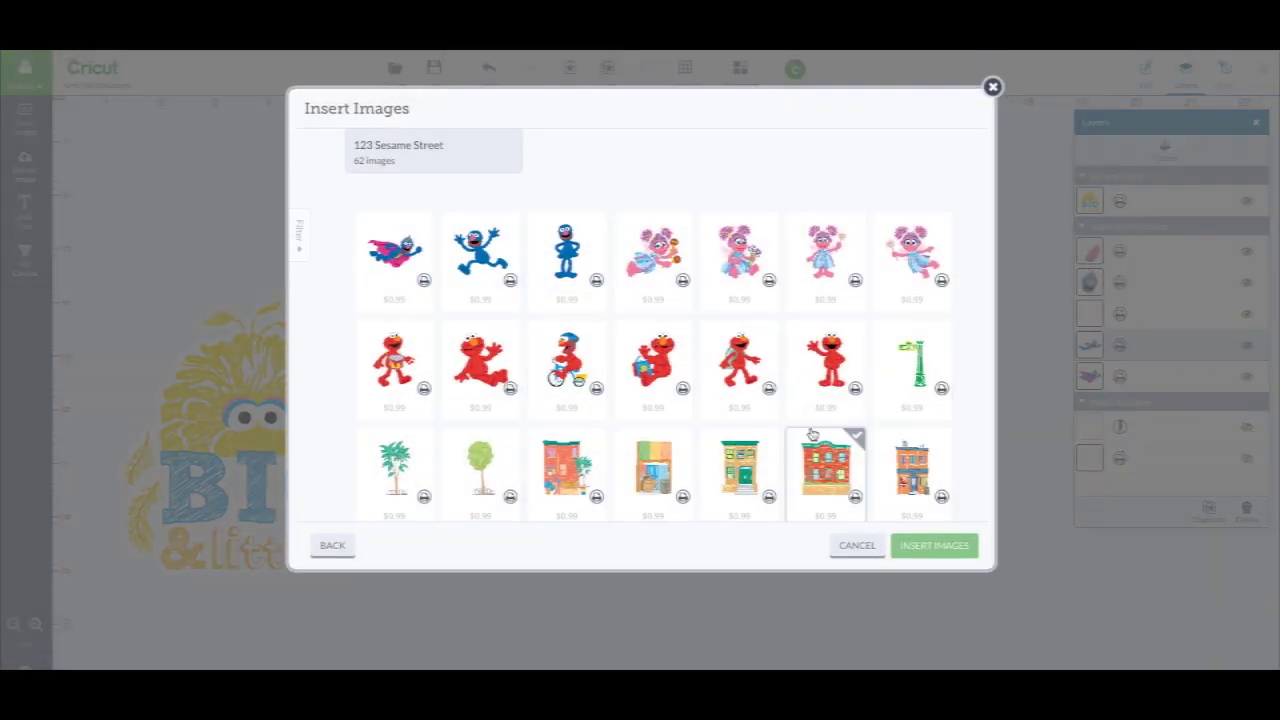
scroll(730, 430, "down", 5)
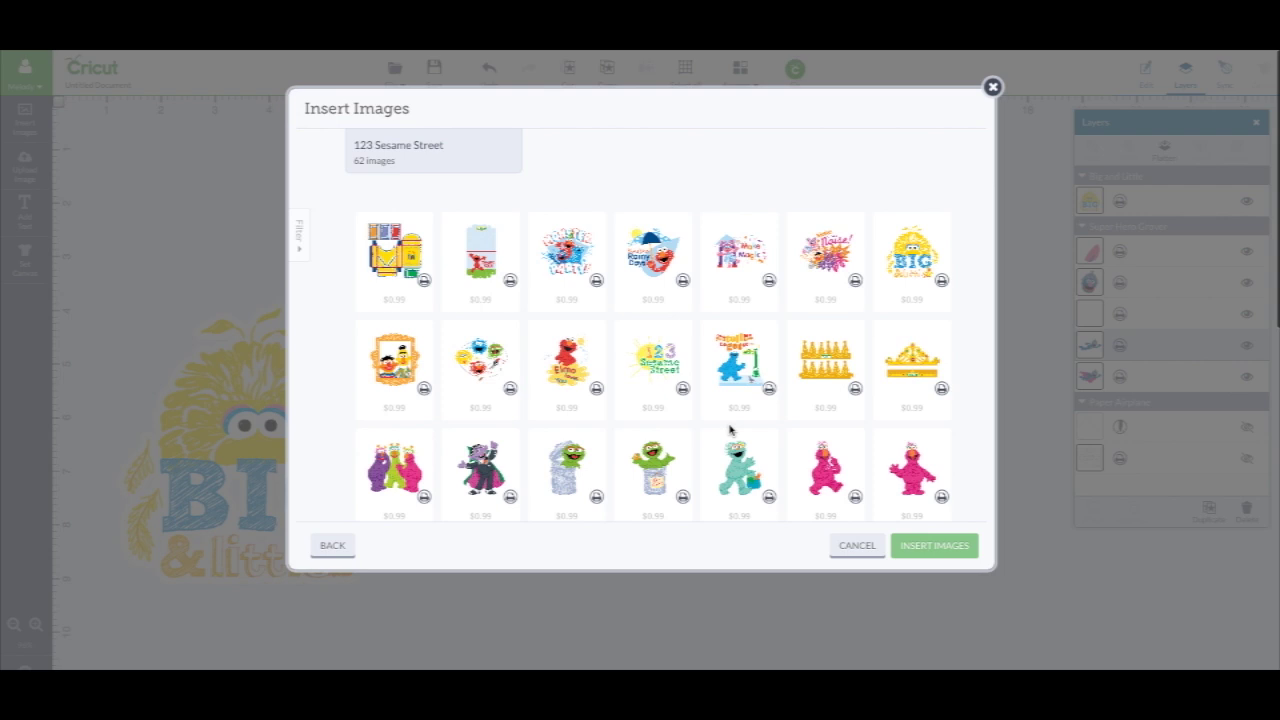
scroll(857, 420, "down", 1)
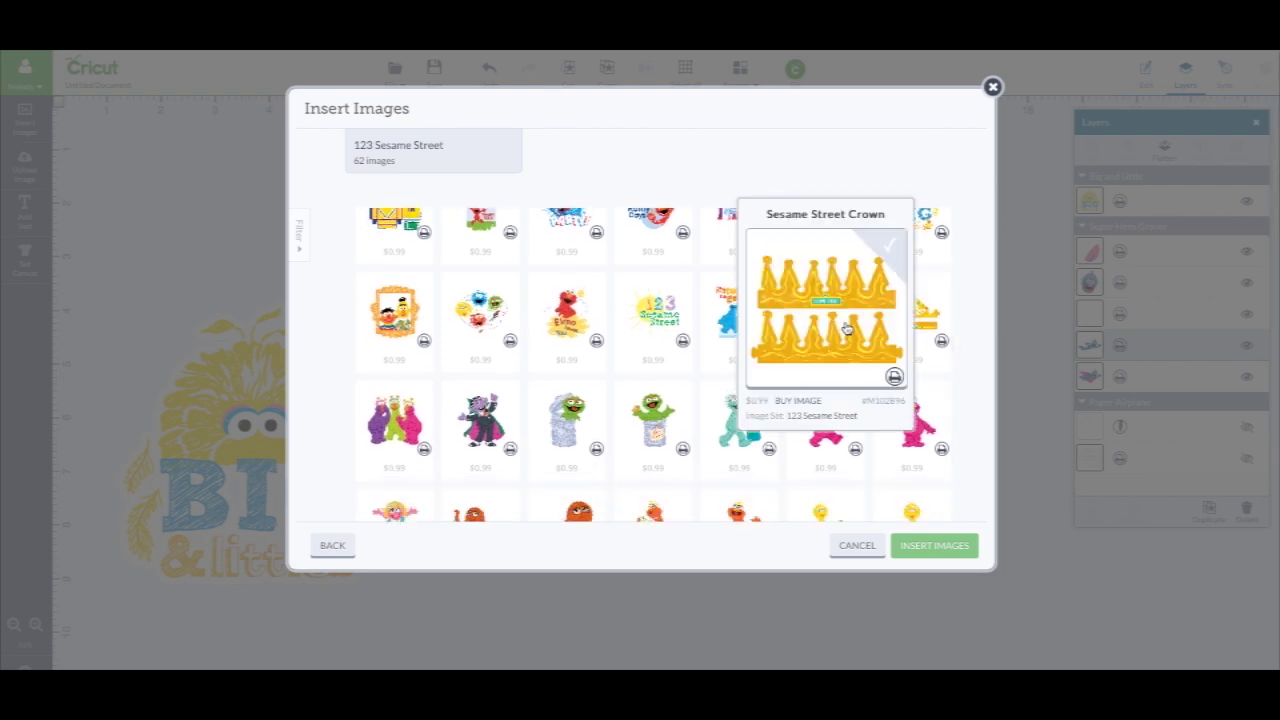
mouse_move(911, 310)
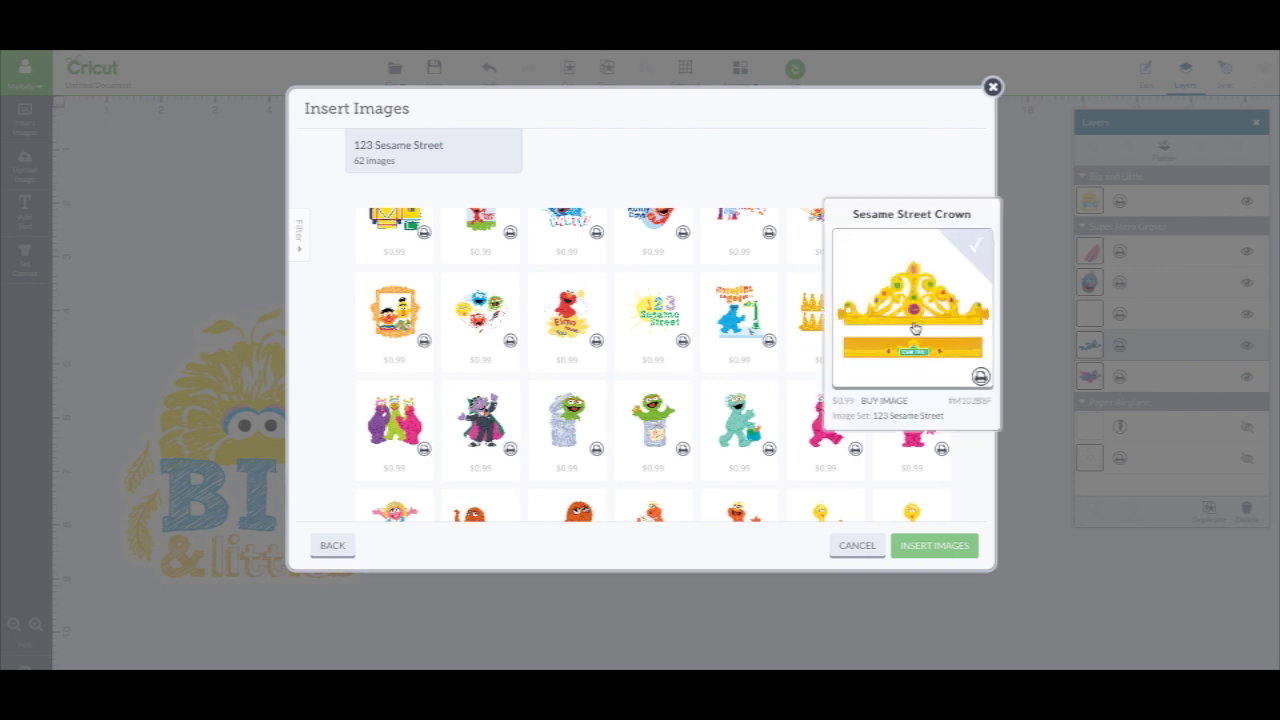
left_click(915, 329)
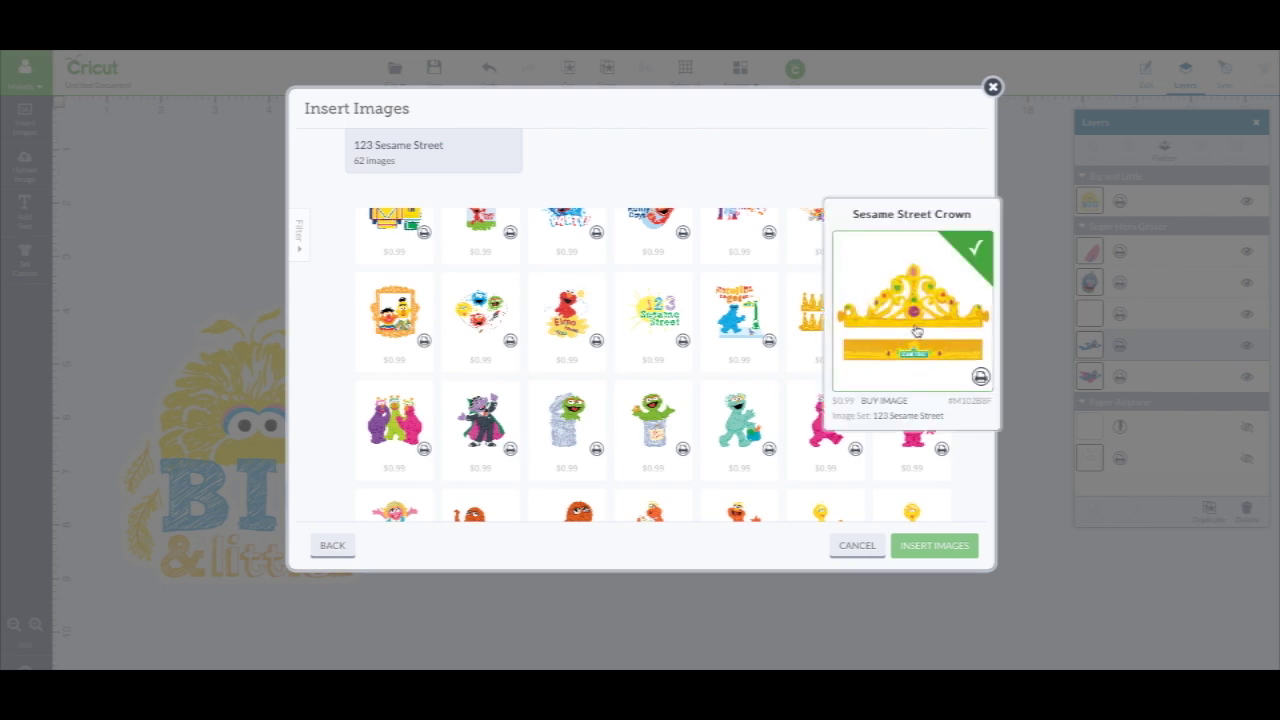
Insert the Sesame Street Crown, enlarge it, and set it beneath the flying Grovers.
left_click(934, 545)
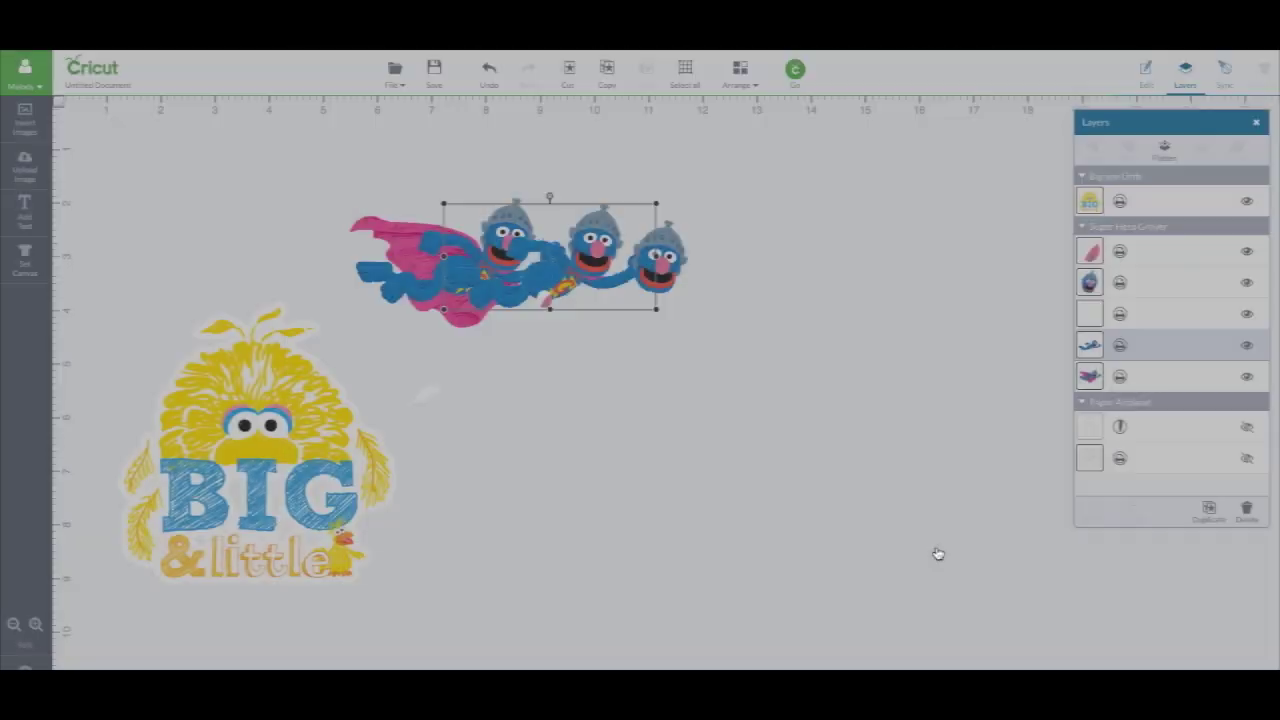
left_click_drag(694, 457, 400, 560)
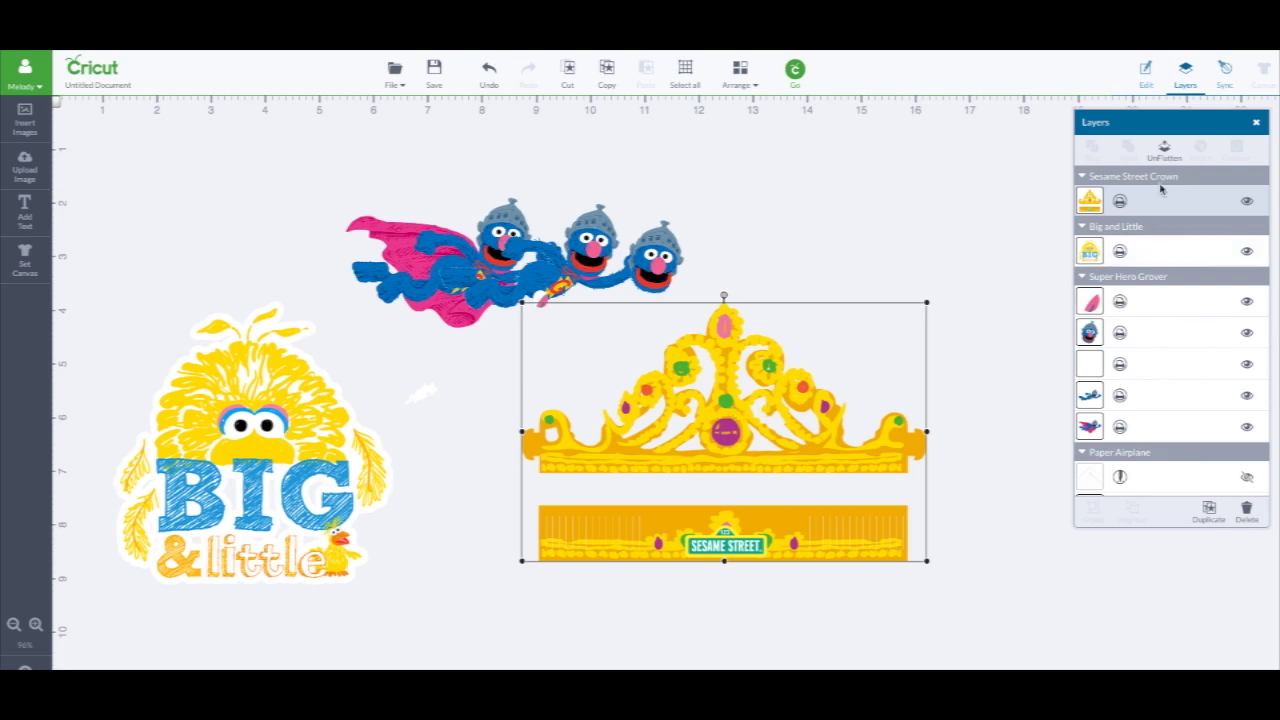
mouse_move(791, 387)
left_mouse_down()
mouse_move(808, 280)
mouse_move(777, 368)
mouse_move(797, 393)
mouse_move(777, 412)
left_mouse_up()
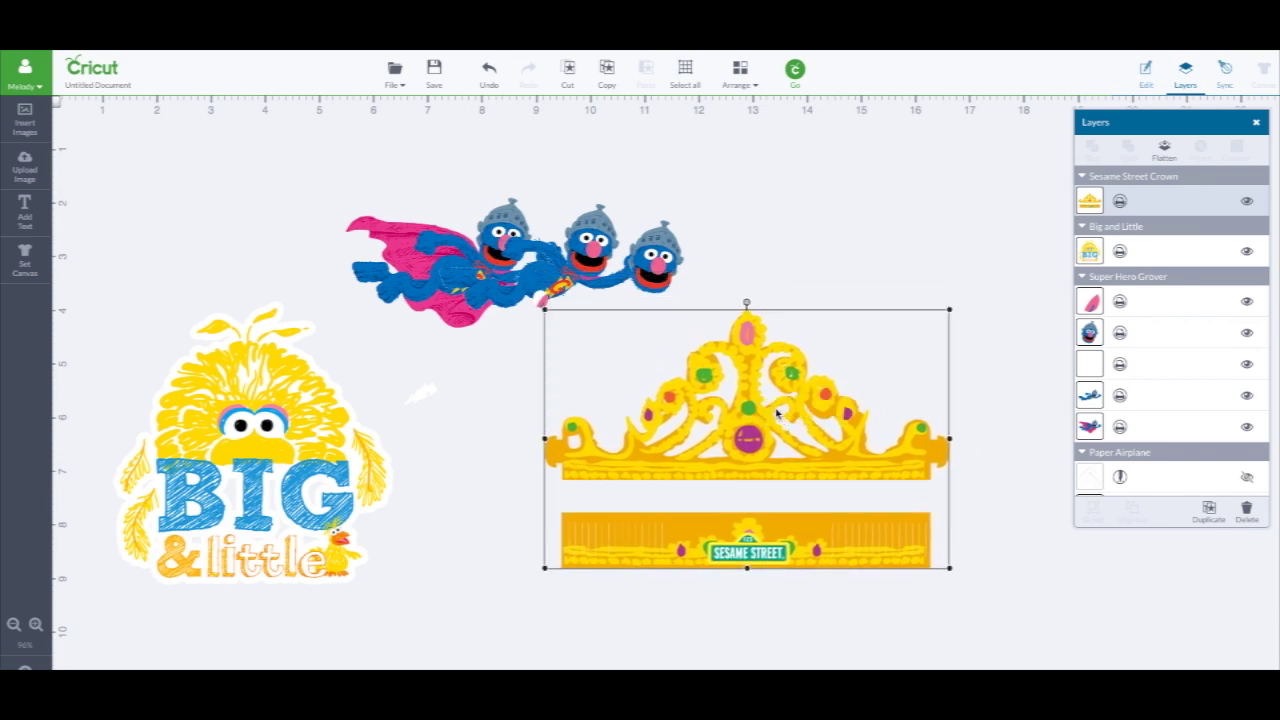